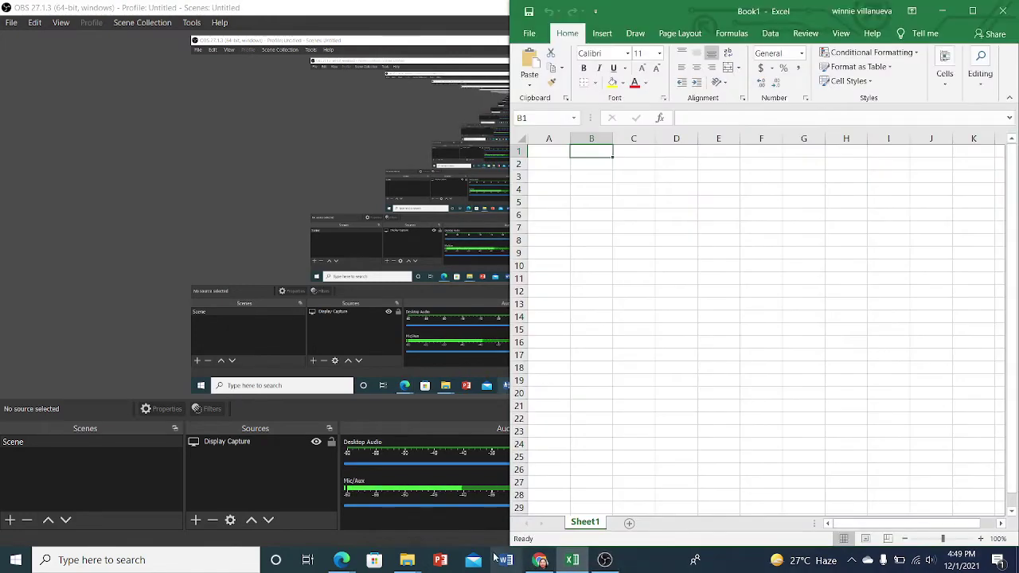
Switch to the Edge window with the managerial accounting PDF so it shows beside the workbook.
mouse_move(344, 562)
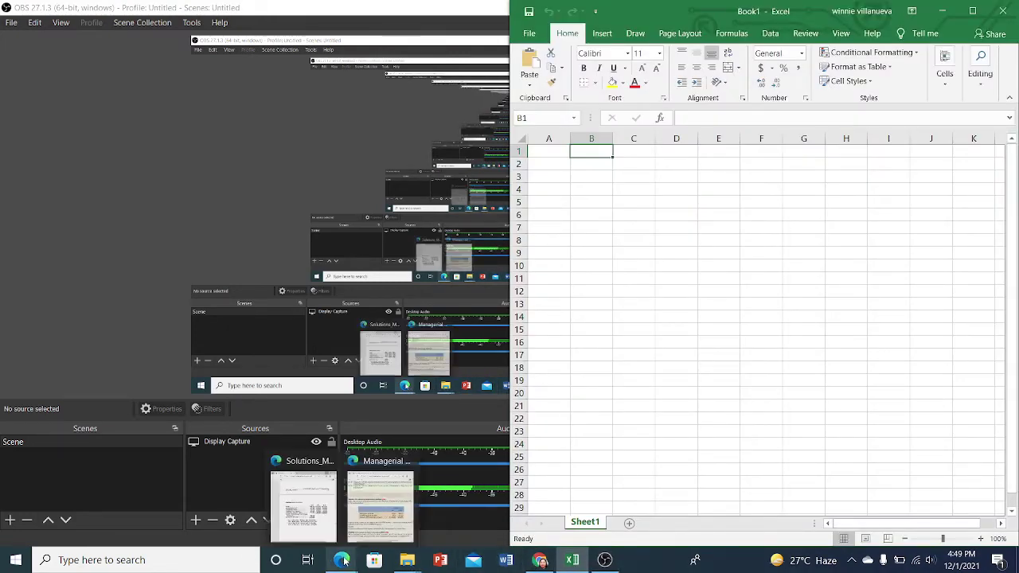
click(360, 525)
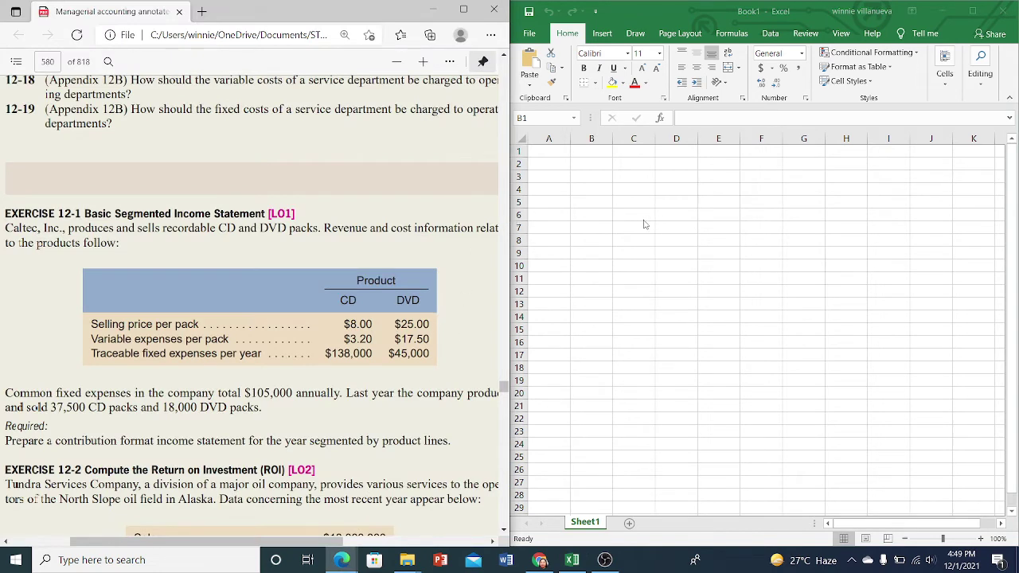
Enter "responsibility accounting" in cell A1 and autofit column A to the text.
click(547, 151)
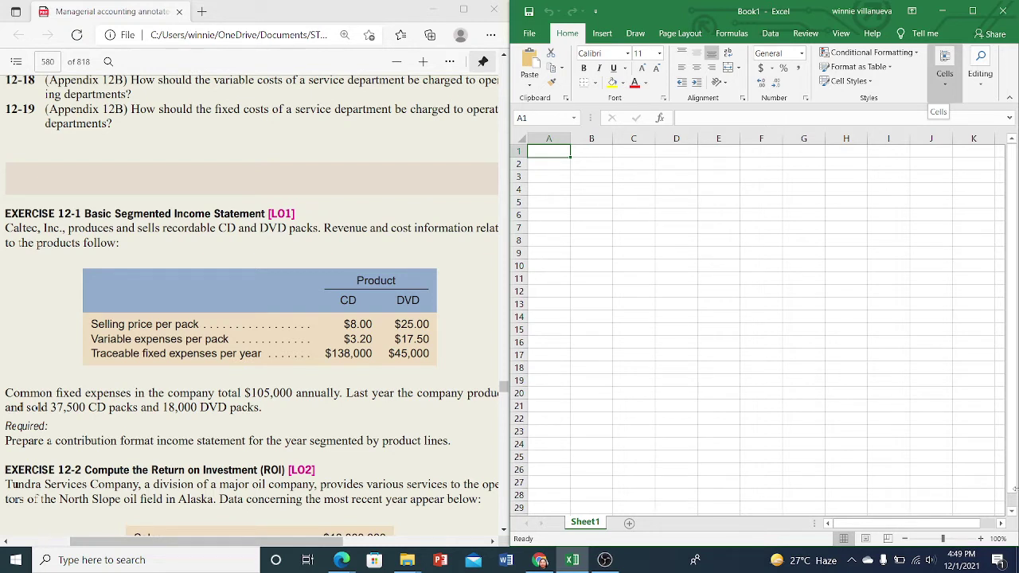
text(responsi)
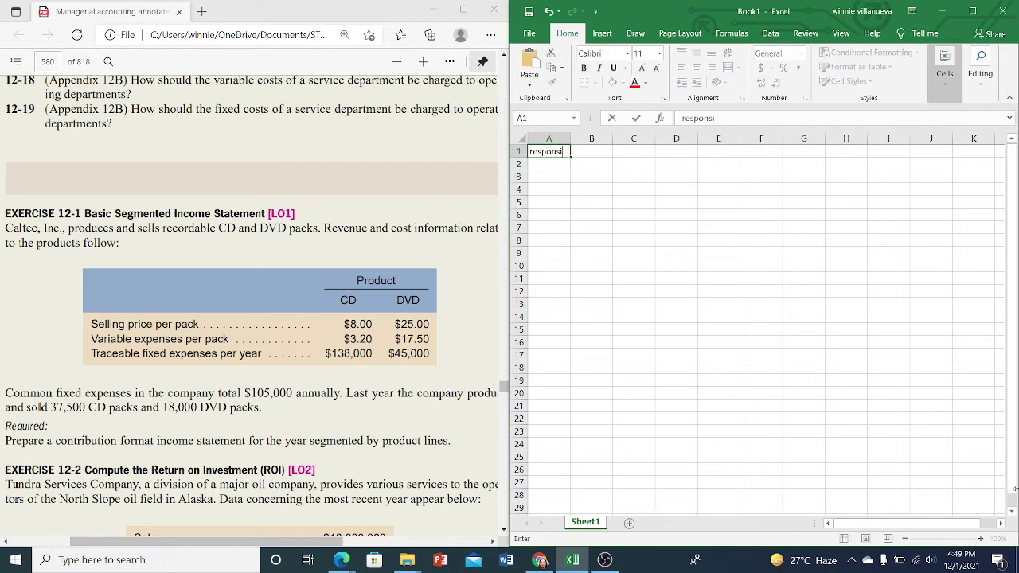
text(bility accountin)
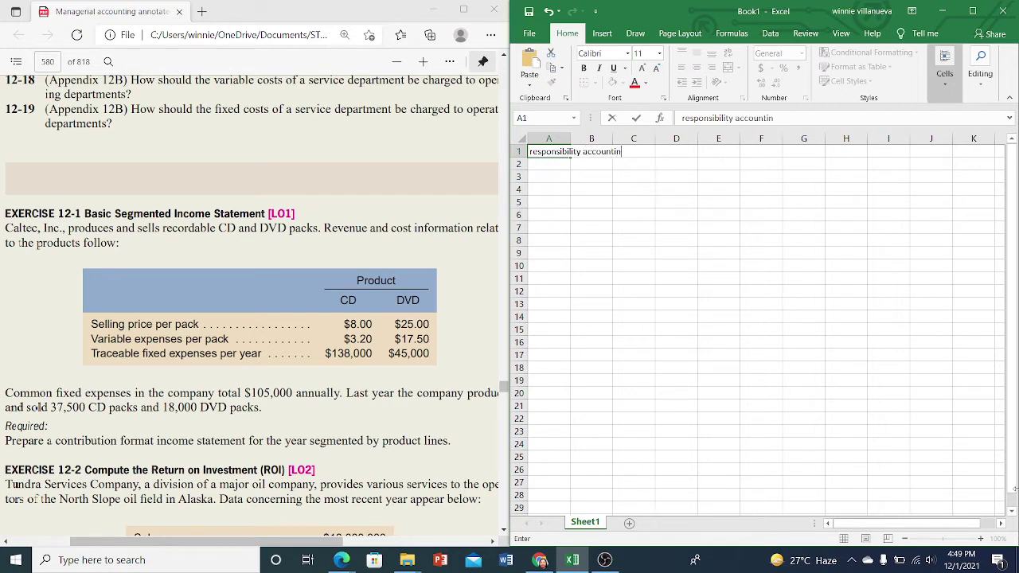
text(g)
key(Return)
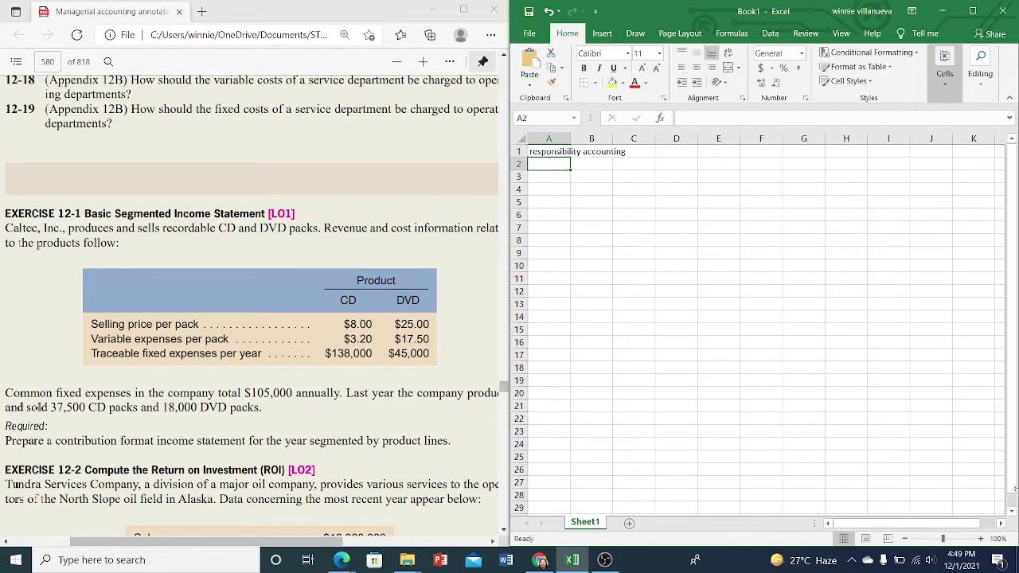
double_click(571, 139)
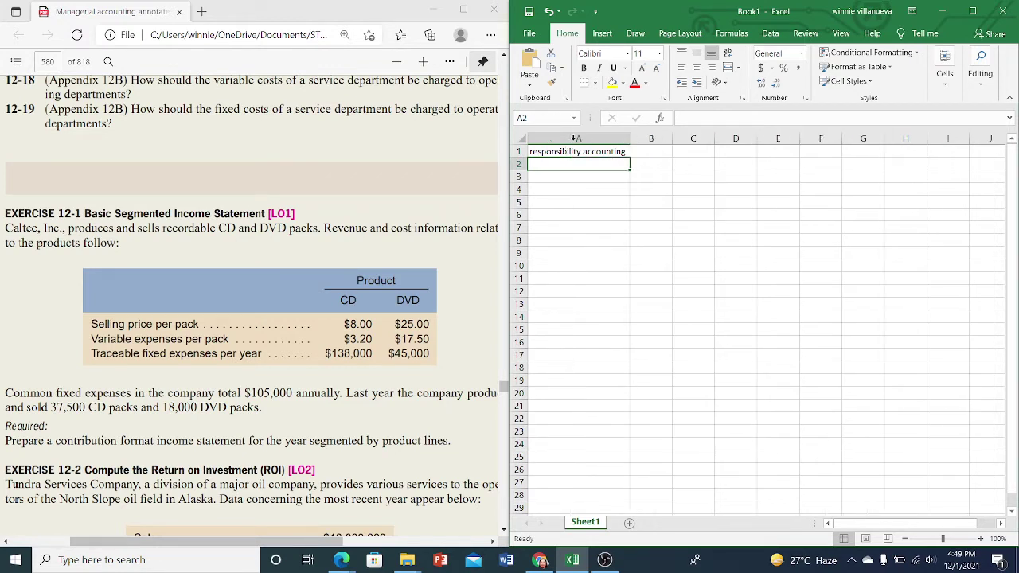
Highlight the phrase "contribution format income statement" in yellow in the Required line of Exercise 12-1 in the PDF.
click(567, 192)
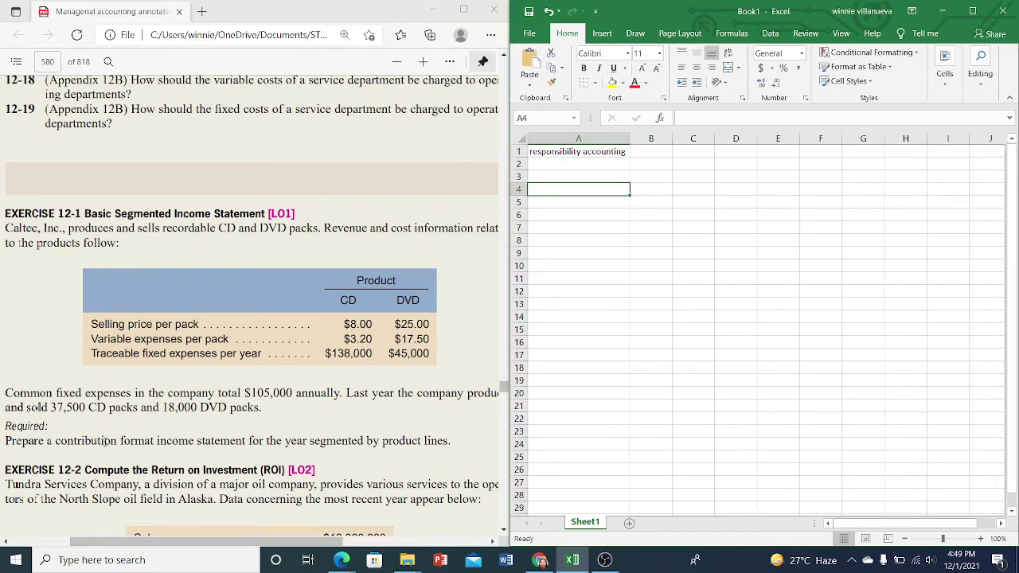
click(57, 443)
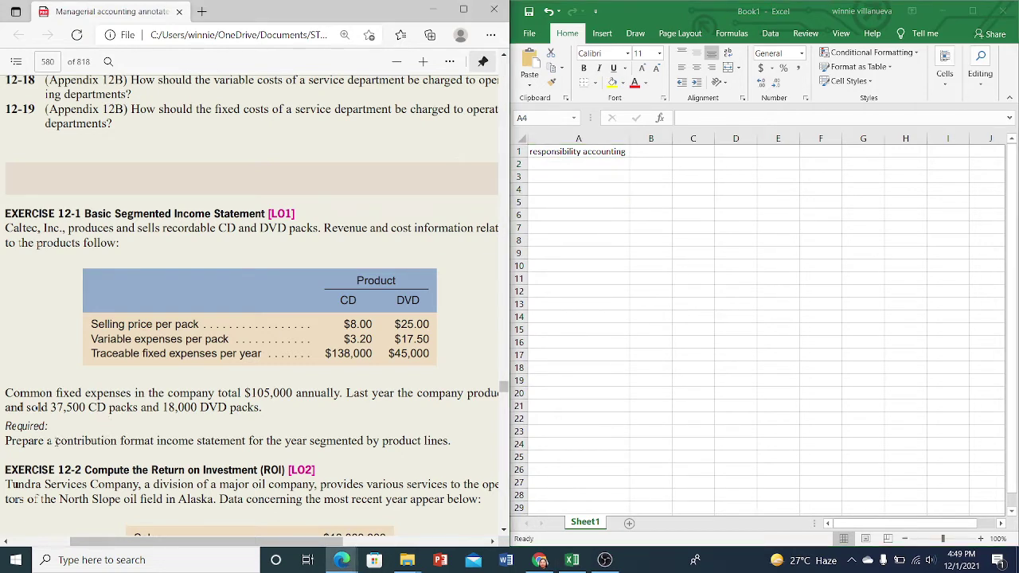
right_click(119, 440)
click(80, 444)
drag(57, 443, 247, 441)
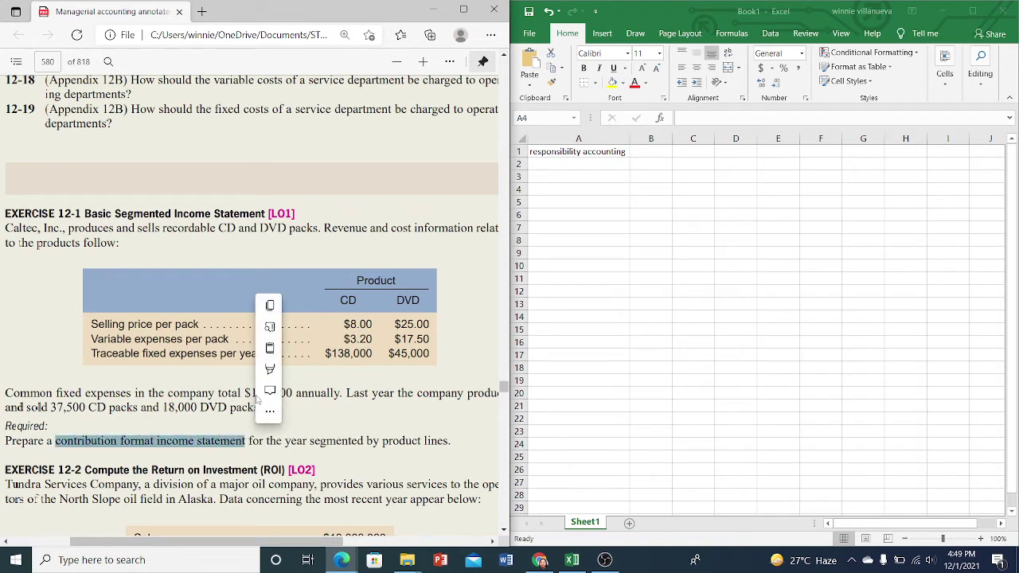
mouse_move(265, 384)
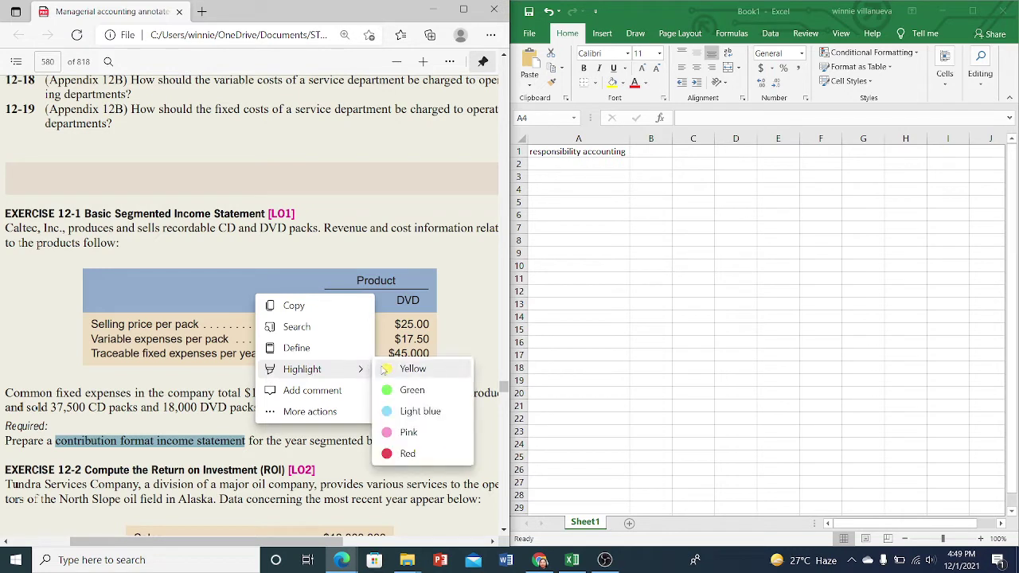
click(387, 370)
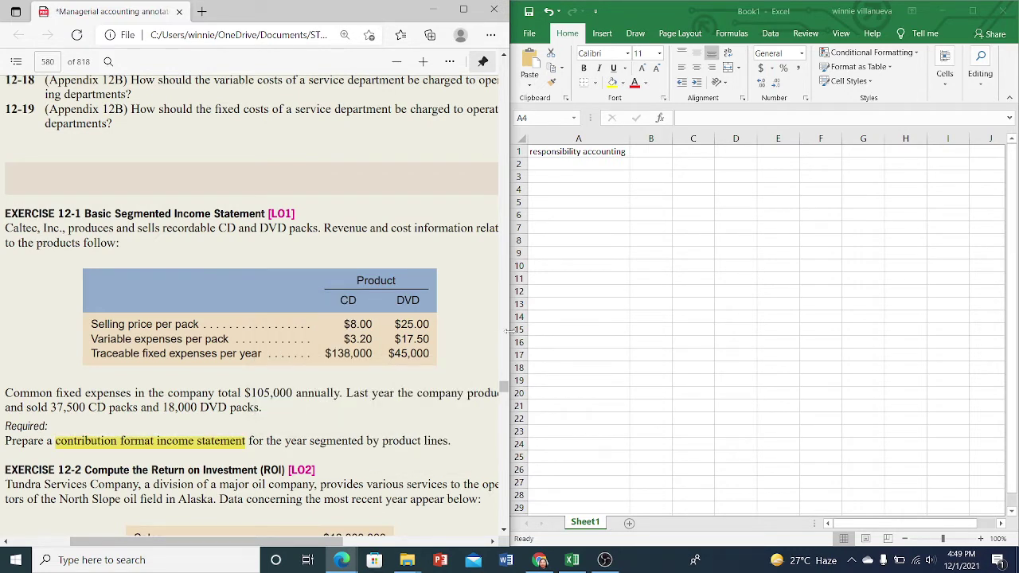
In the Excel sheet, enter the row labels "SALES" in A4 and "LESS:VARIABLE COST" in A5.
click(549, 188)
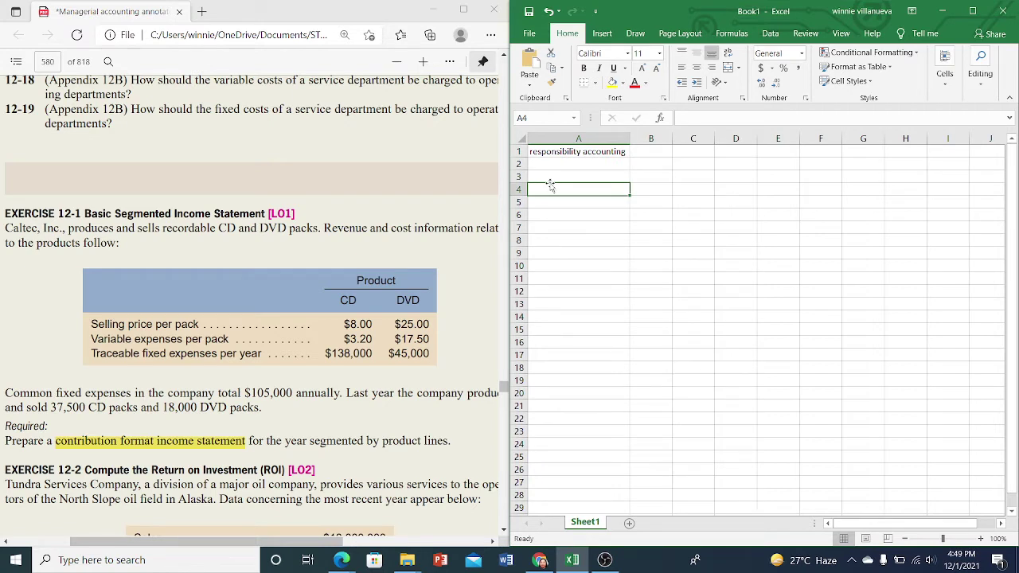
text(SALES)
key(Return)
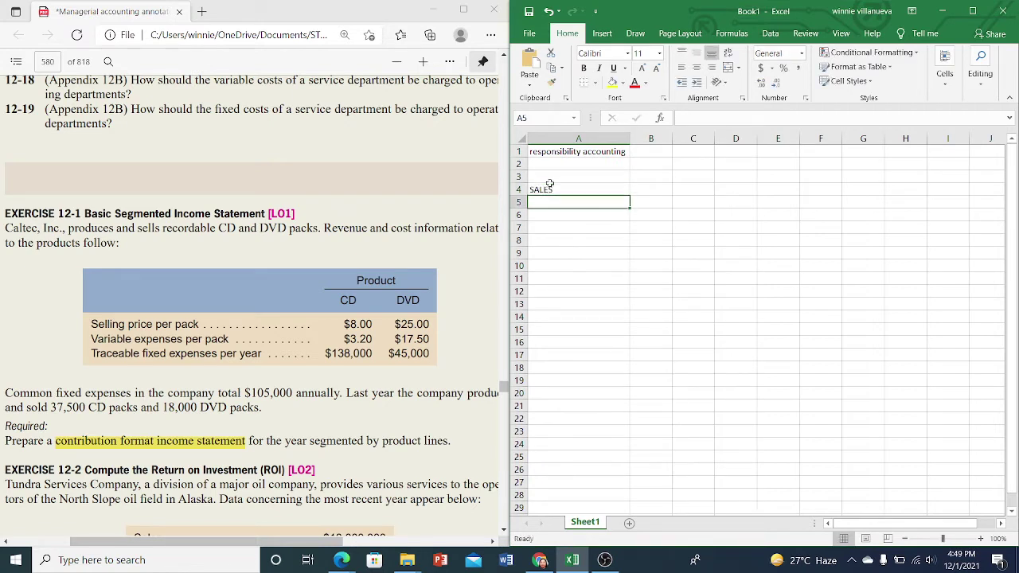
text(LESS:VA)
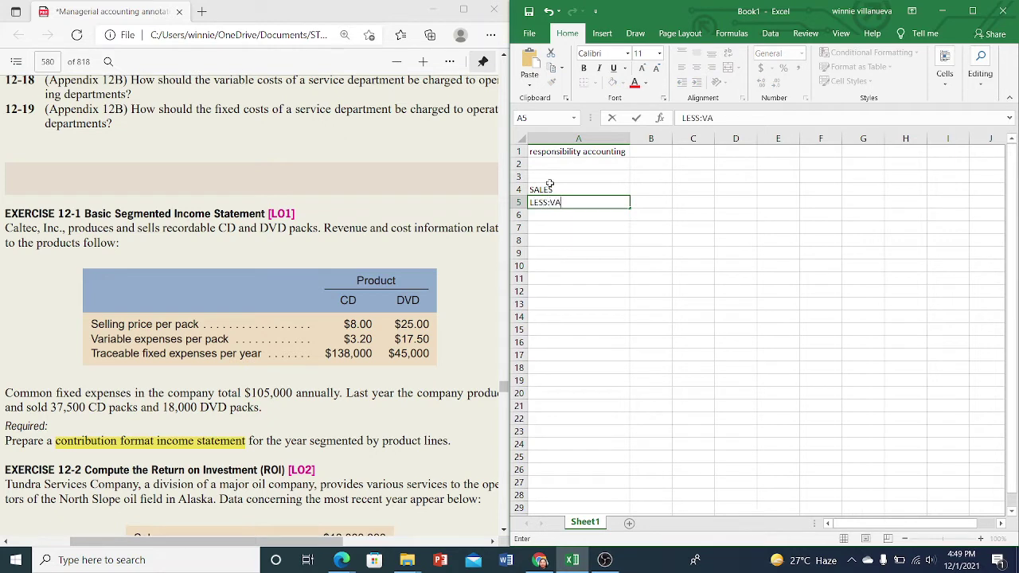
text(RIABLE COST)
key(Return)
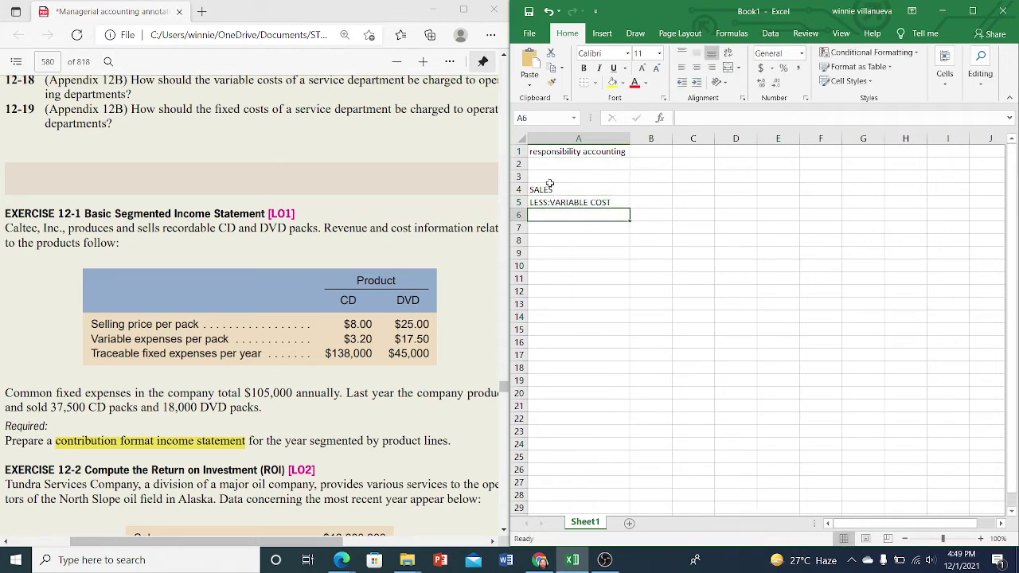
Enter the row label "CONTRIBUTION MARGIN" in cell A6.
text(CON)
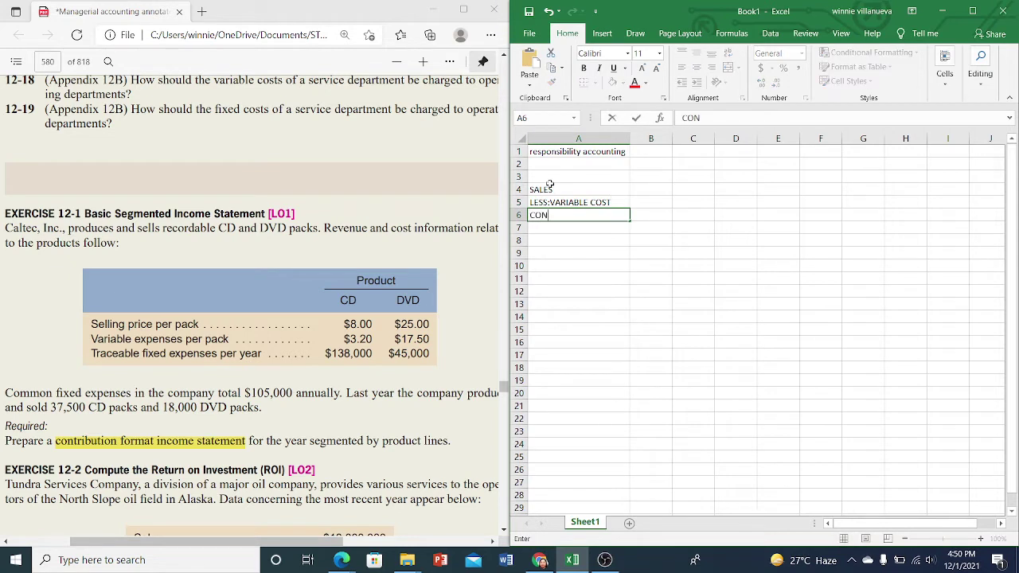
text(TRIBUTIONMA)
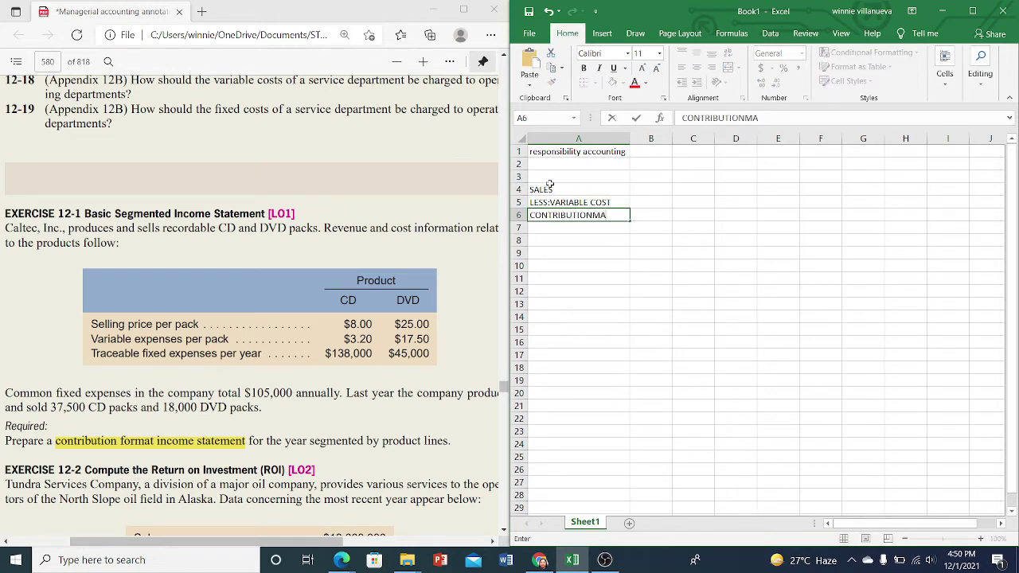
key(BackSpace)
key(BackSpace)
text(MARGIN)
key(Return)
Enter the row label "LESS TRACEABLE FIXED EXPENSES" in A7 and autofit column A to it.
text(LESS TRA)
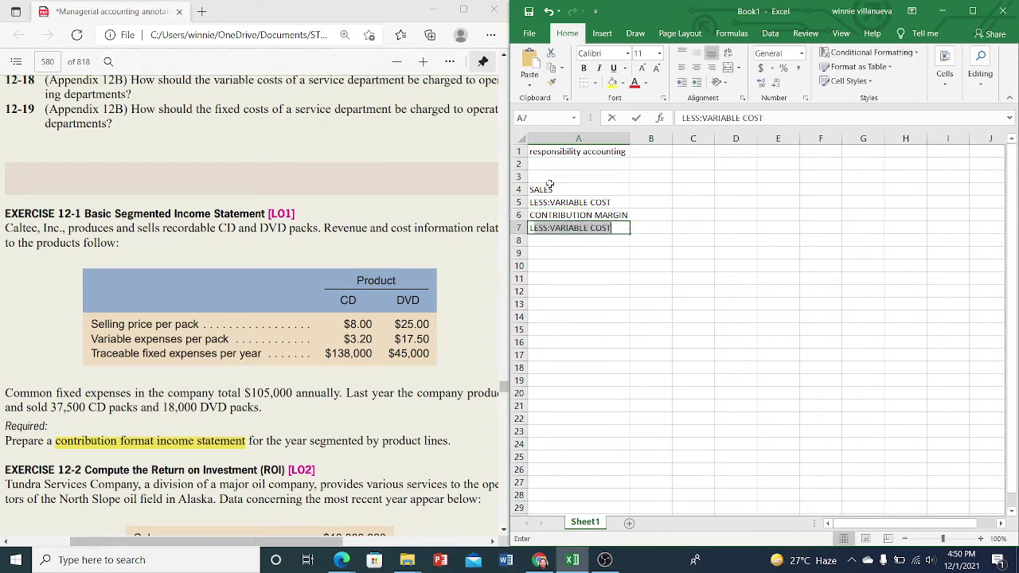
text(CE)
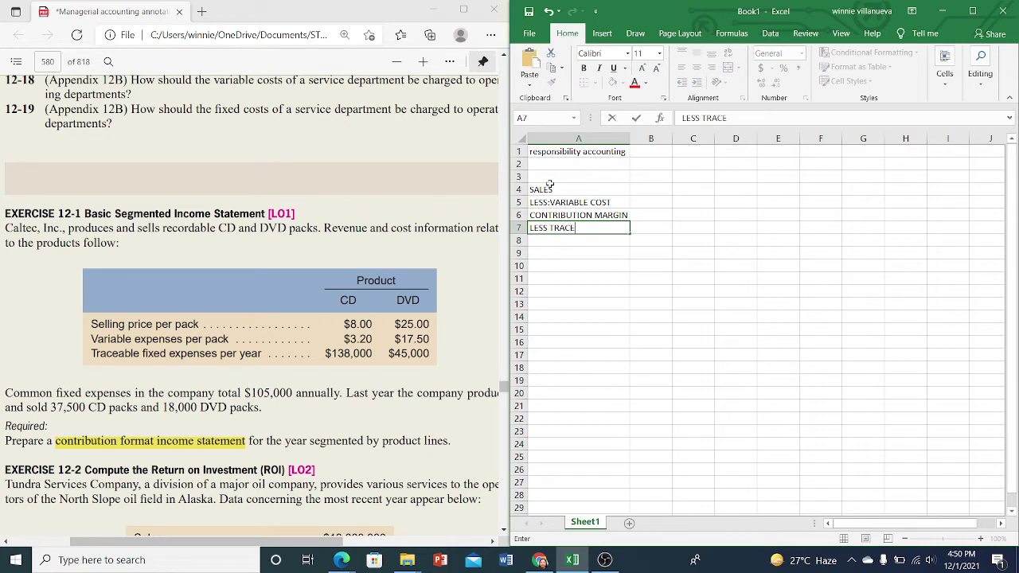
text(ACBLE)
key(BackSpace)
key(BackSpace)
key(BackSpace)
text(BLE FIXED EXPENSES)
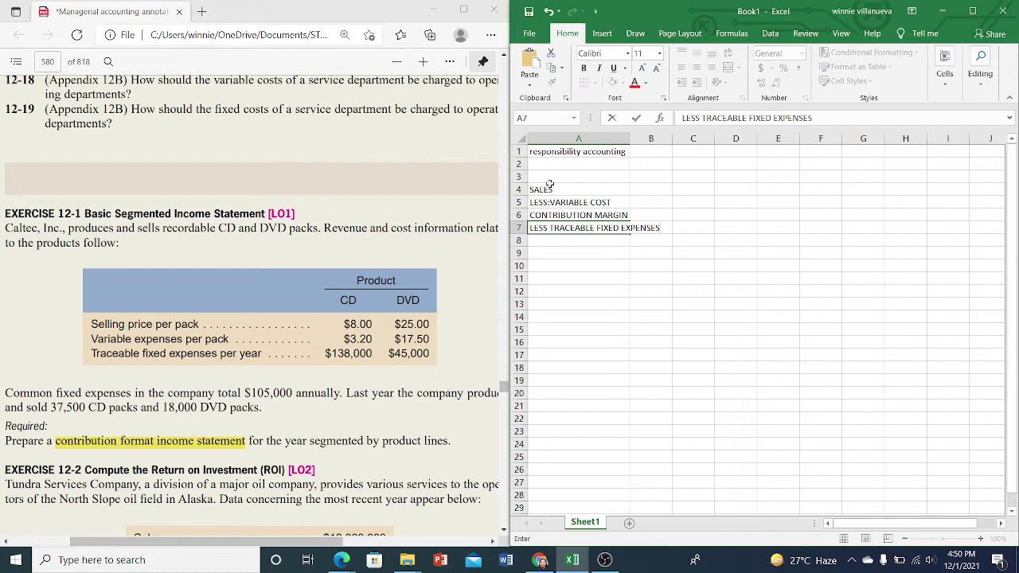
key(Return)
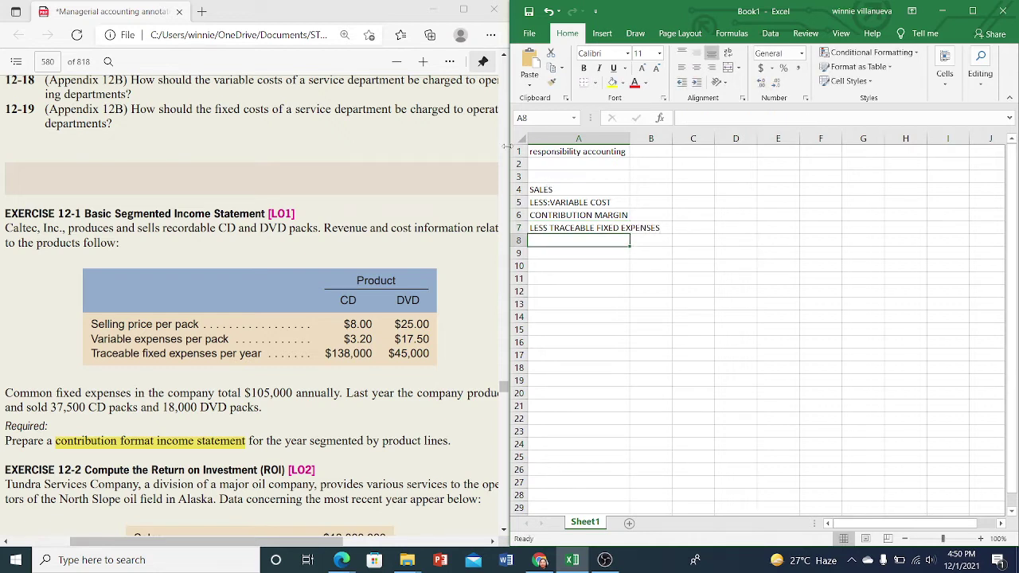
double_click(628, 144)
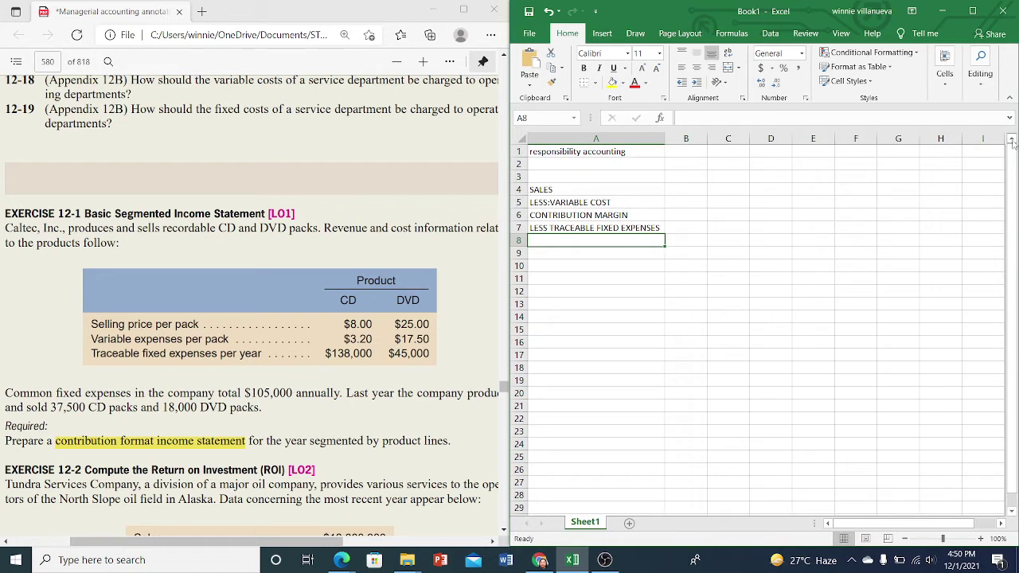
Enter the row labels "SEGMENT MARGIN" in A8 and "COMMON FIXED EXPENSES" in A9.
text(SEGMENT MA)
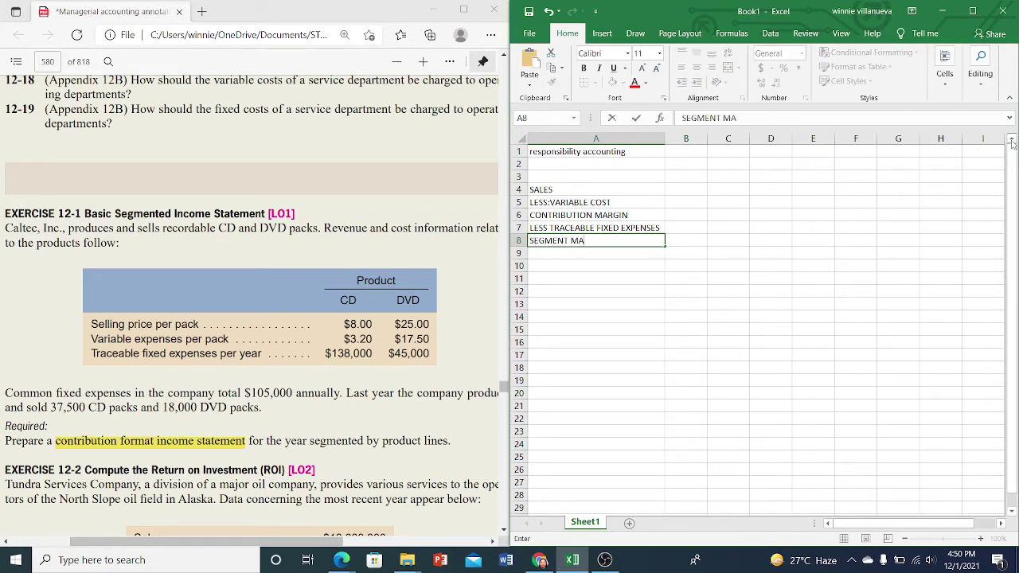
text(RGIN)
key(Return)
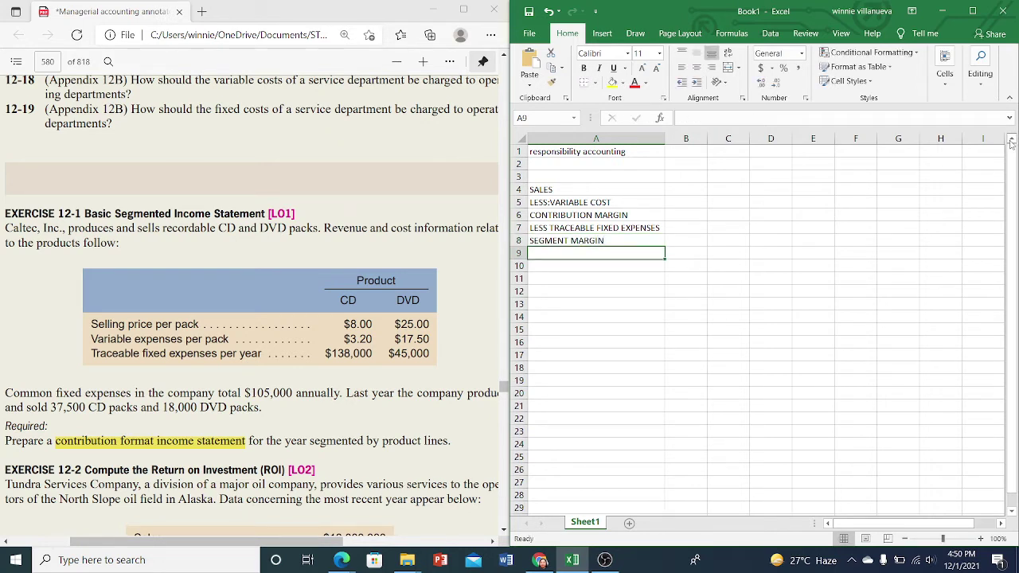
text(COMMON )
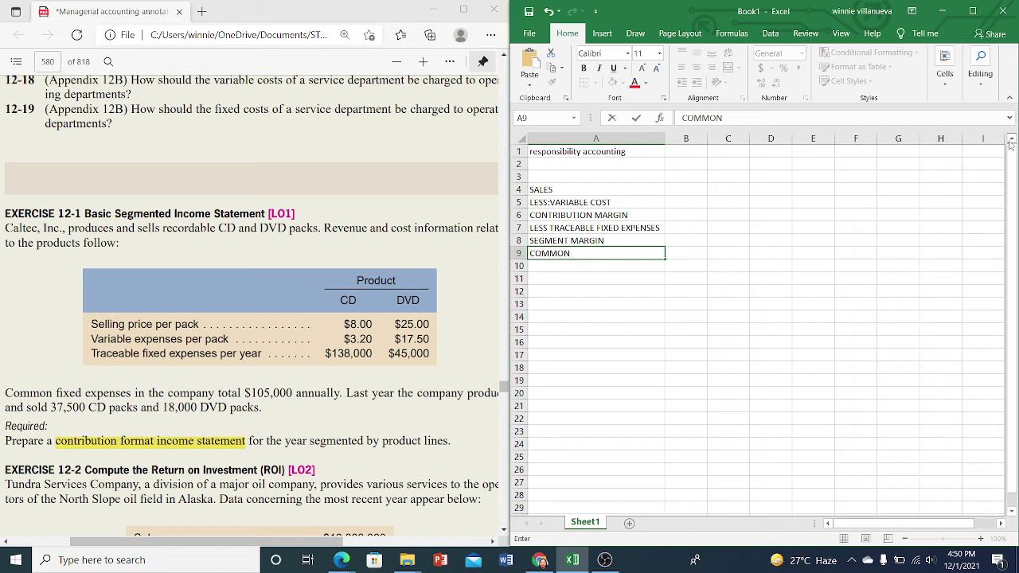
text(FIXED EXPENSES)
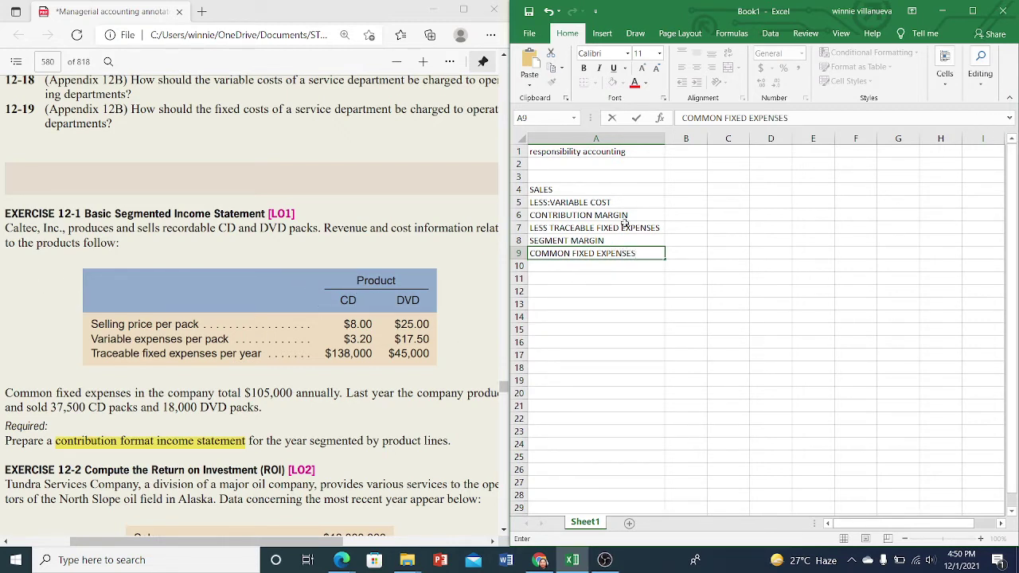
click(696, 153)
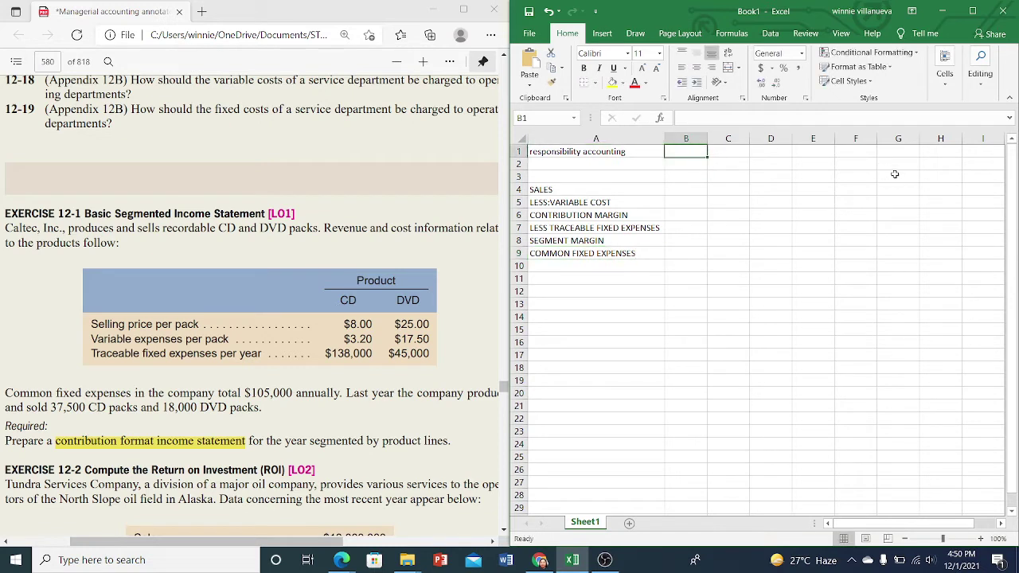
text(CD)
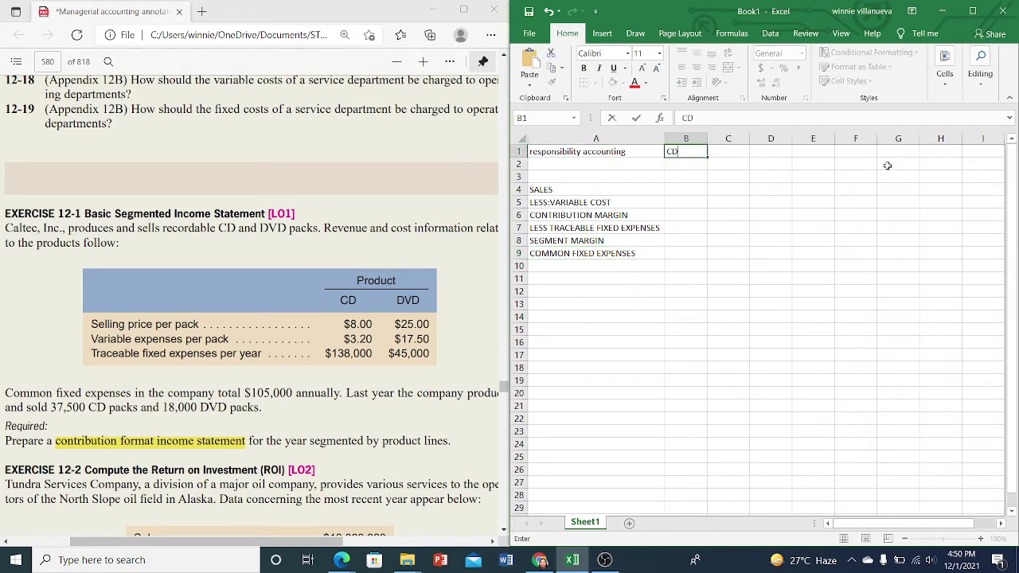
key(Tab)
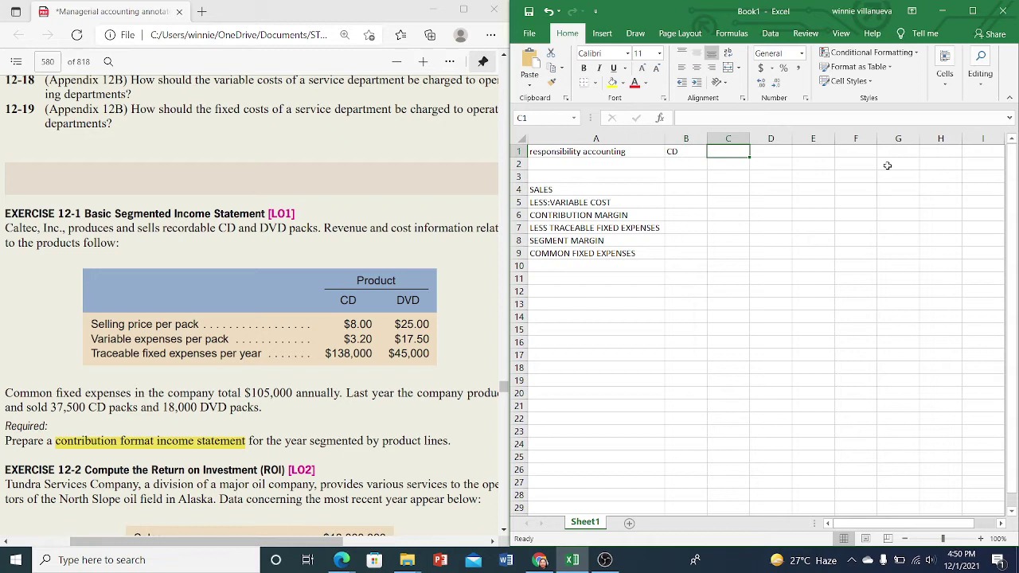
text(D)
key(Escape)
key(Down)
key(Down)
key(Left)
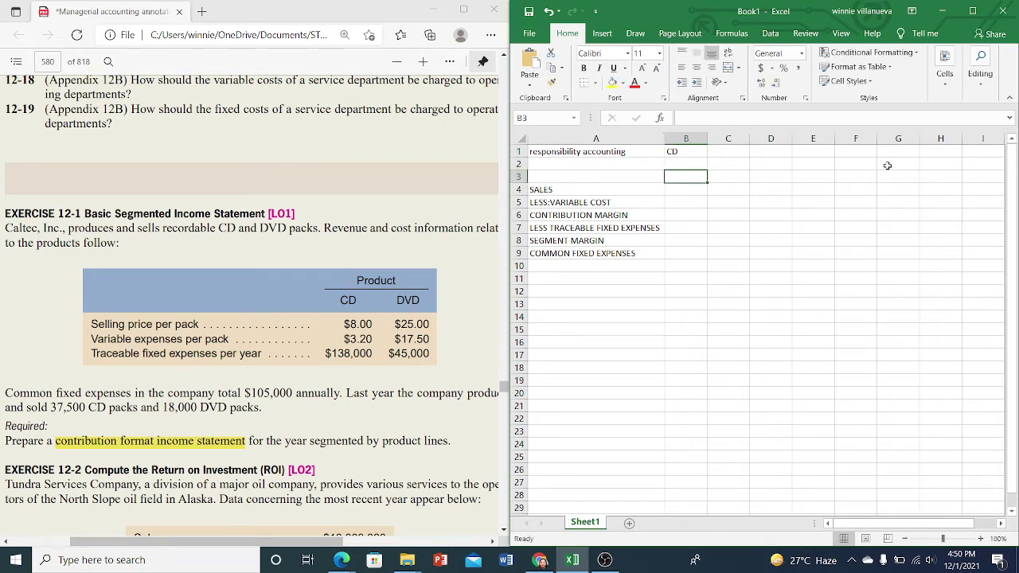
click(684, 149)
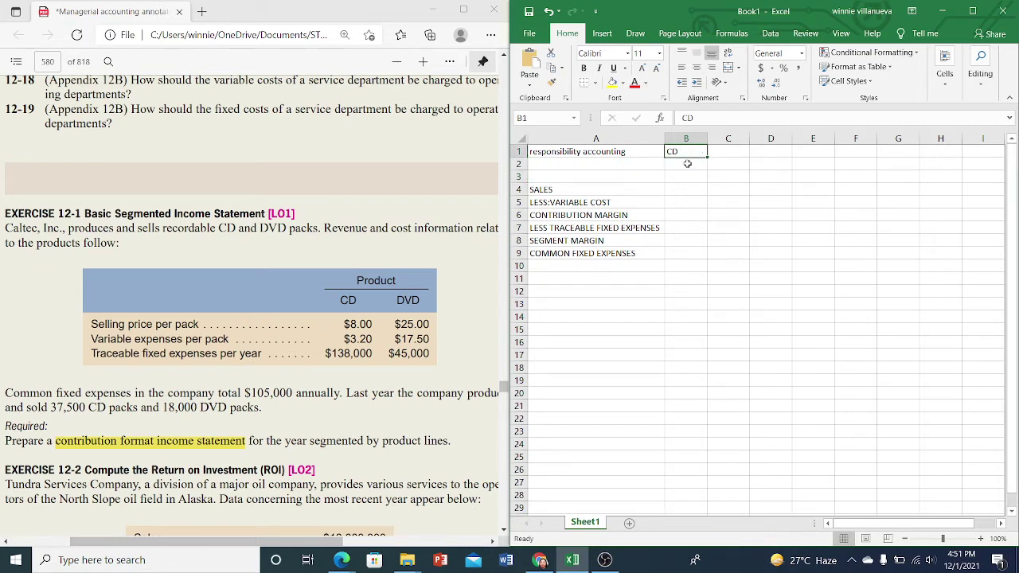
key(BackSpace)
Enter the product headings "CD" in B4 and "DVD" in C4.
click(688, 188)
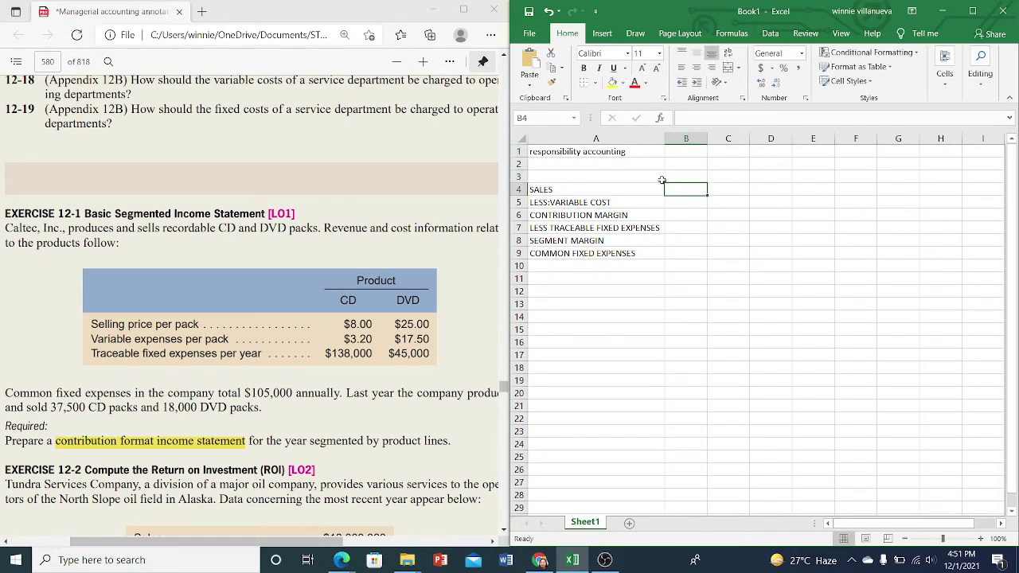
text(CD)
key(Tab)
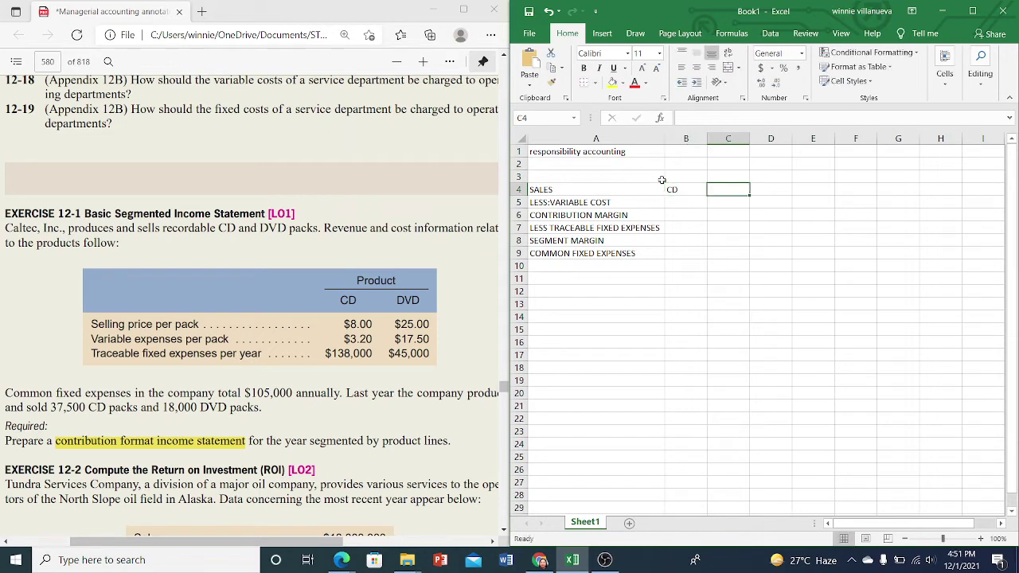
text(DVD)
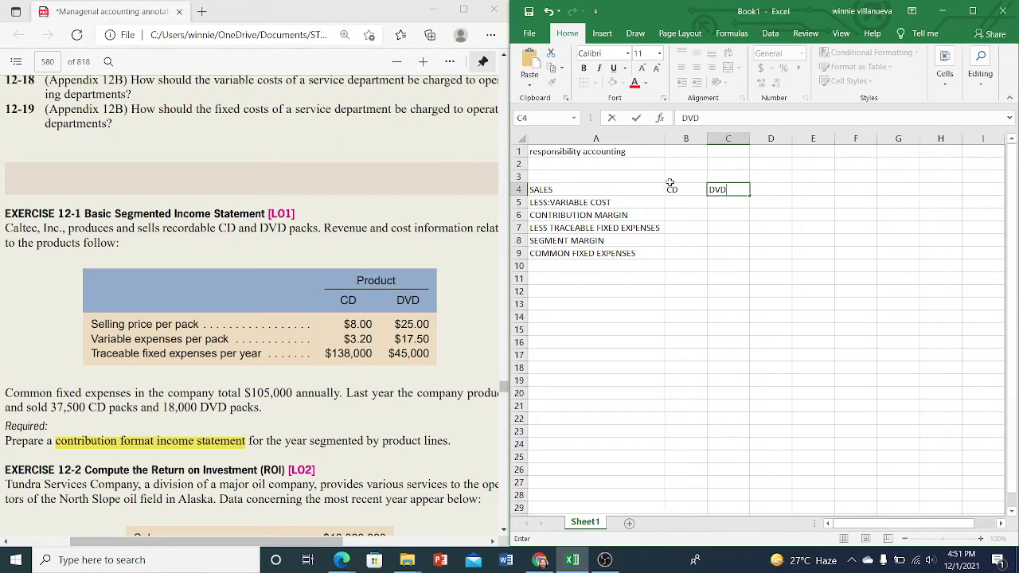
Move the CD and DVD headings from row 4 up to B3:C3, above the SALES row.
drag(672, 188, 720, 191)
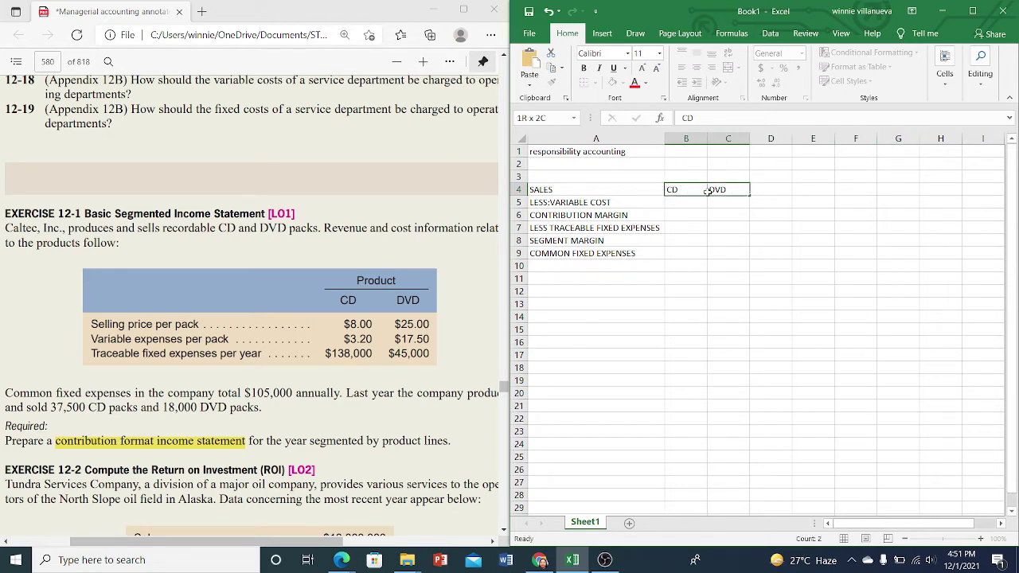
click(551, 53)
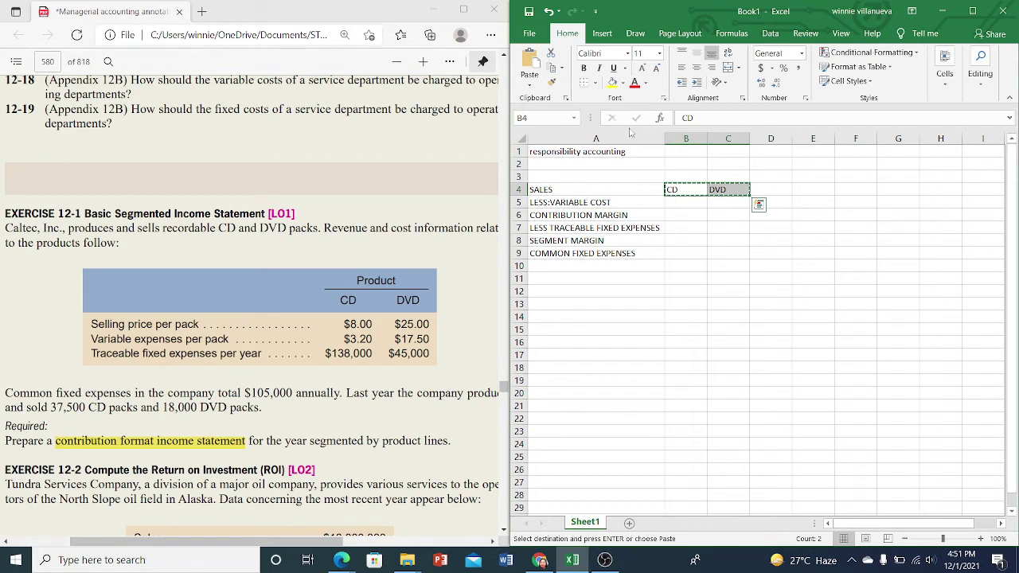
click(673, 175)
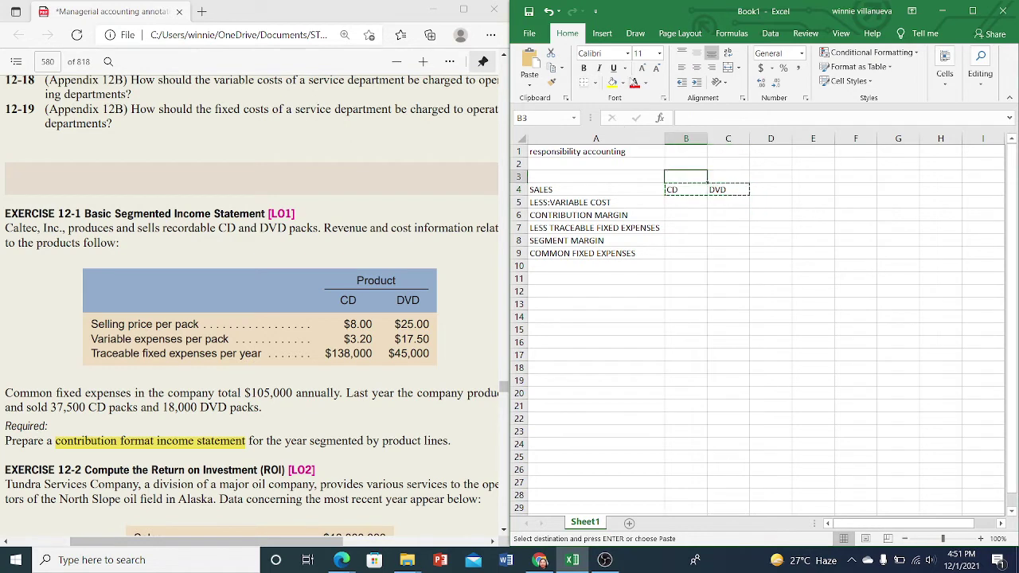
click(530, 66)
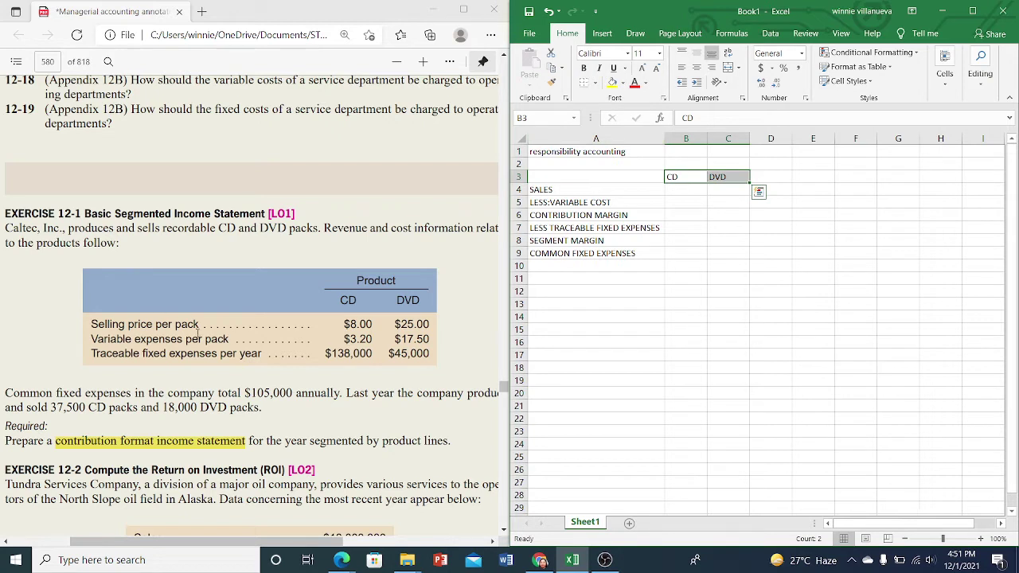
Enter the selling prices 8 in B2 and 25 in C2, and label the row "SP" in A2.
click(668, 163)
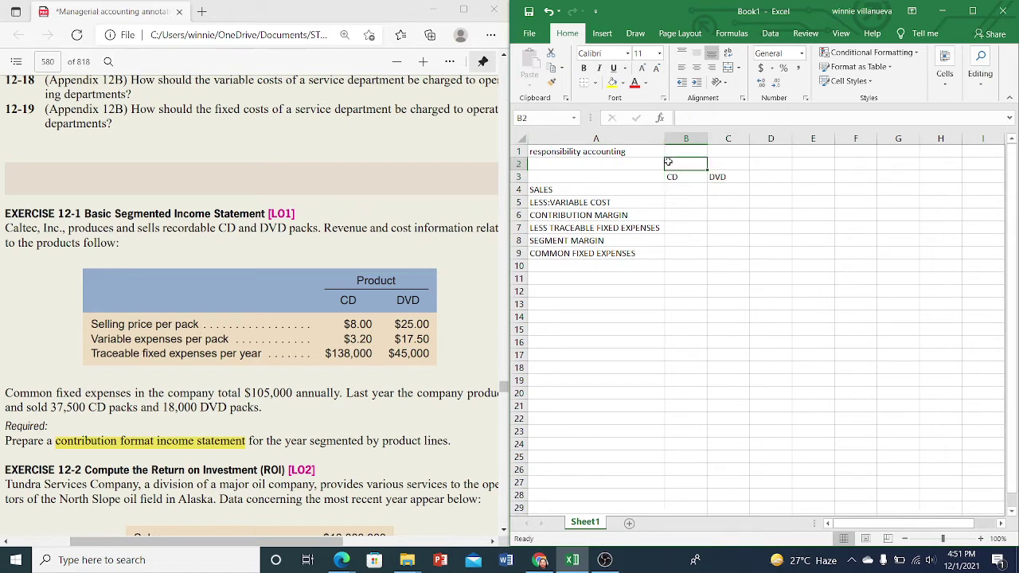
text(8)
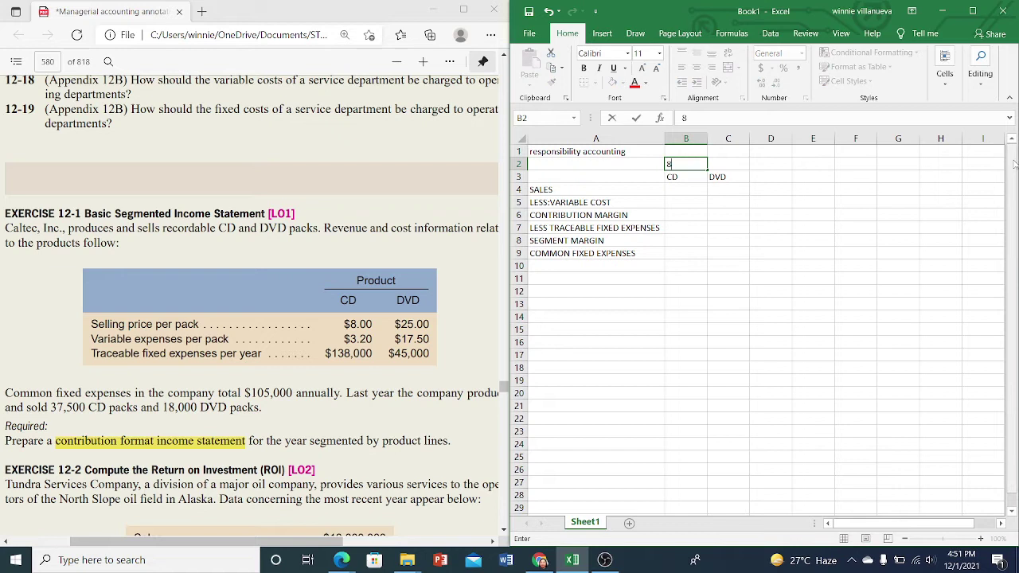
key(Tab)
text(2)
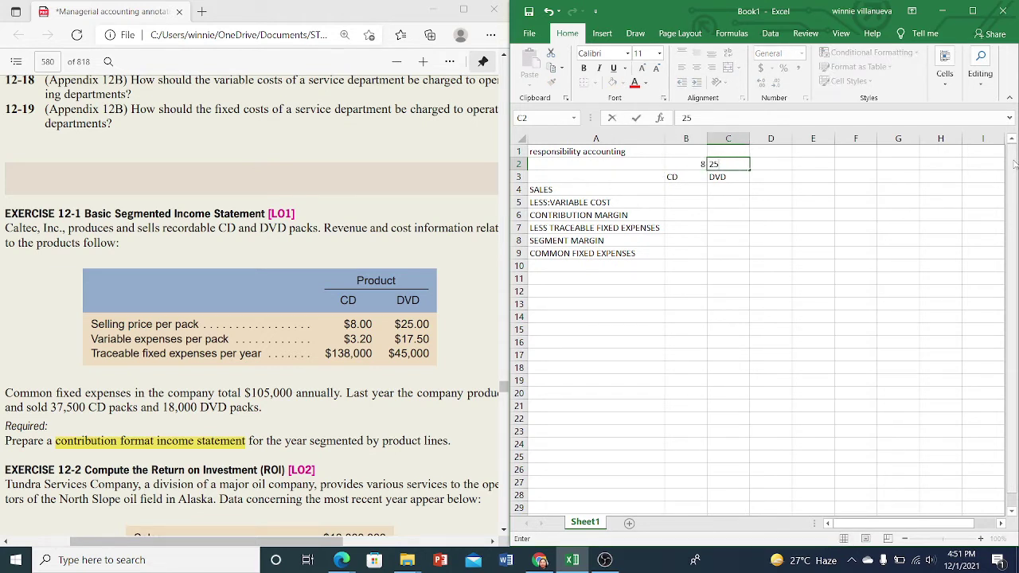
text(5)
key(Left)
key(Left)
text(SP)
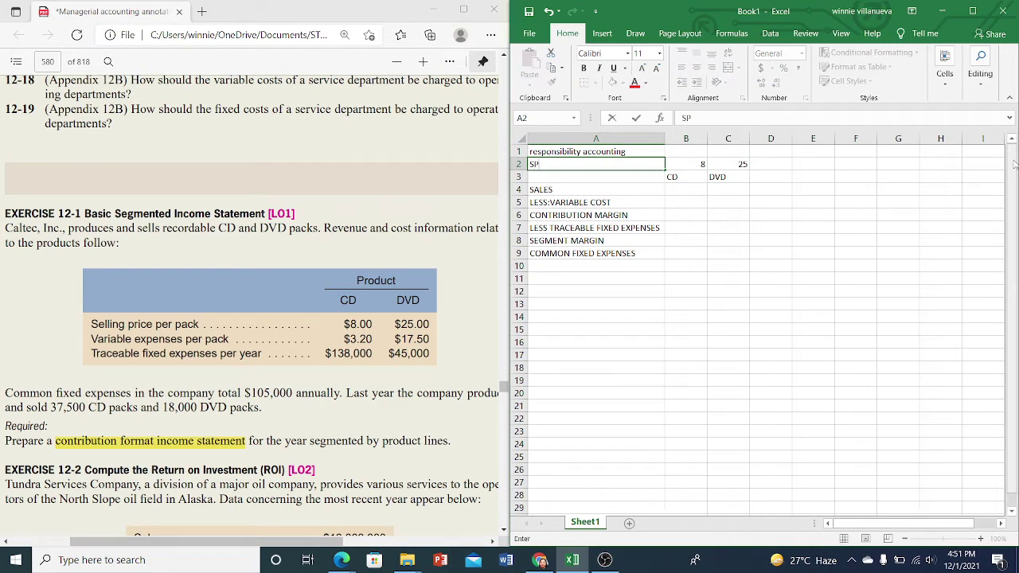
Enter the label "VC" in D2 with the variable costs per pack 3.2 in E2 and 17.5 in F2.
key(Right)
key(Right)
key(Right)
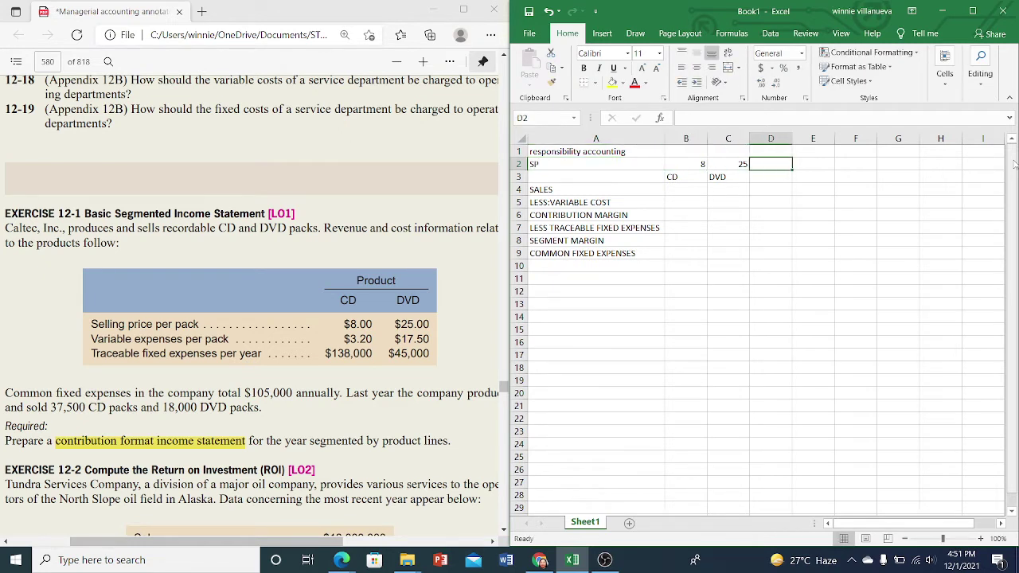
text(VC)
key(Right)
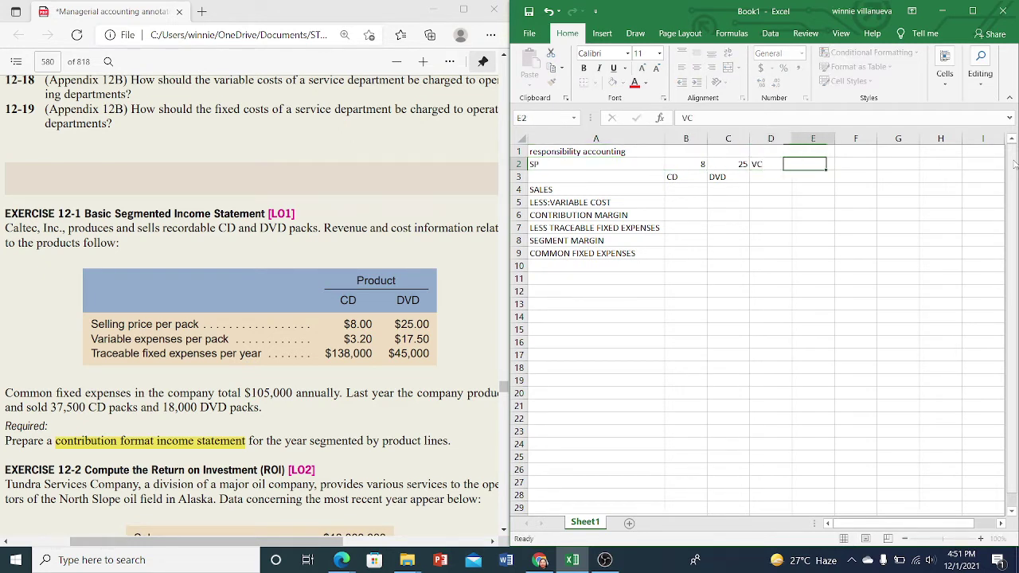
text(3.2)
key(Right)
text(17)
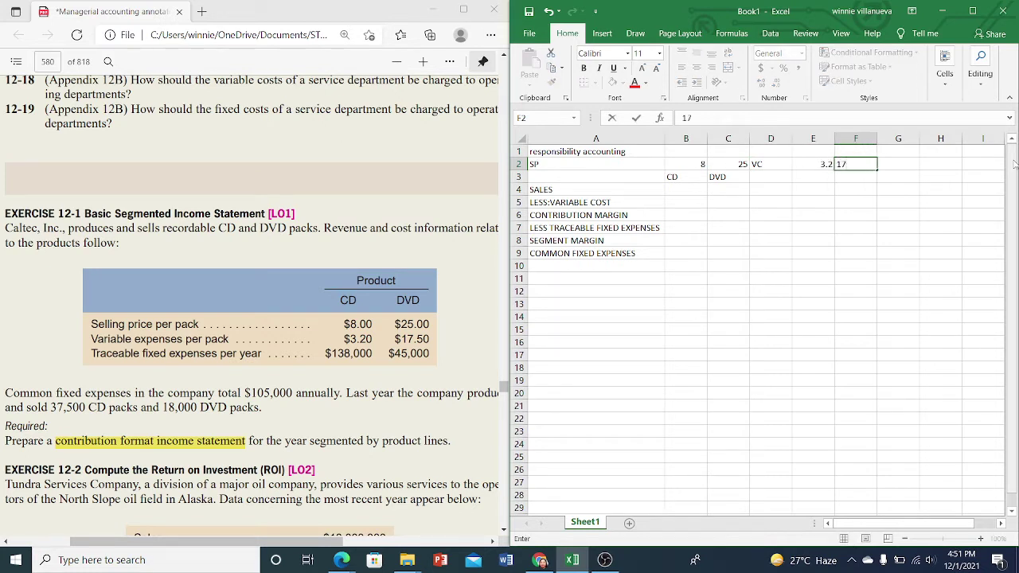
text(.5)
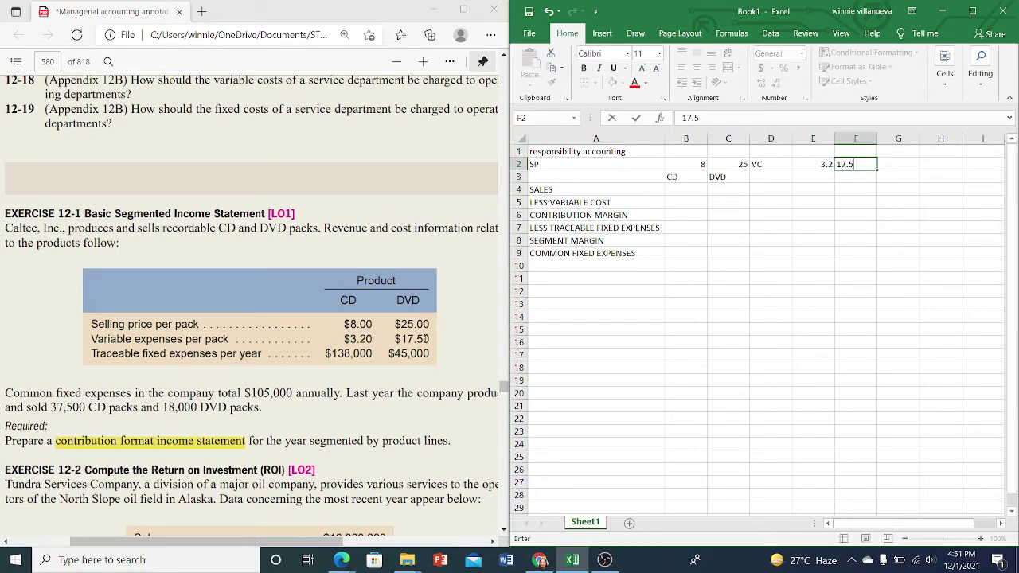
drag(338, 340, 404, 344)
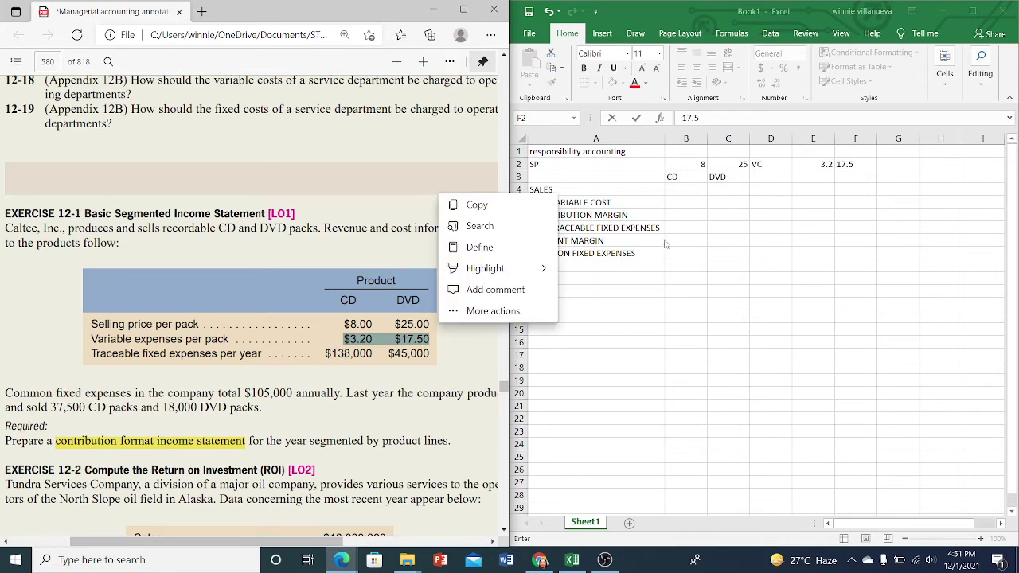
click(369, 351)
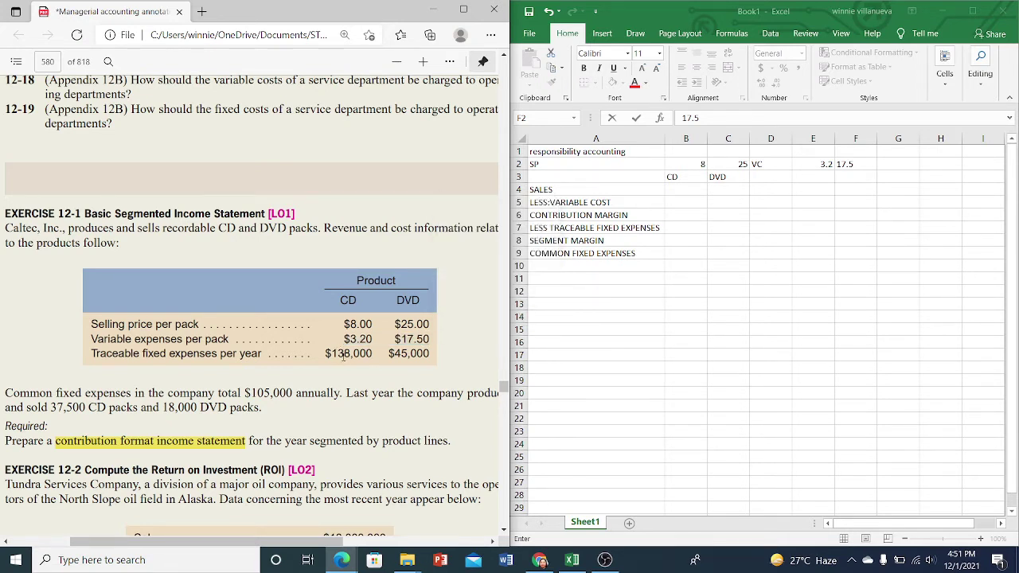
Enter the traceable fixed expenses from the exercise in row 7: 138000 for CD in B7 and 45000 for DVD in C7.
drag(333, 354, 433, 355)
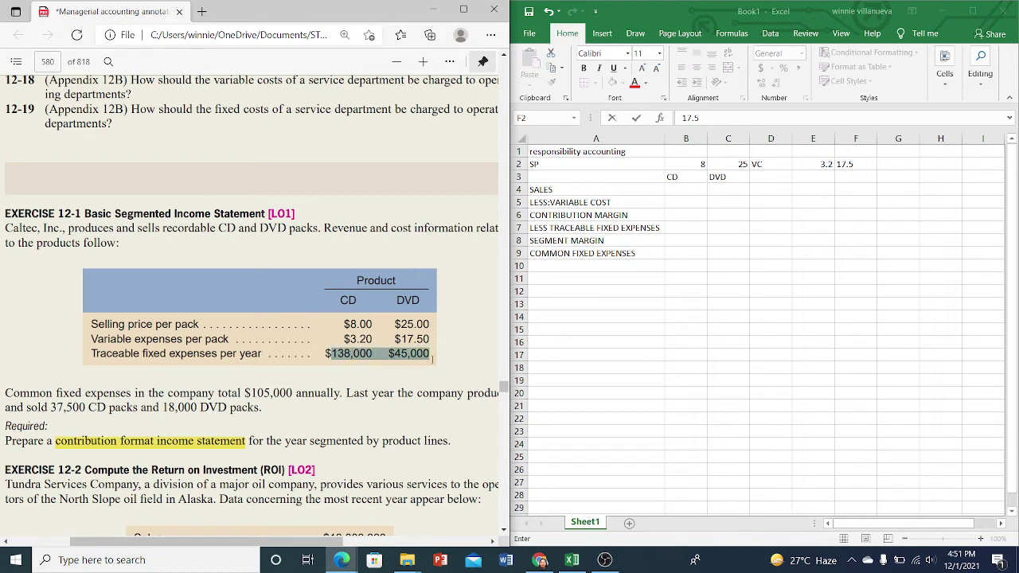
click(708, 228)
click(683, 227)
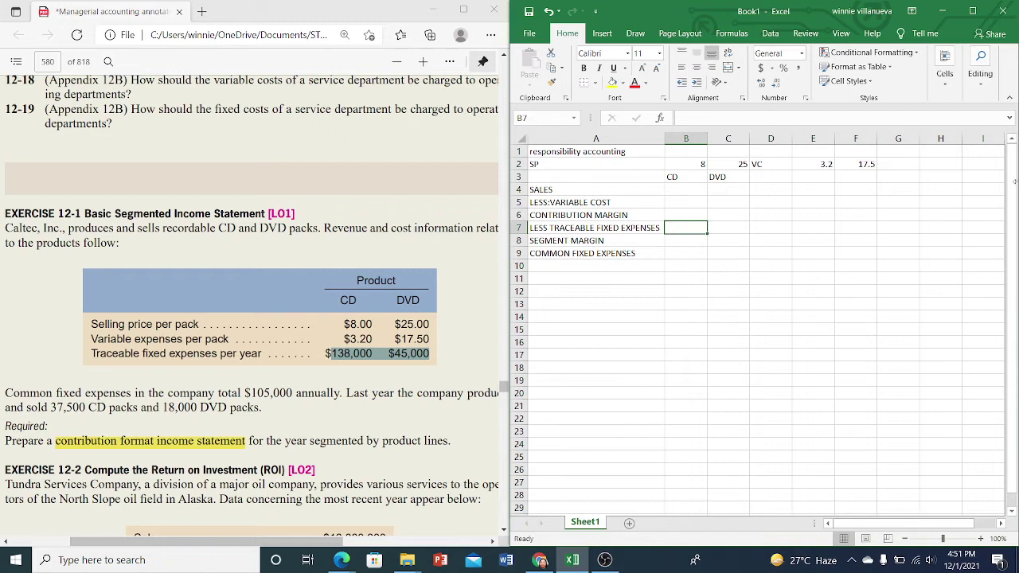
text(138)
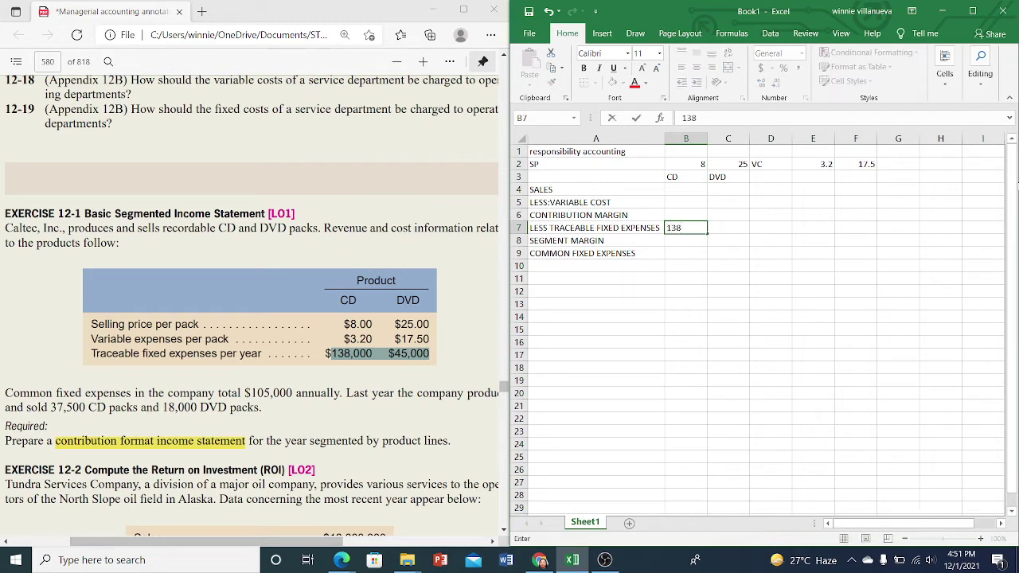
text(000)
key(Tab)
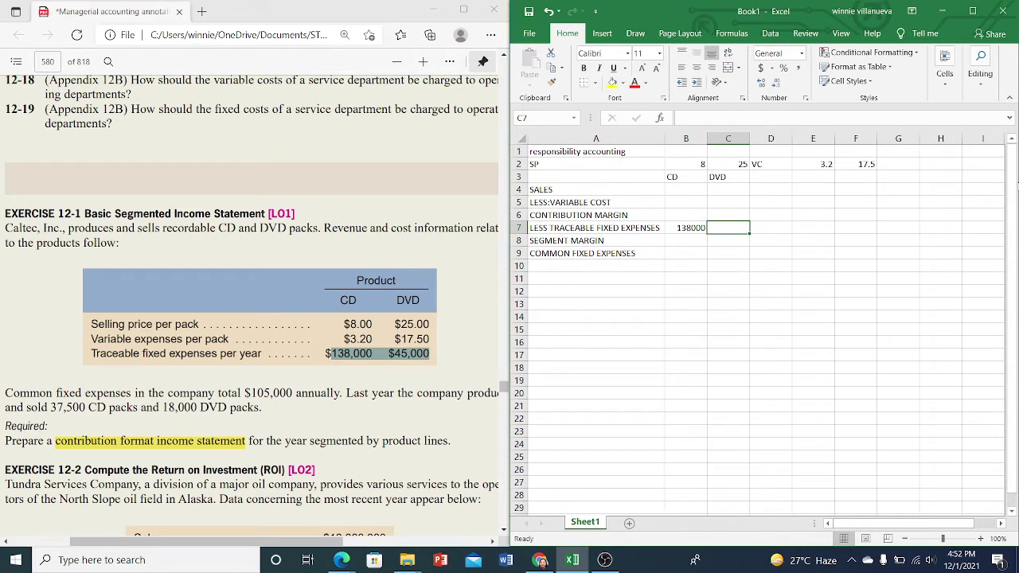
text(45000)
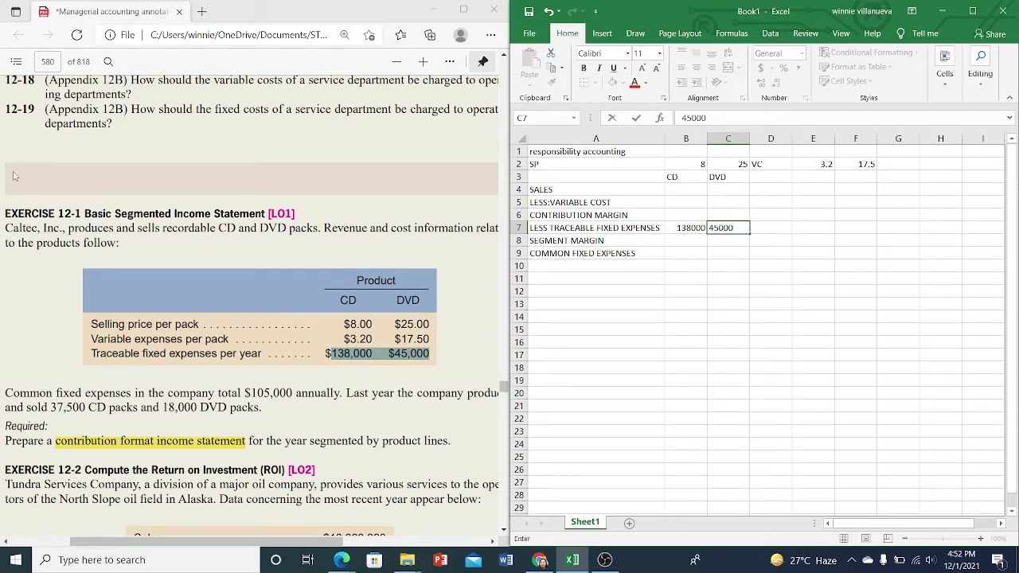
key(Return)
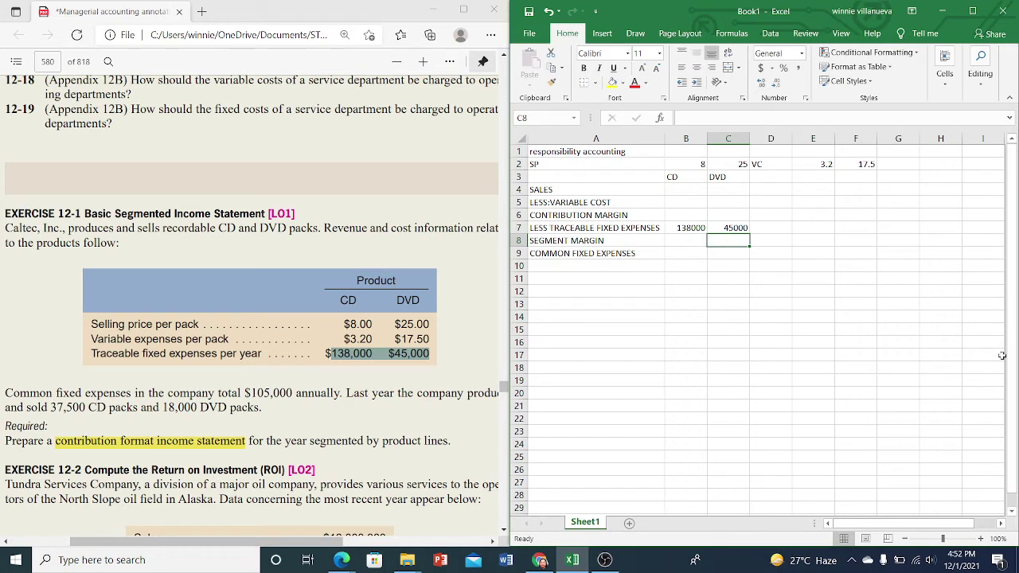
Apply the comma number style to columns B and C.
click(686, 139)
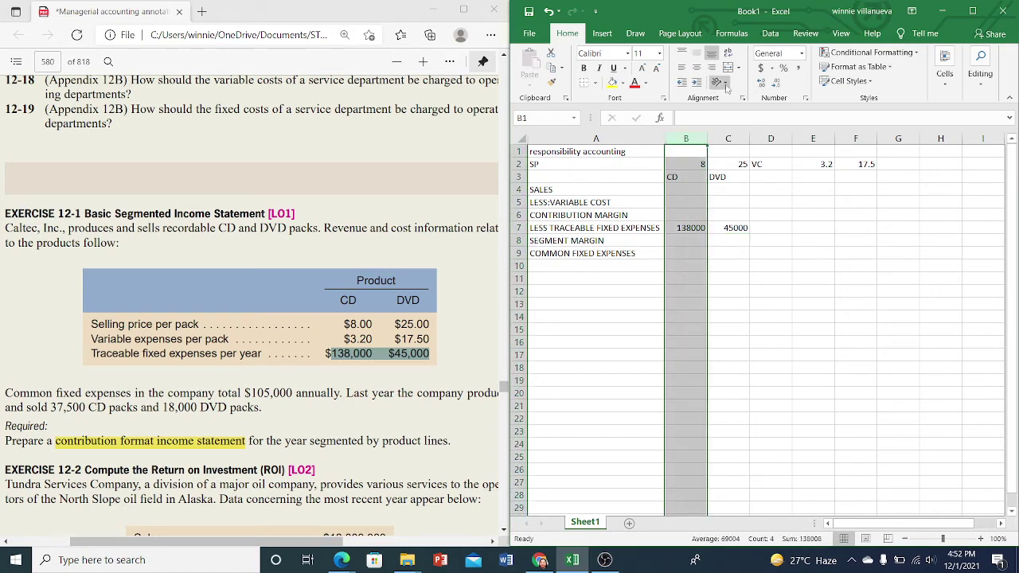
click(799, 68)
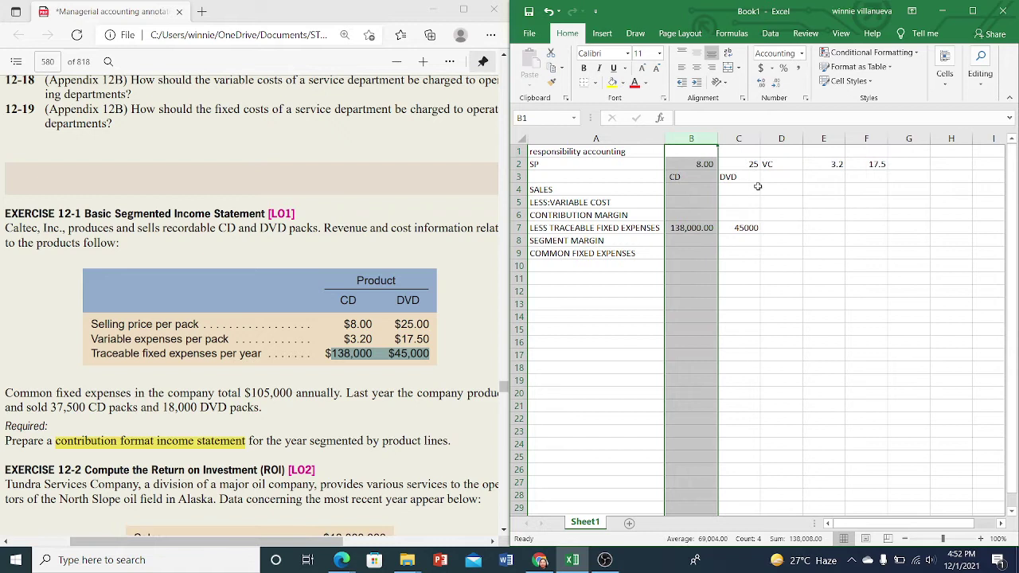
click(739, 140)
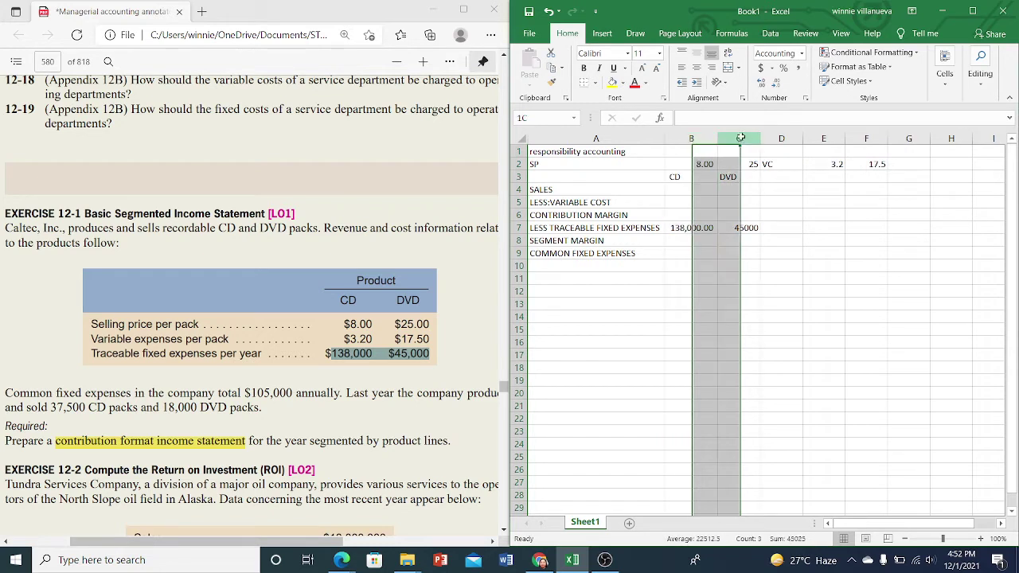
click(799, 69)
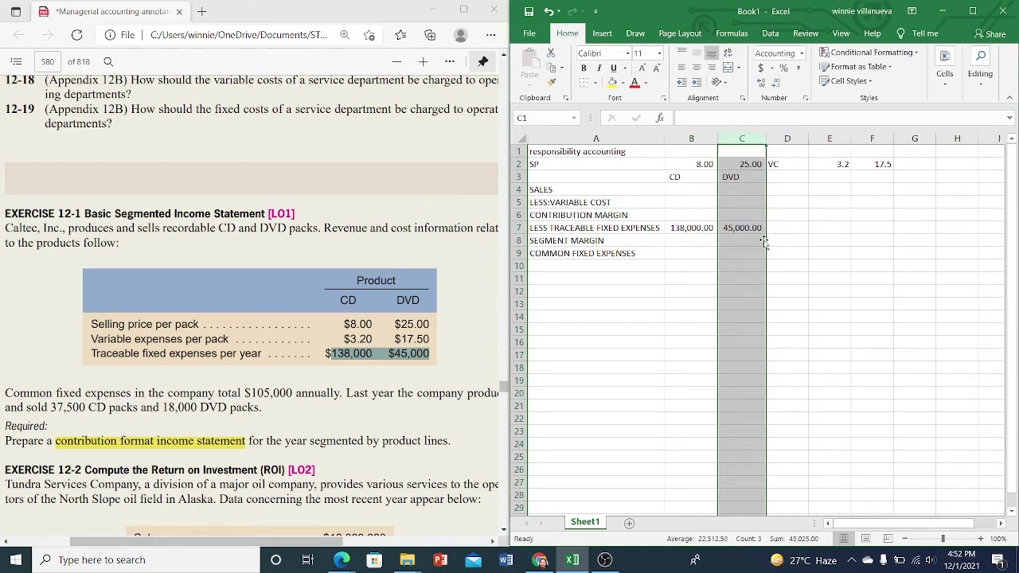
Enter the note "PRODUCTION = SALES" in cell A3.
click(684, 213)
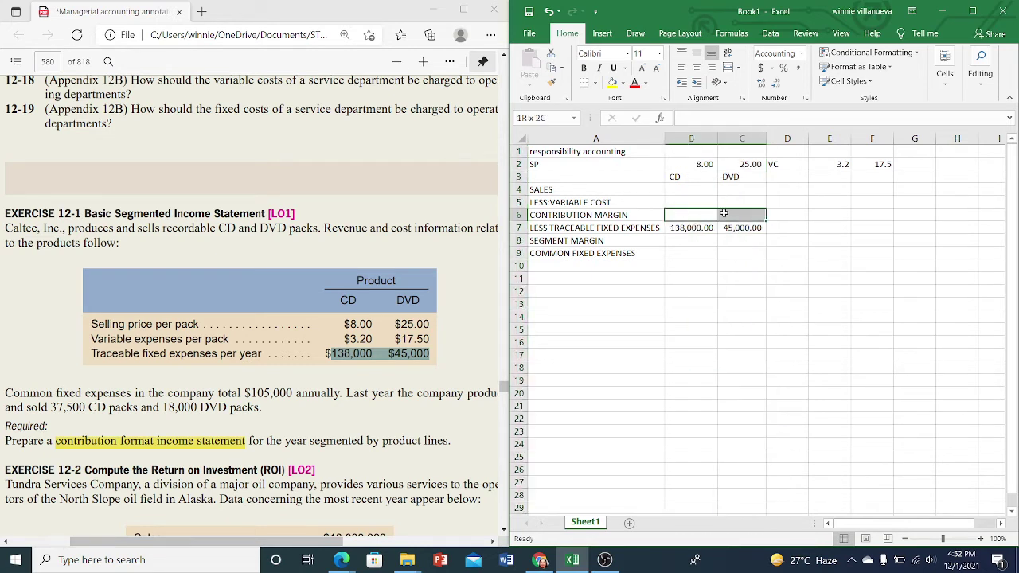
drag(724, 214, 724, 214)
click(567, 176)
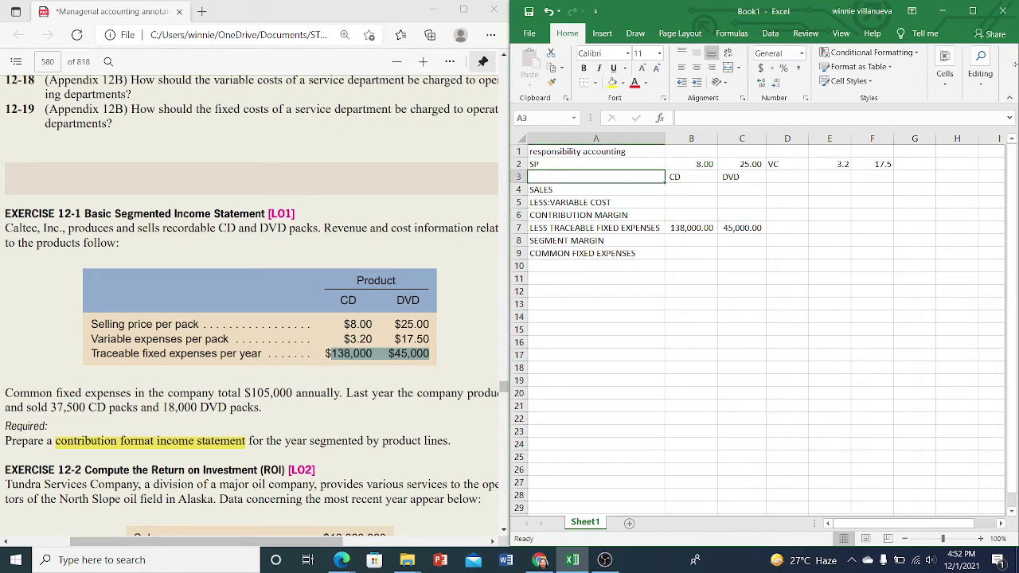
text(PRODUCTION)
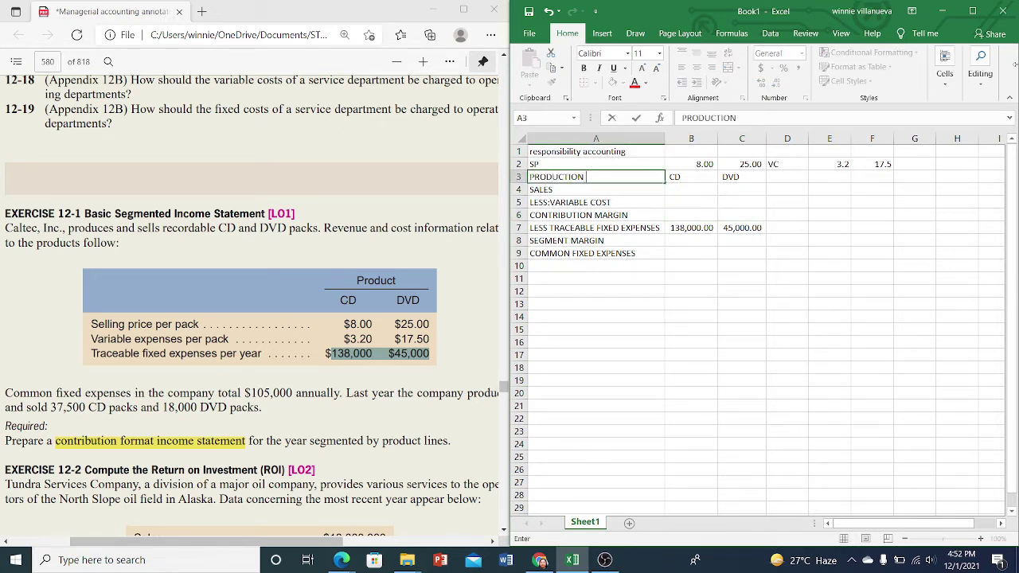
text( = SALES)
key(ctrl+Return)
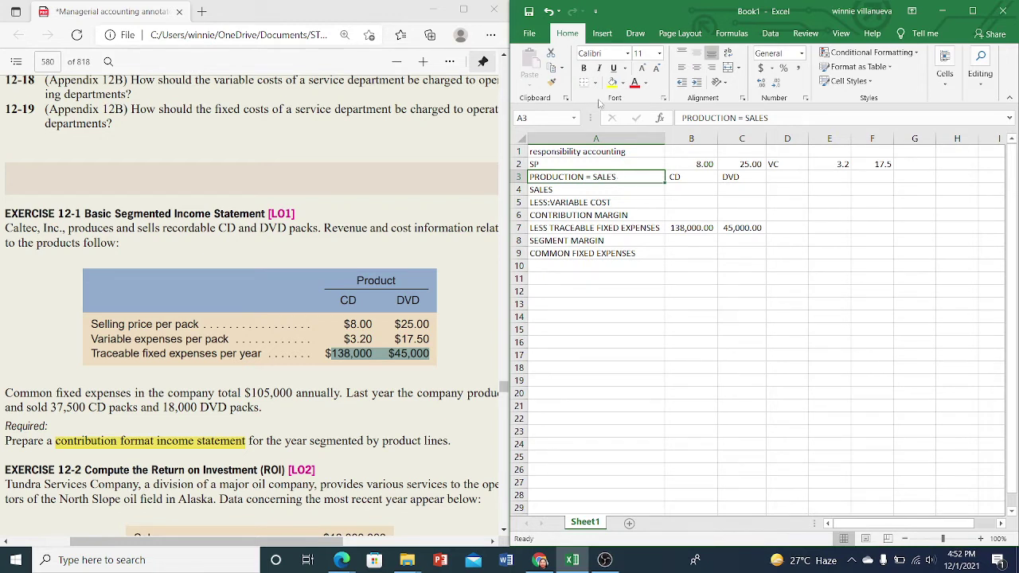
Format the PRODUCTION = SALES note in A3 with a yellow fill and bold red text.
click(630, 202)
click(613, 176)
click(613, 83)
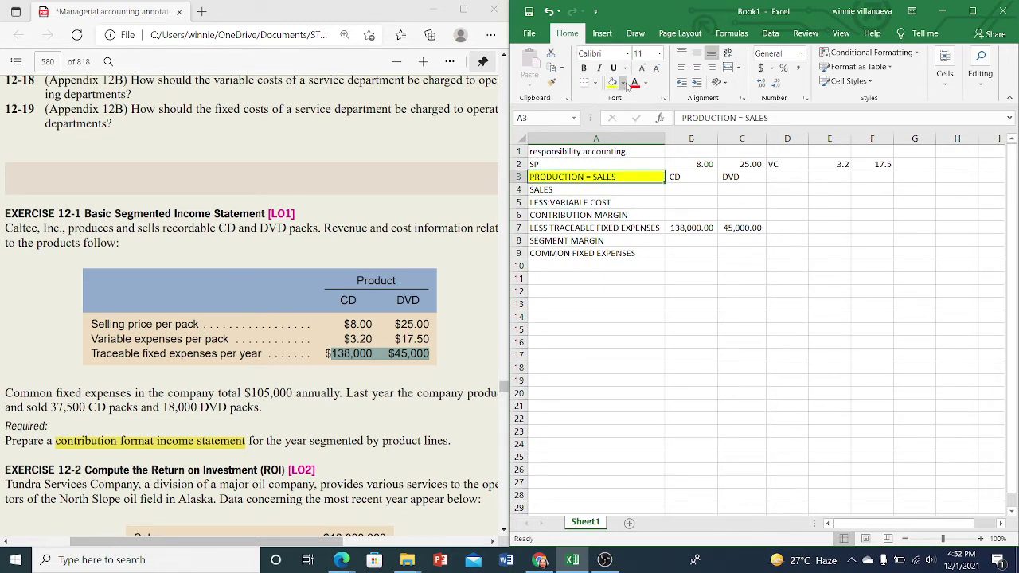
click(584, 70)
Enter the packs produced and sold in row 3: 37500 for CD in E3 and 18000 for DVD in F3.
click(704, 186)
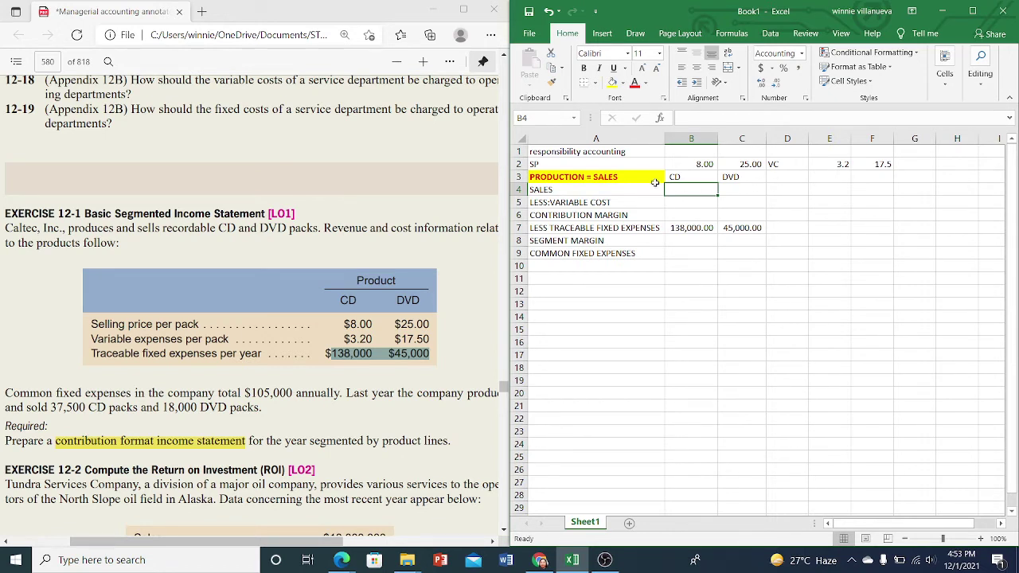
click(820, 189)
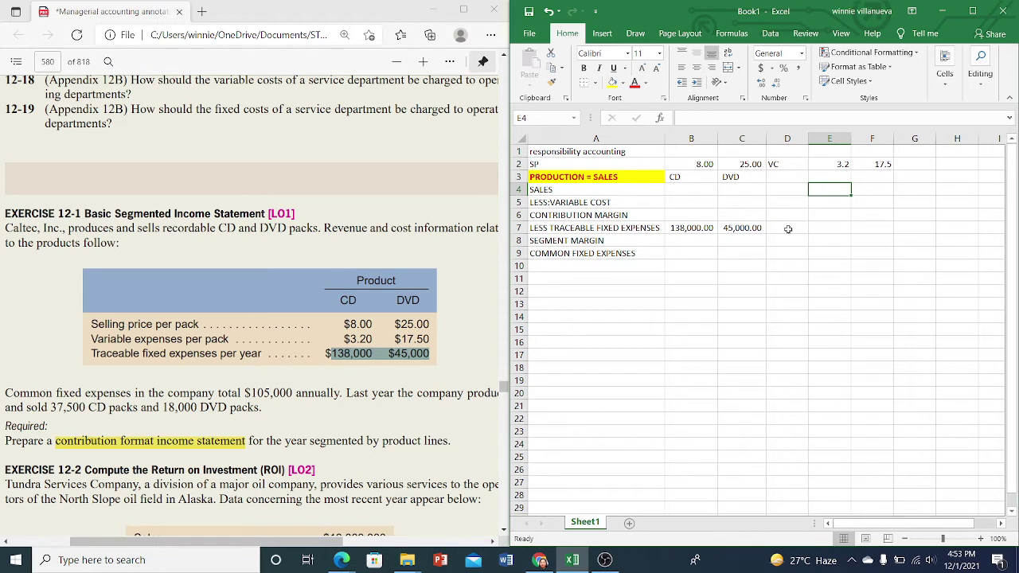
key(Up)
text(37000)
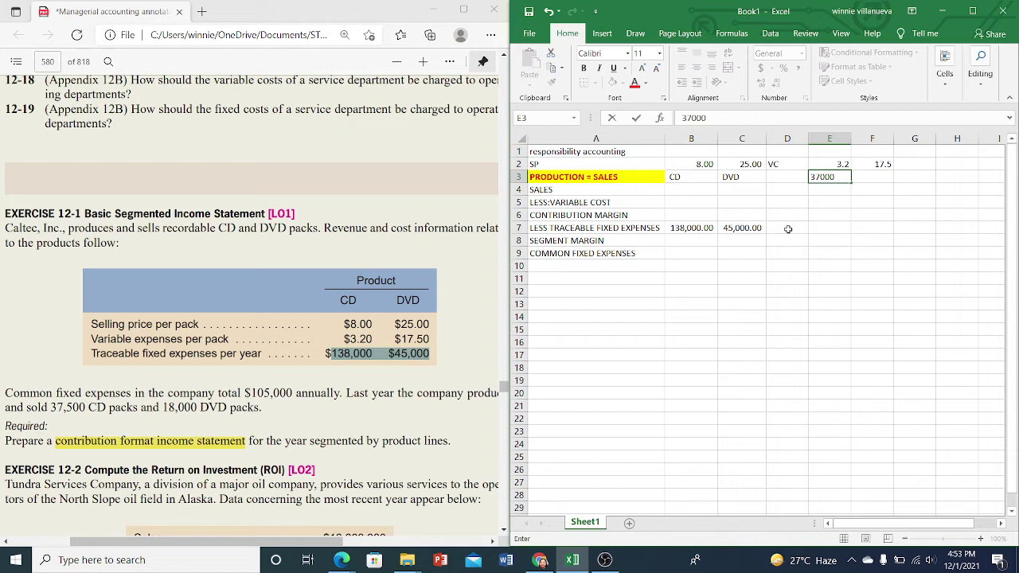
key(BackSpace)
key(BackSpace)
key(BackSpace)
text(500)
key(Tab)
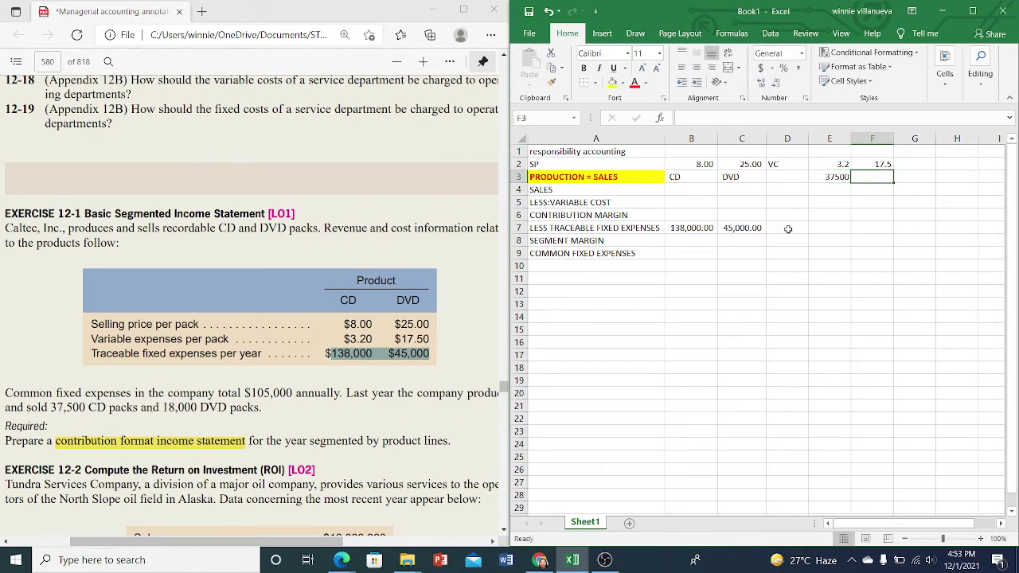
text(18000)
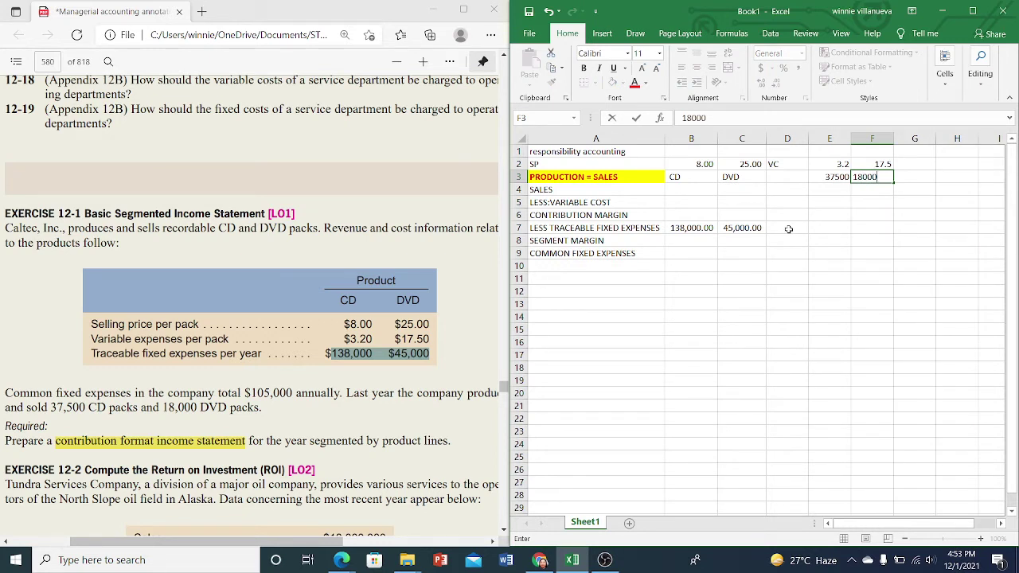
key(Return)
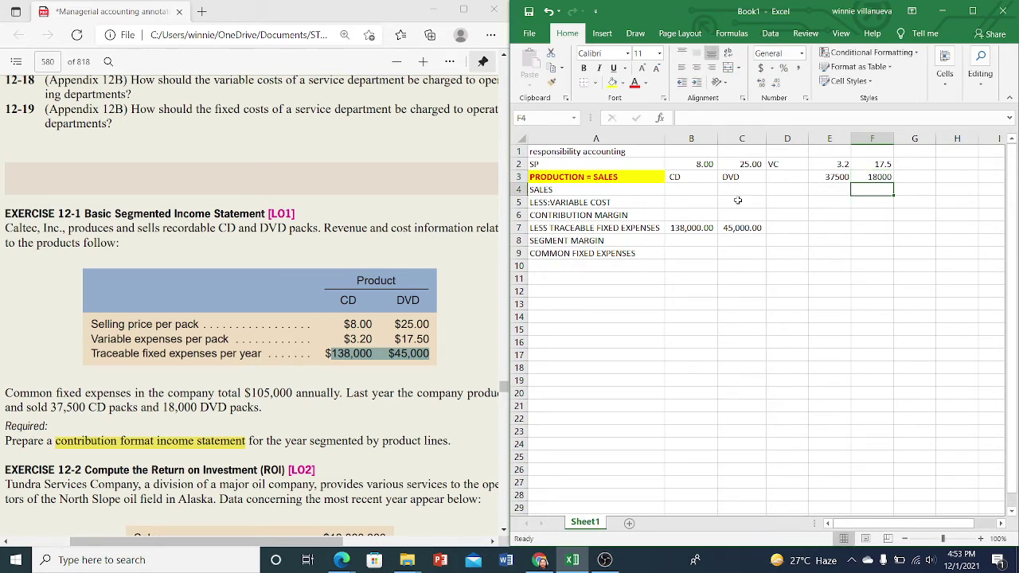
Calculate CD sales in B4 by multiplying the selling price by the packs sold with the formula +B2*E3.
click(692, 189)
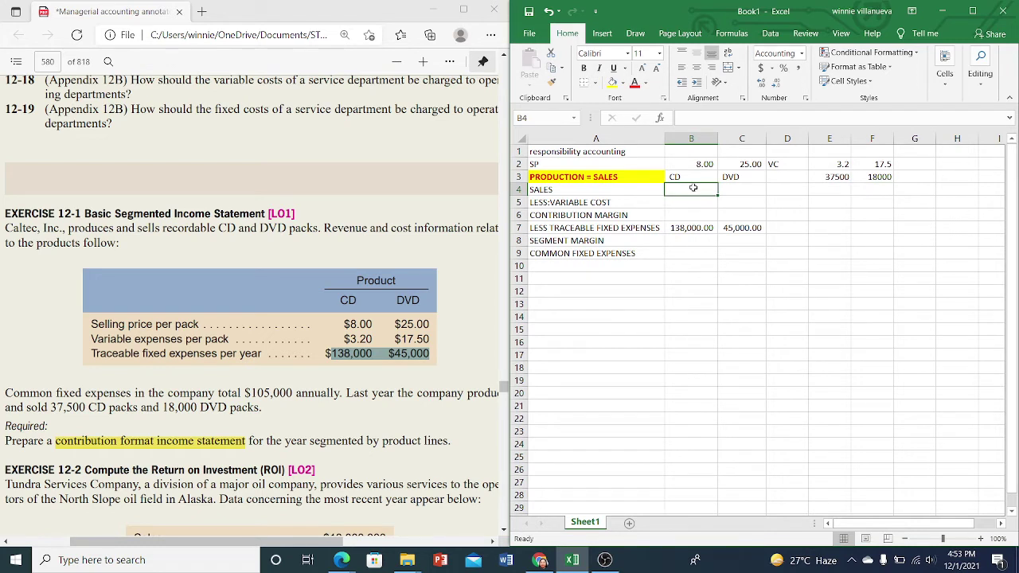
text(+)
key(Up)
key(Up)
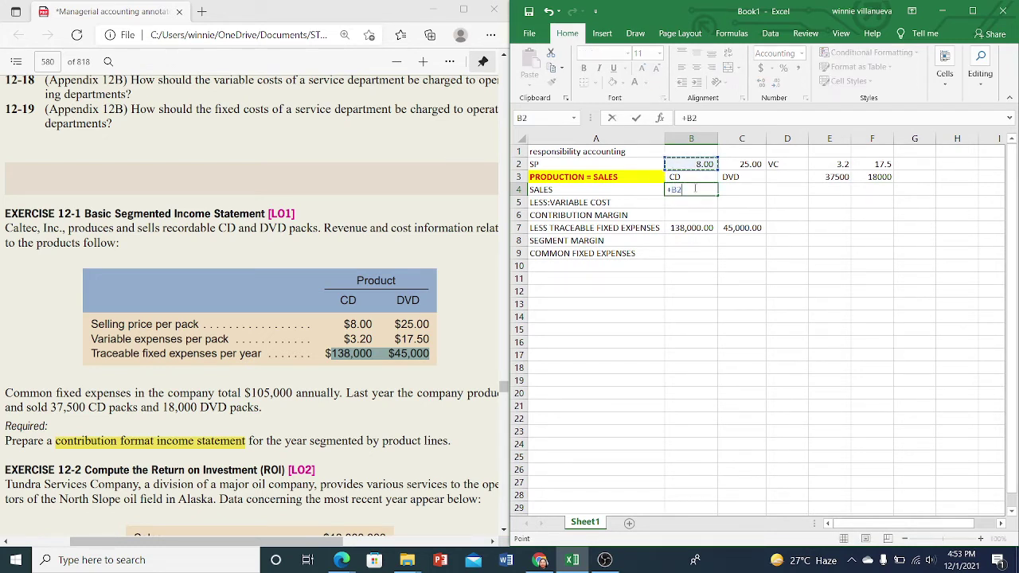
text(*)
key(Right)
key(Right)
key(Up)
key(Right)
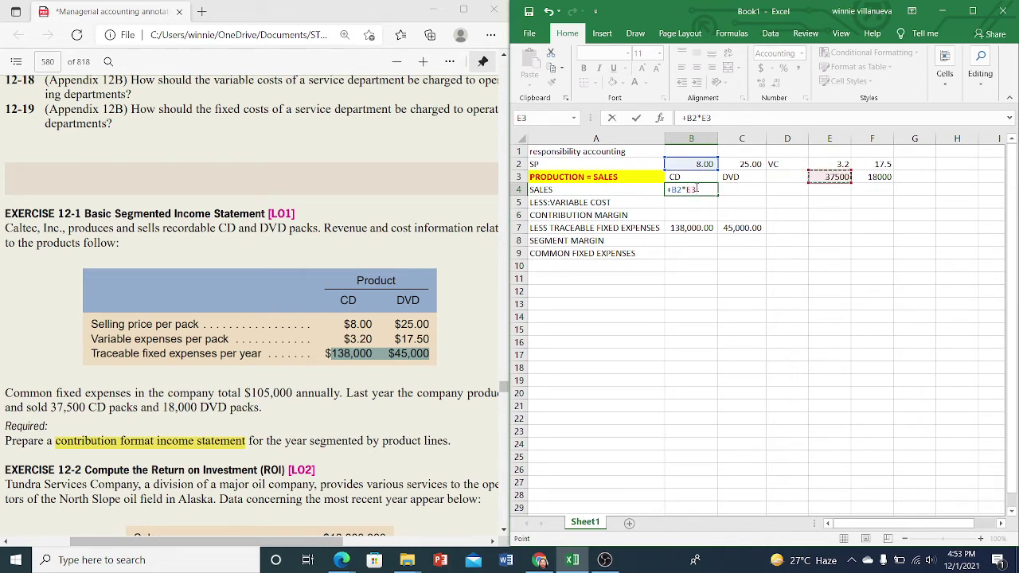
key(Return)
Try calculating DVD sales in C4 with the formula +C2+F3.
key(Up)
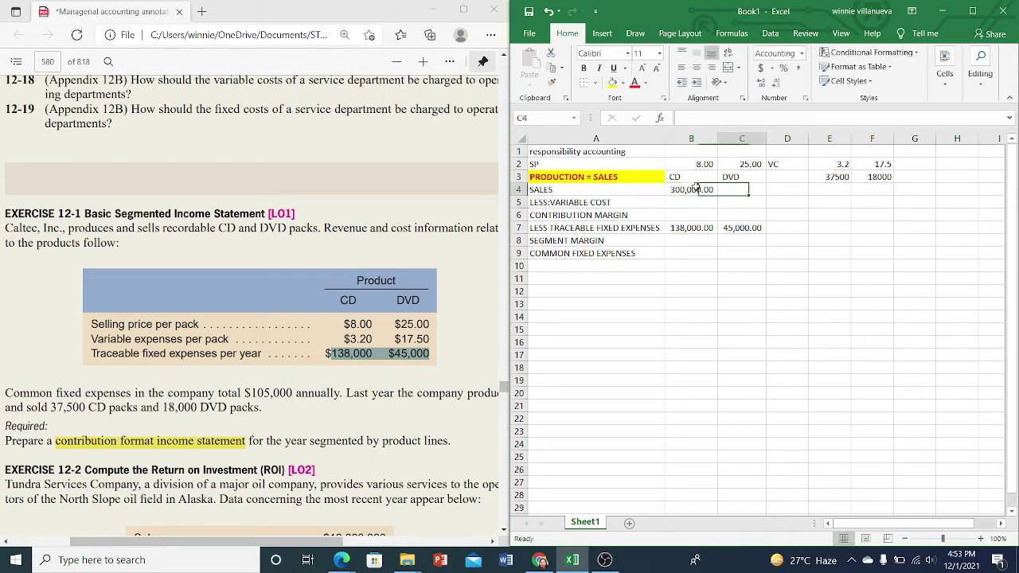
key(Right)
text(+)
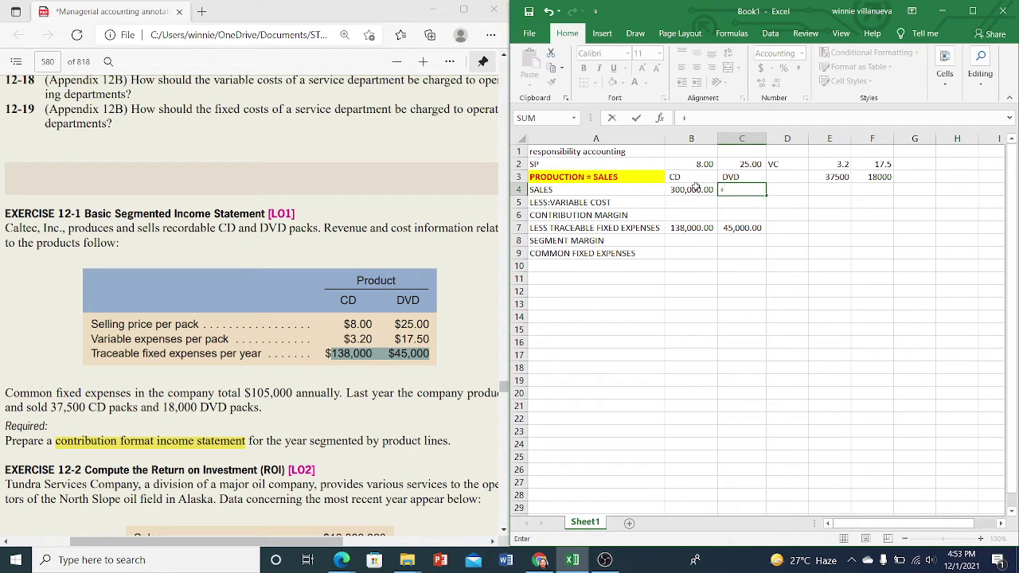
key(Up)
key(Up)
text(+)
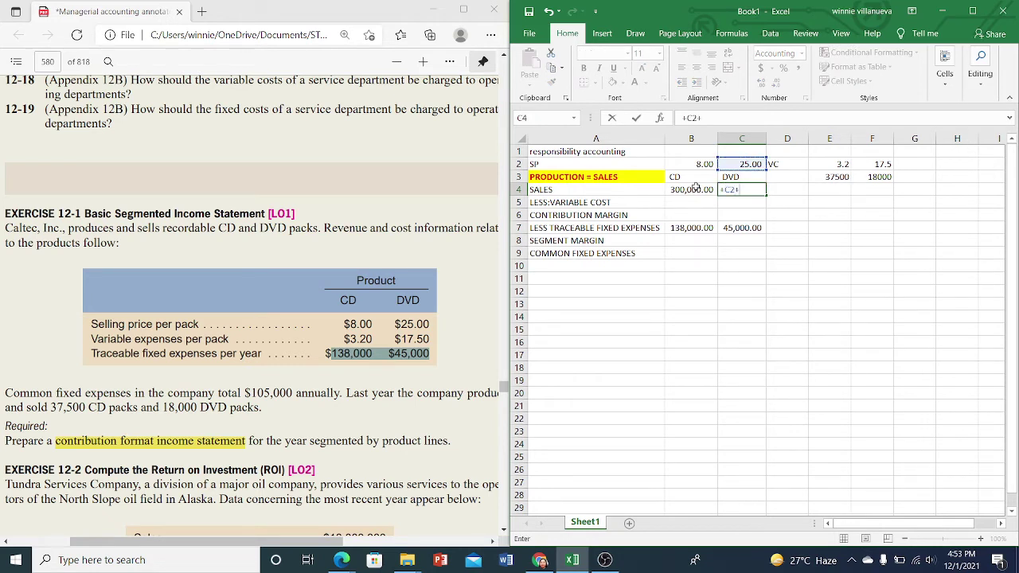
key(Right)
key(Right)
key(Right)
key(Up)
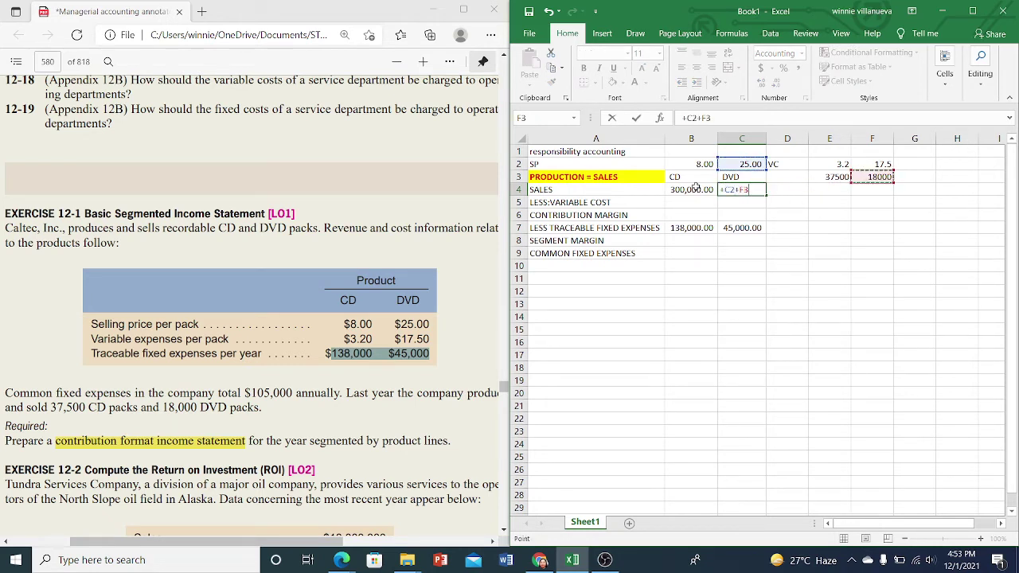
key(Return)
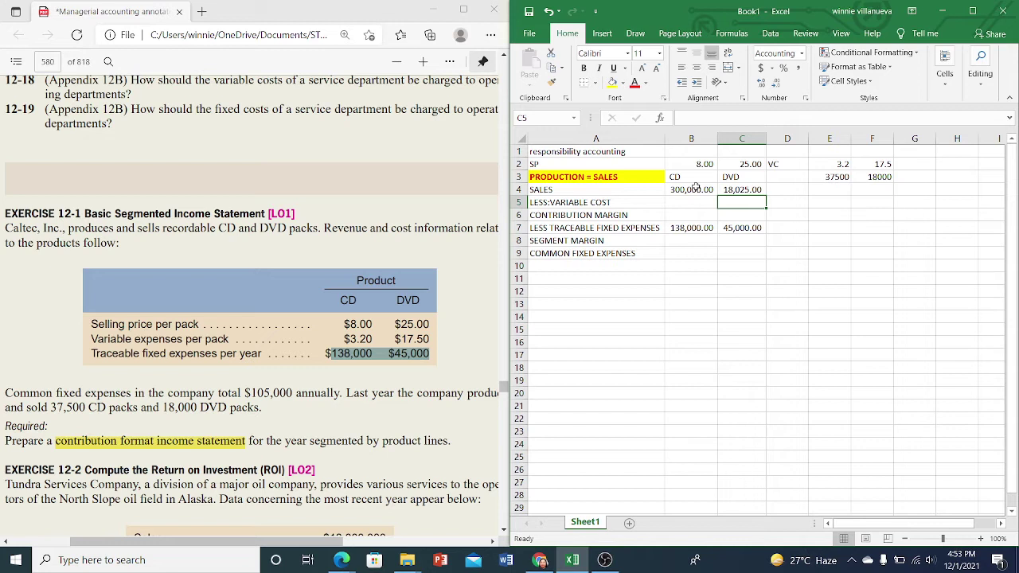
Try replacing the DVD sales formula in C4 with +F3*F2.
key(Up)
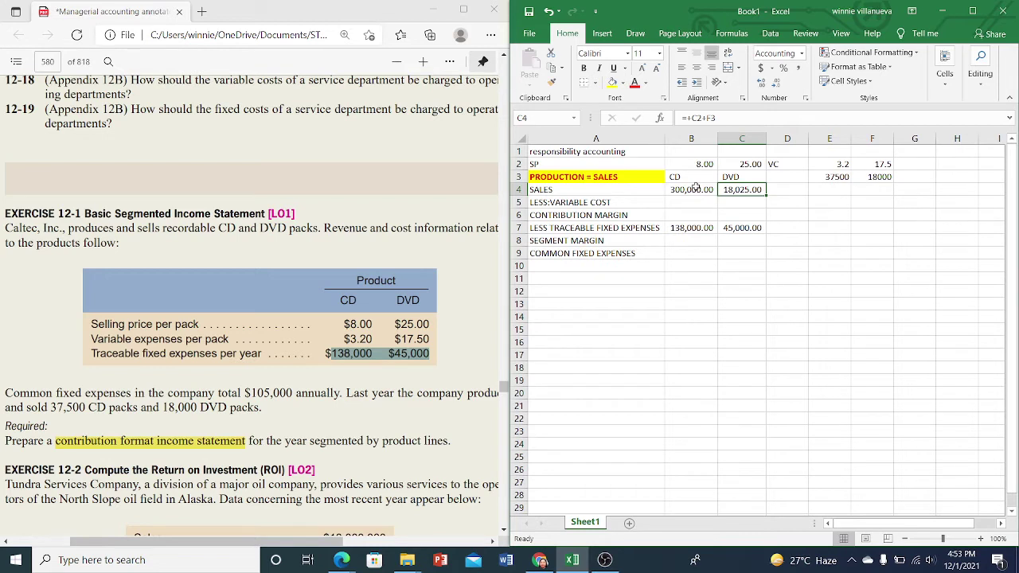
text(+)
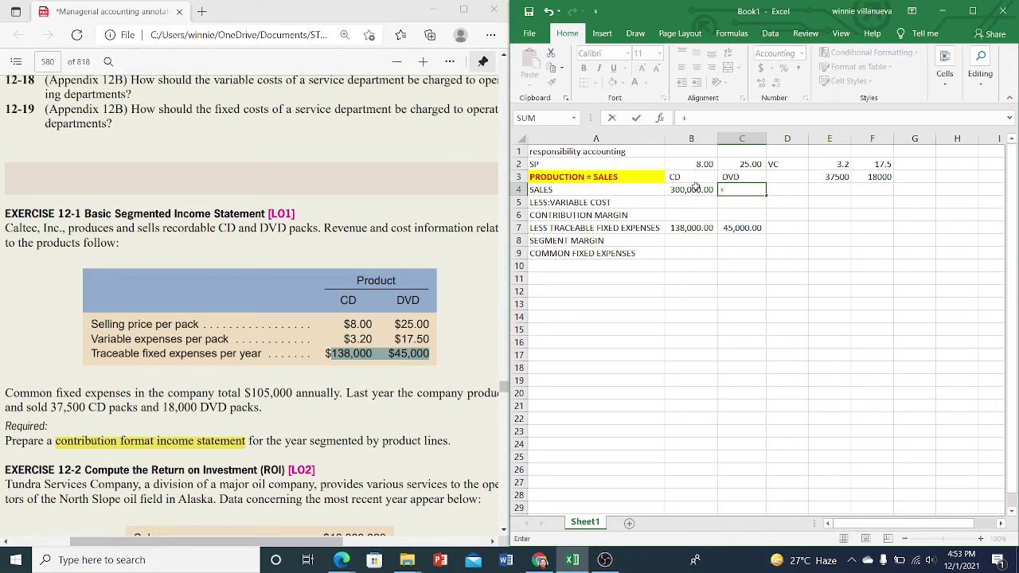
key(Right)
key(Right)
key(Right)
key(Up)
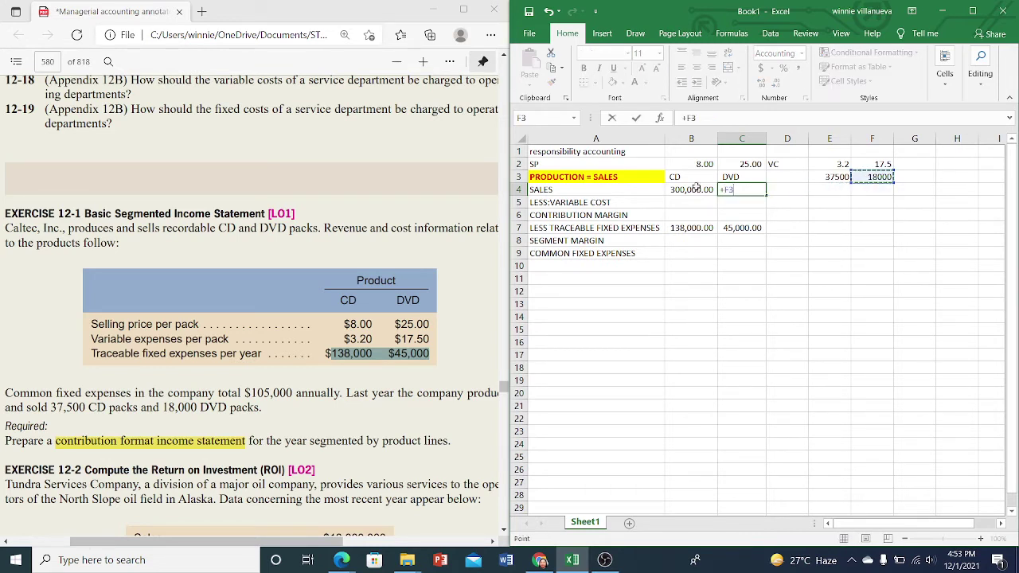
text(*)
key(Up)
key(Up)
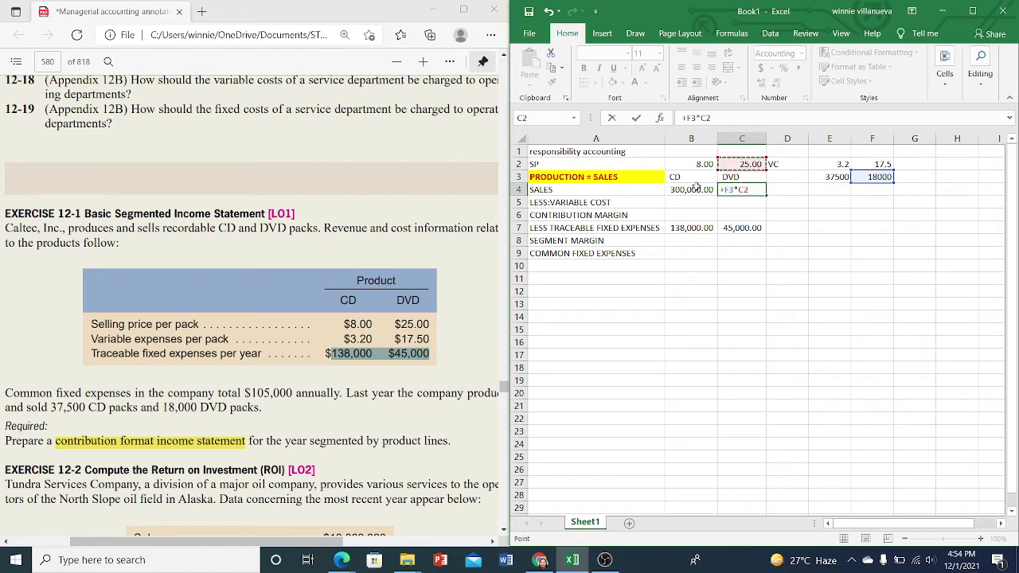
key(Right)
key(Right)
key(Right)
key(Return)
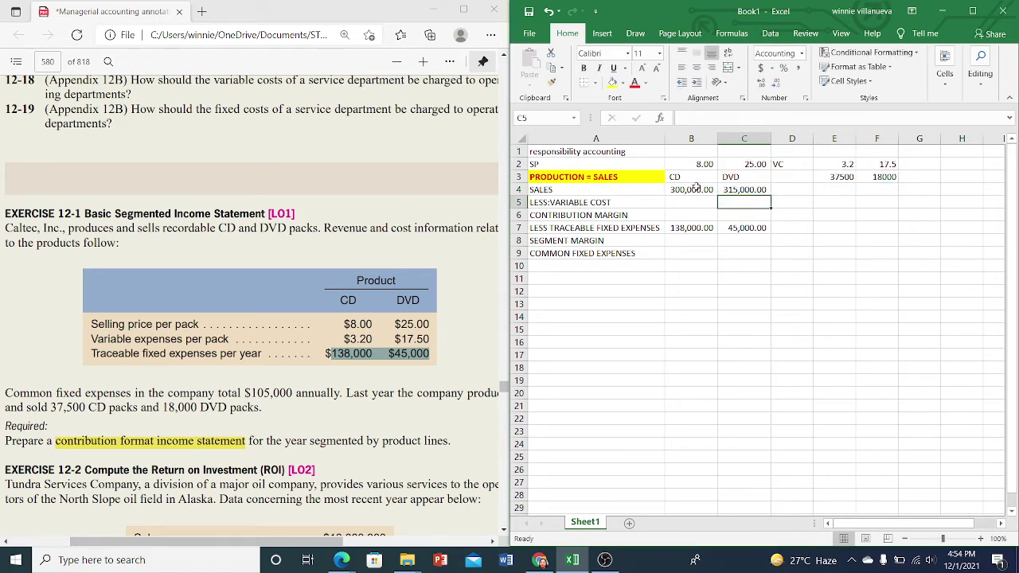
Check the sales formulas in B4 and C4, and correct DVD sales in C4 to the packs sold times the selling price, +F3*C2.
key(Up)
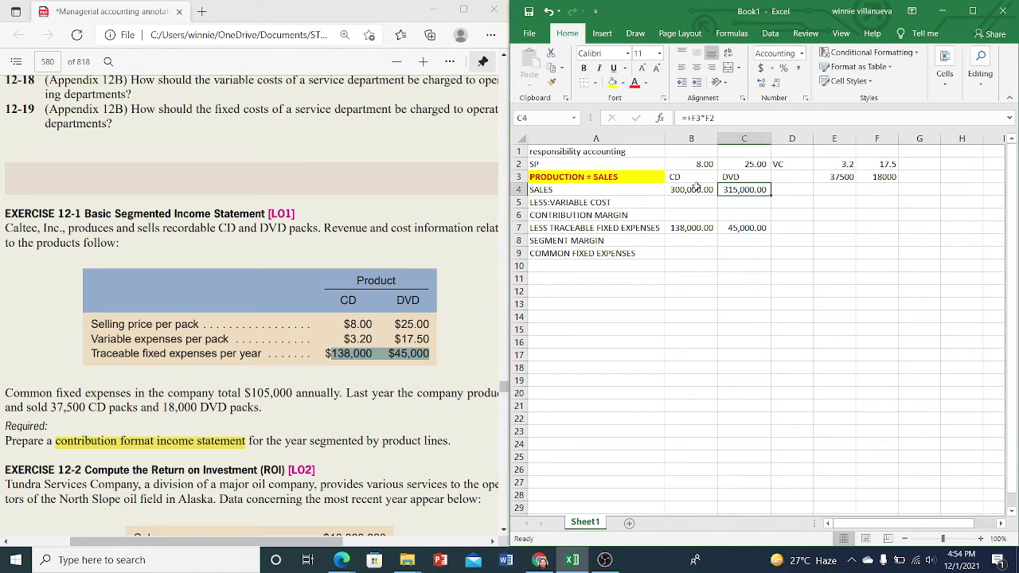
key(Left)
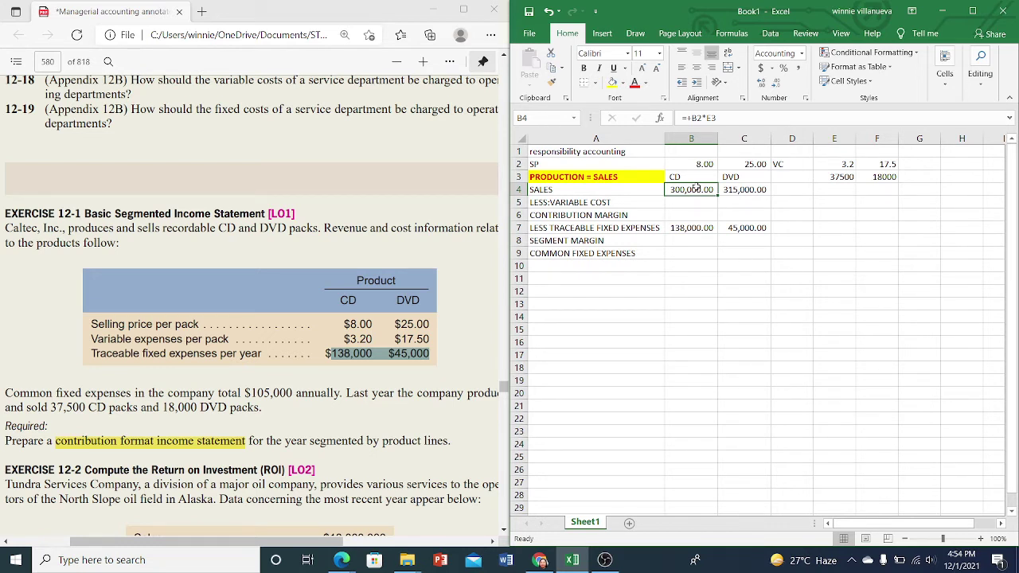
key(Right)
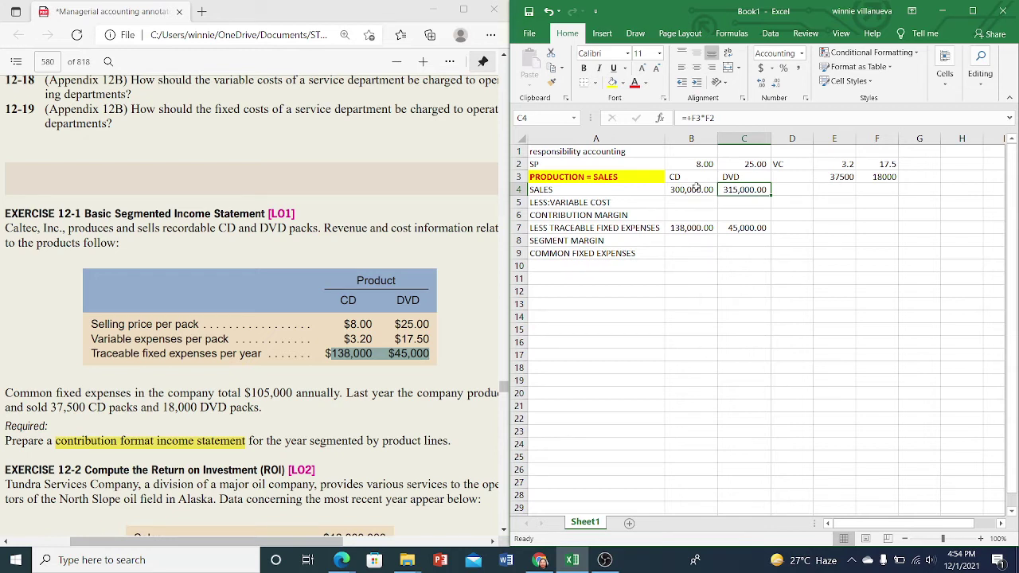
text(+)
key(Right)
key(Right)
key(Right)
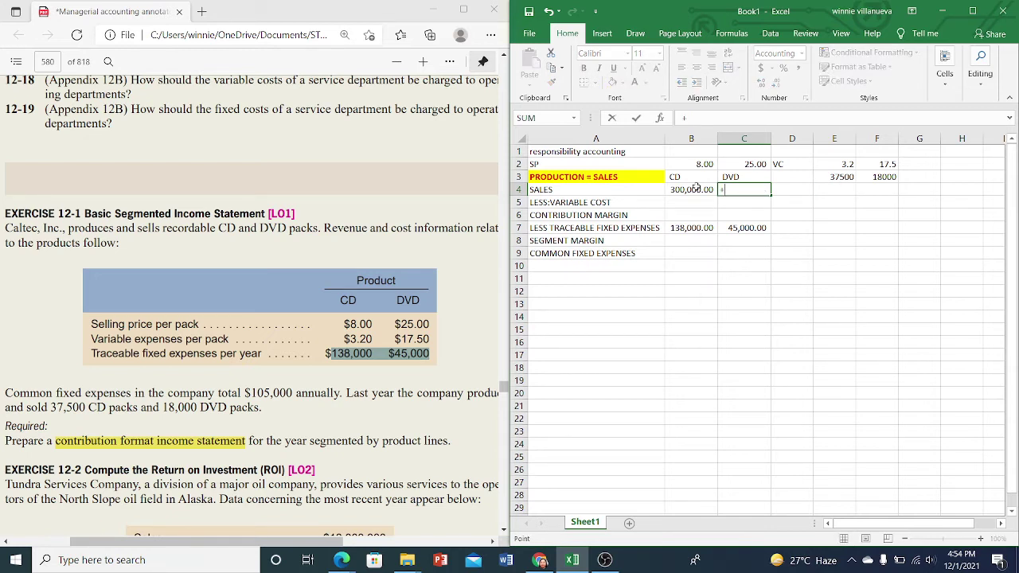
key(Up)
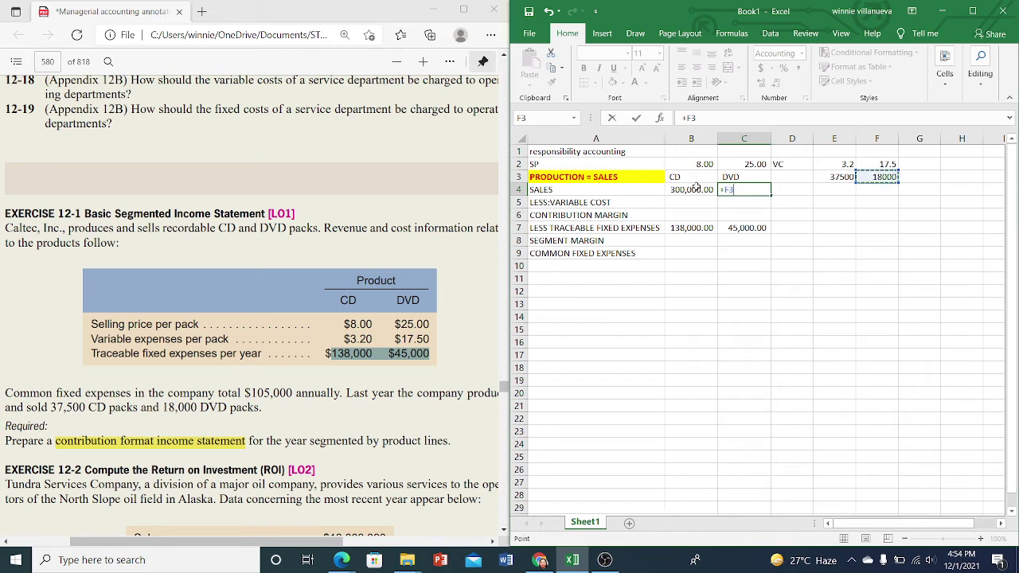
text(*)
key(Up)
key(Up)
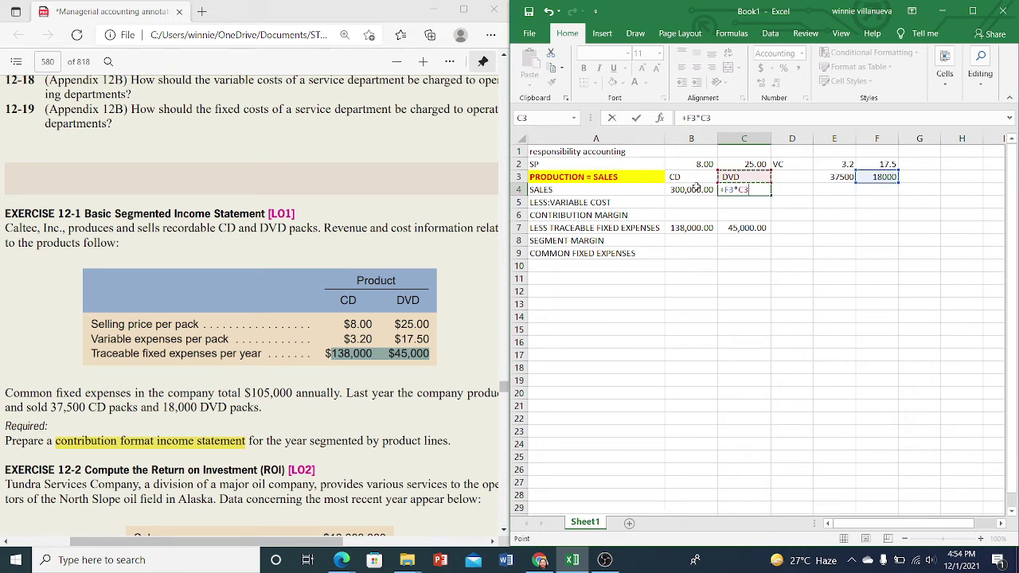
key(Return)
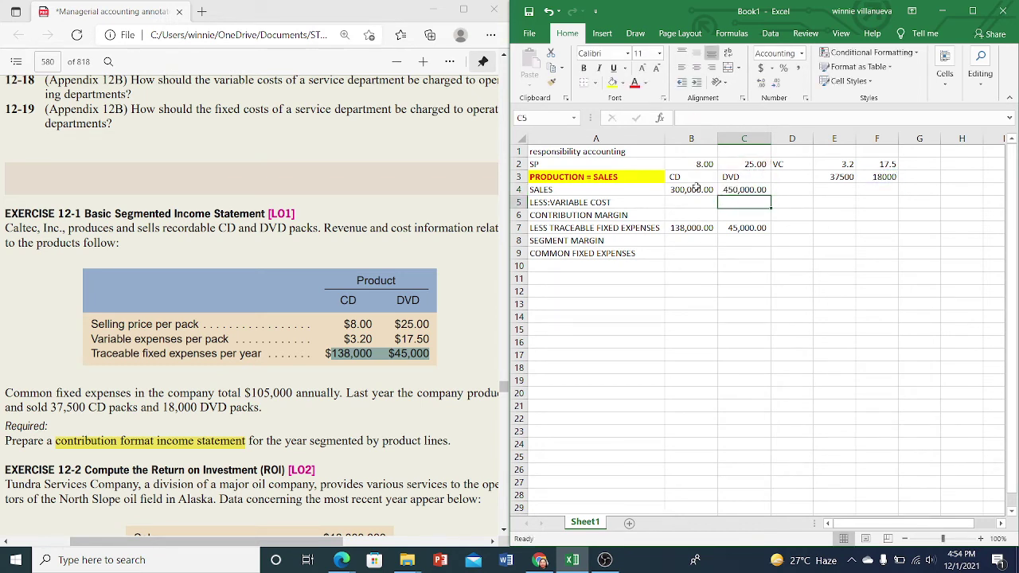
Calculate the CD variable cost in B5 by multiplying the packs sold in E3 by the unit variable cost in E2.
key(Up)
key(Left)
key(Down)
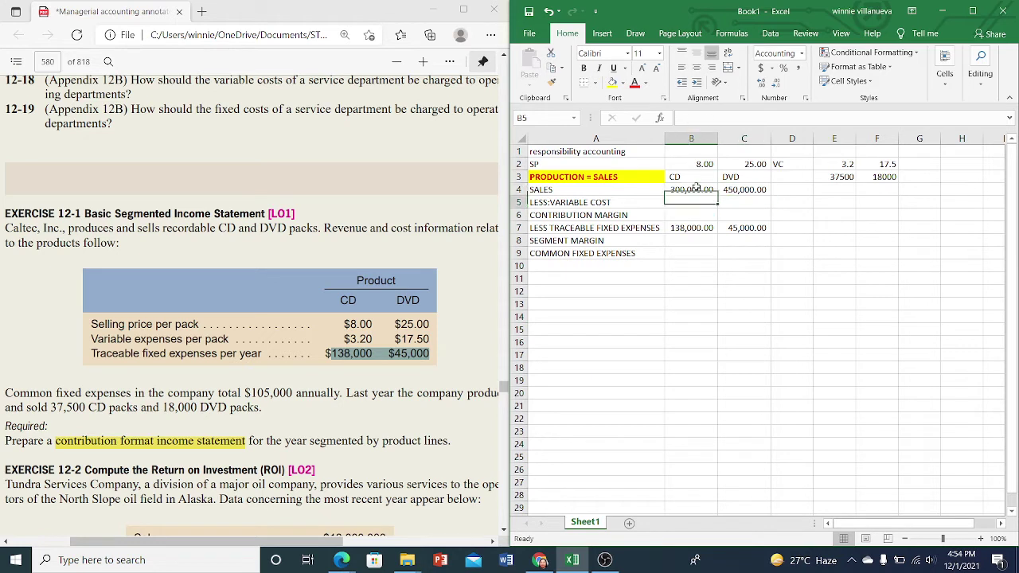
text(+)
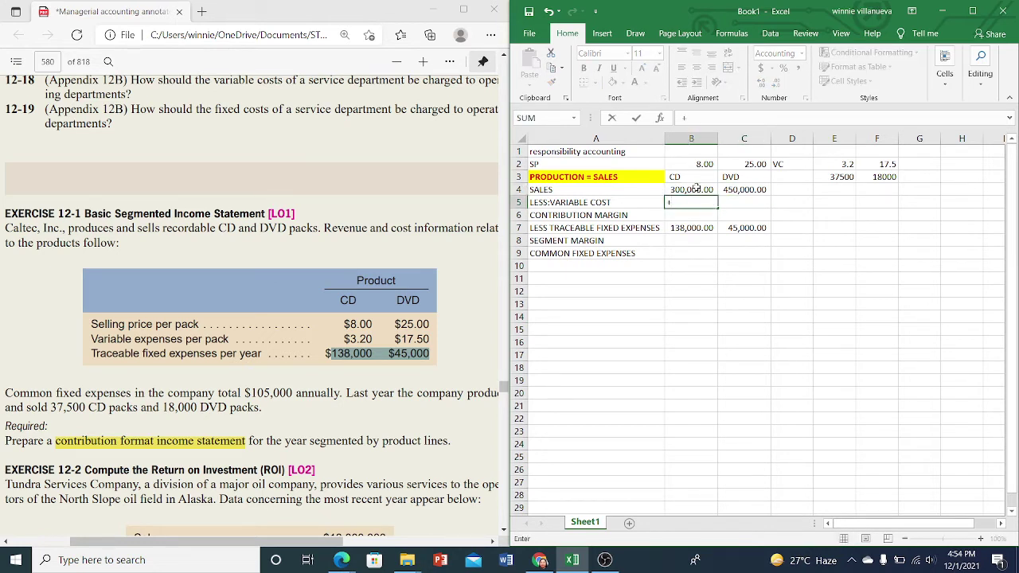
key(Up)
key(Right)
key(Right)
key(Right)
key(Up)
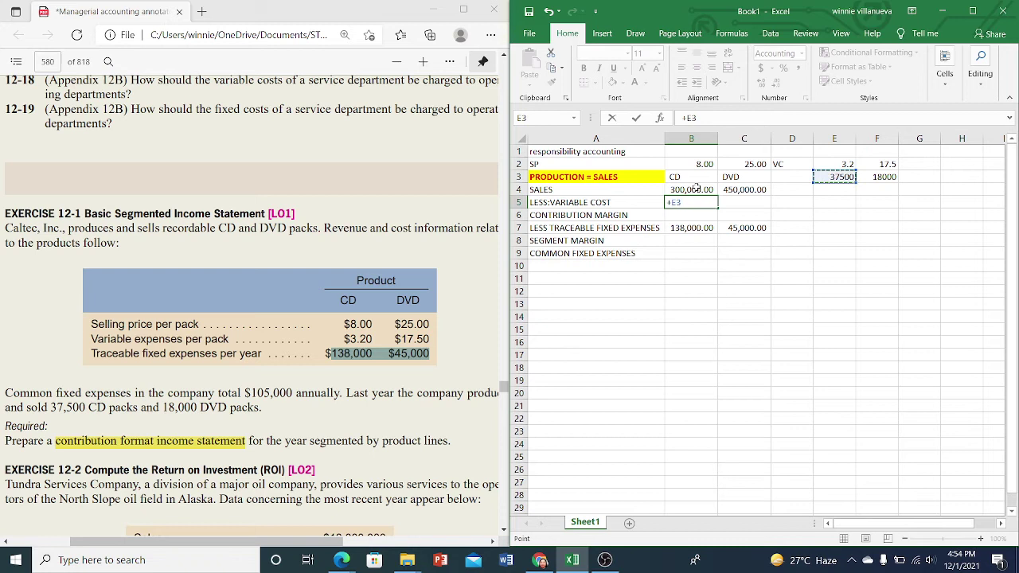
text(*)
key(Up)
key(Up)
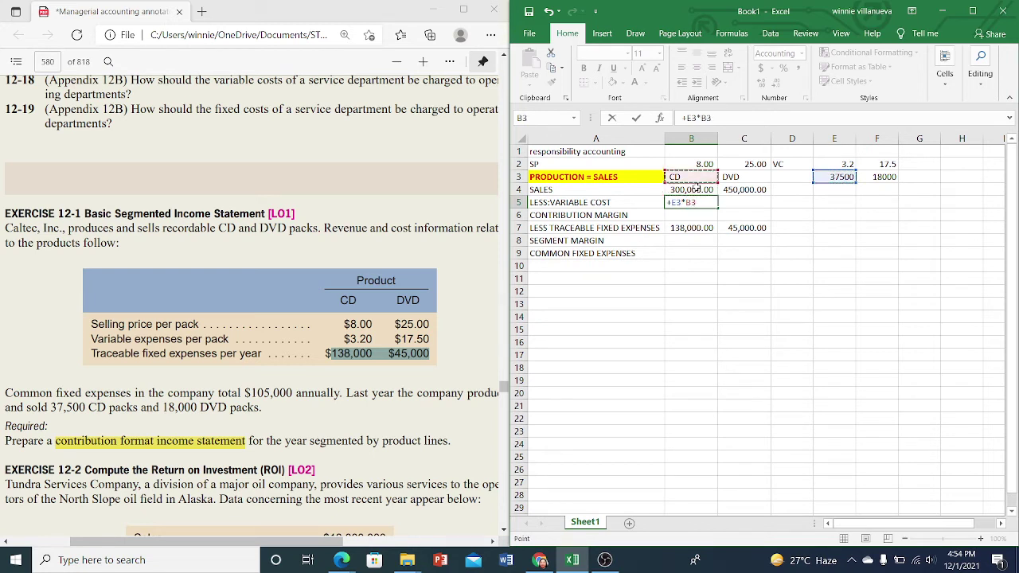
key(Up)
key(Right)
key(Right)
key(Right)
key(Return)
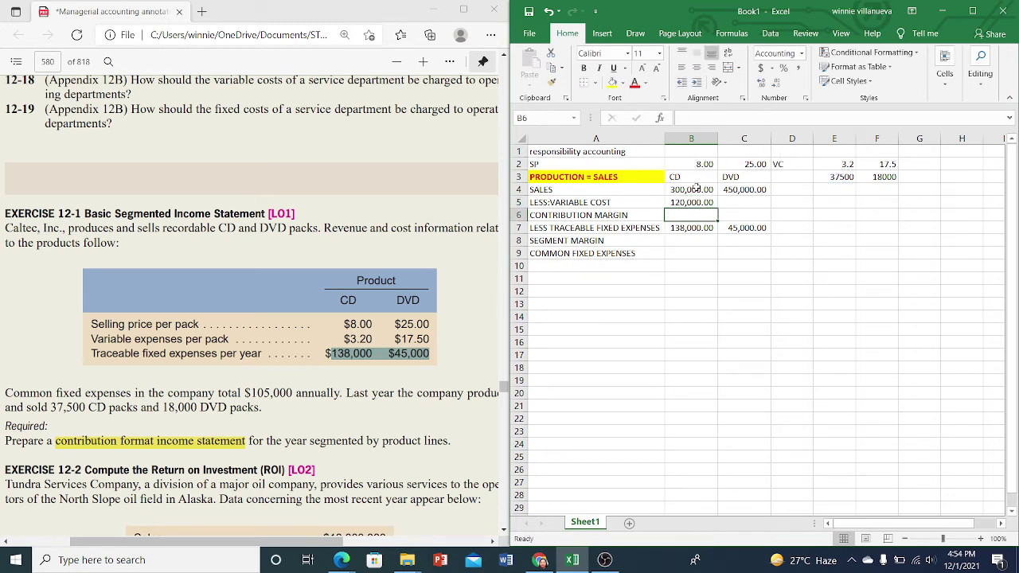
Calculate the DVD variable cost in C5 by multiplying the packs sold in F3 by the unit variable cost in F2.
key(Right)
key(Right)
key(Right)
key(Up)
key(Up)
key(Up)
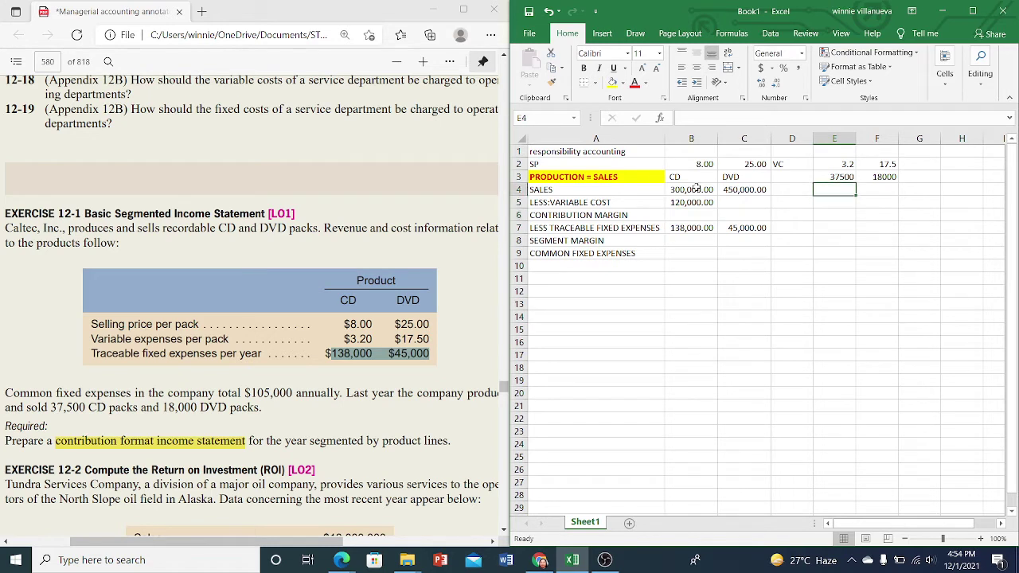
key(Down)
key(Left)
key(Left)
key(Down)
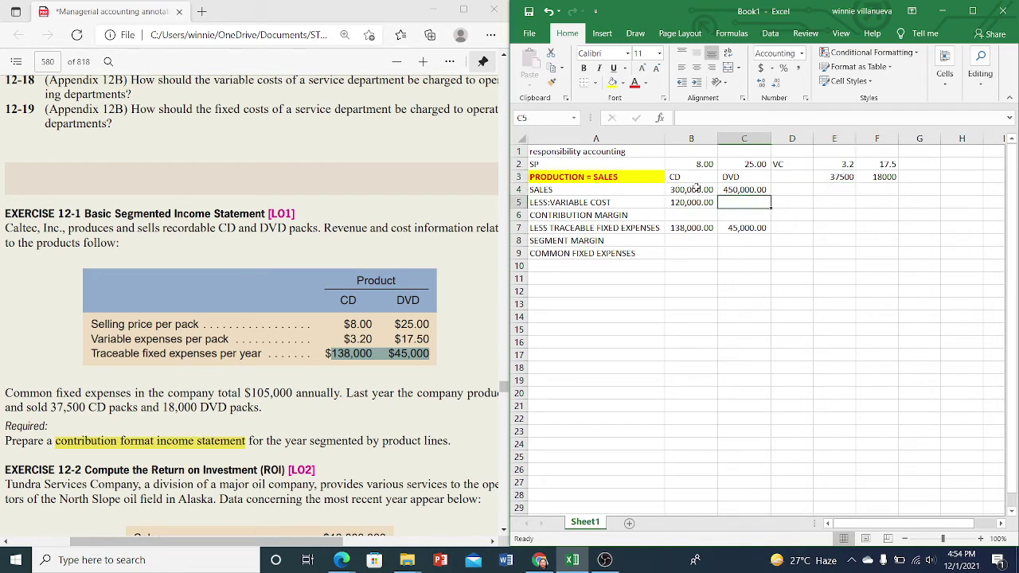
text(+)
key(Right)
key(Right)
key(Right)
key(Up)
key(Up)
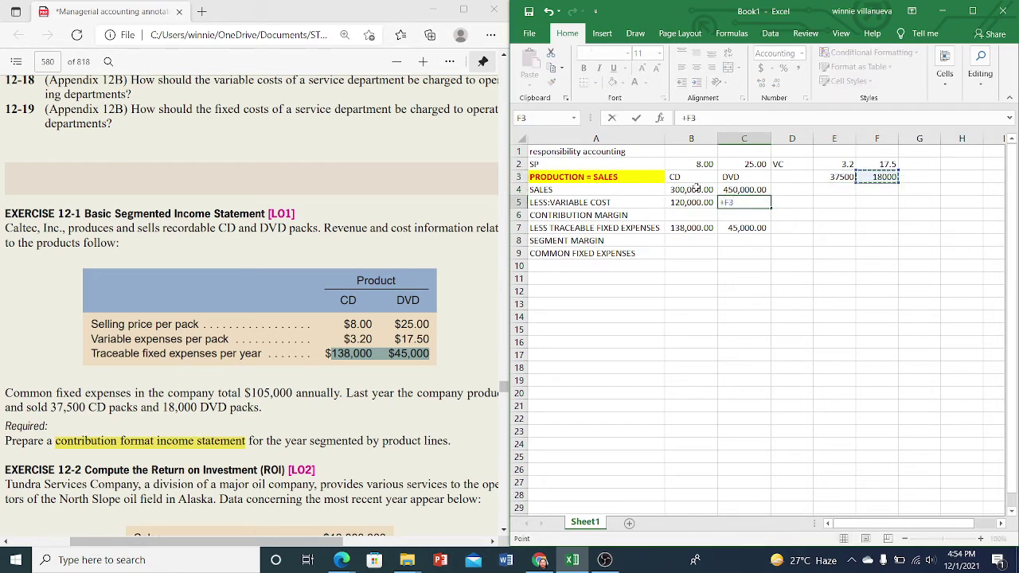
text(*)
key(Up)
key(Up)
key(Up)
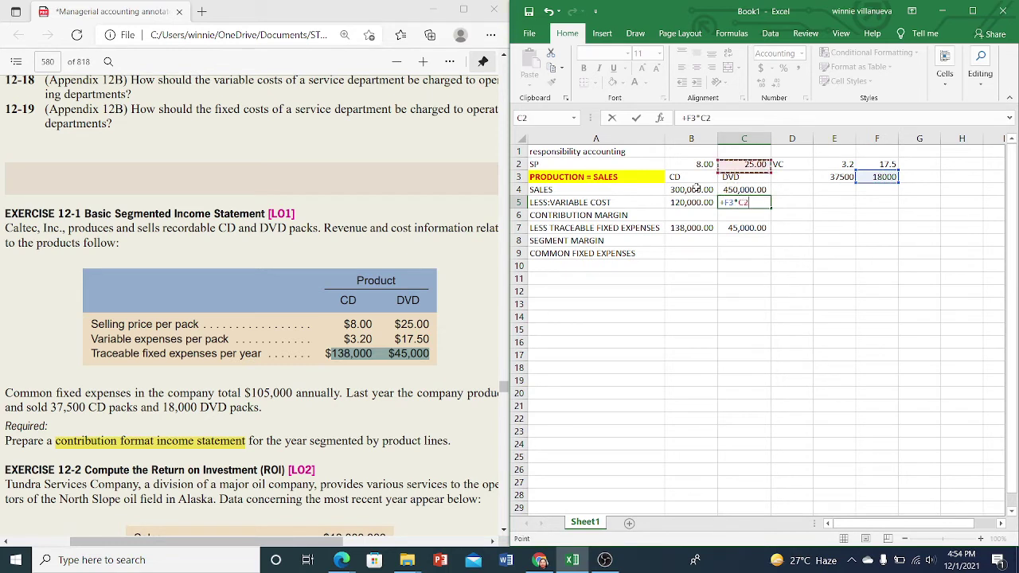
key(Right)
key(Right)
key(Return)
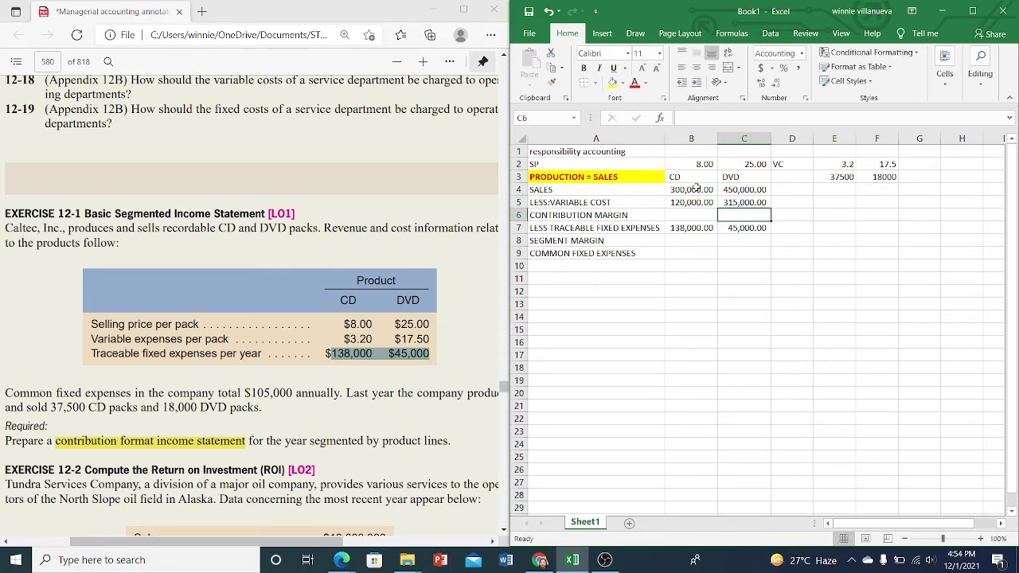
Calculate the CD contribution margin in B6 as sales minus variable cost with +B4-B5.
key(Left)
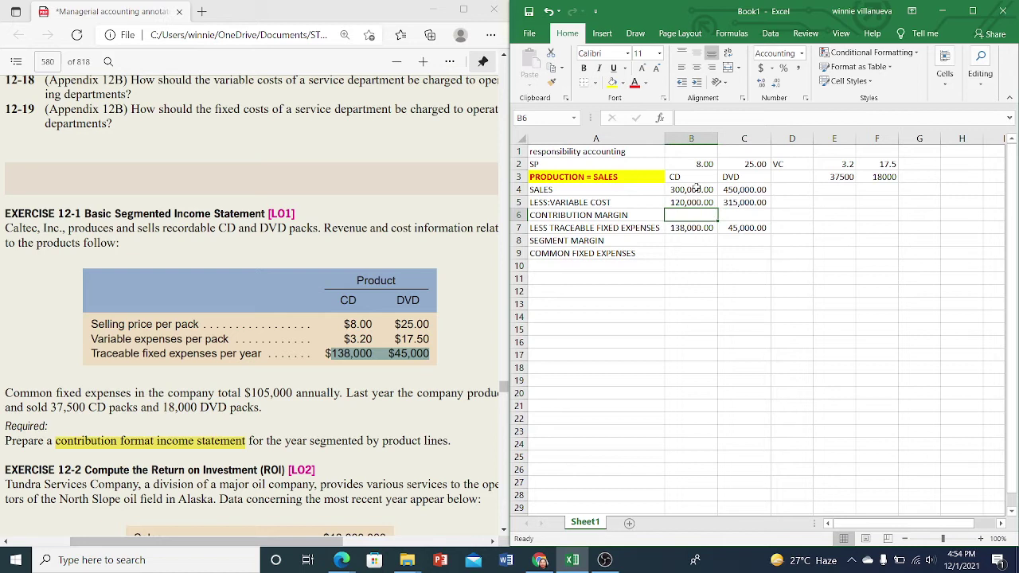
text(+)
key(Up)
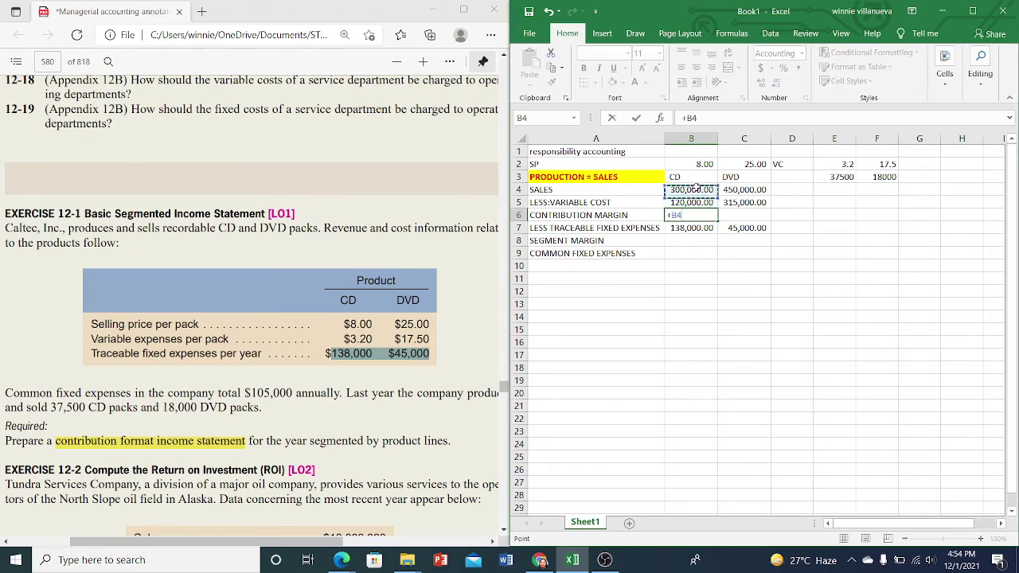
key(Up)
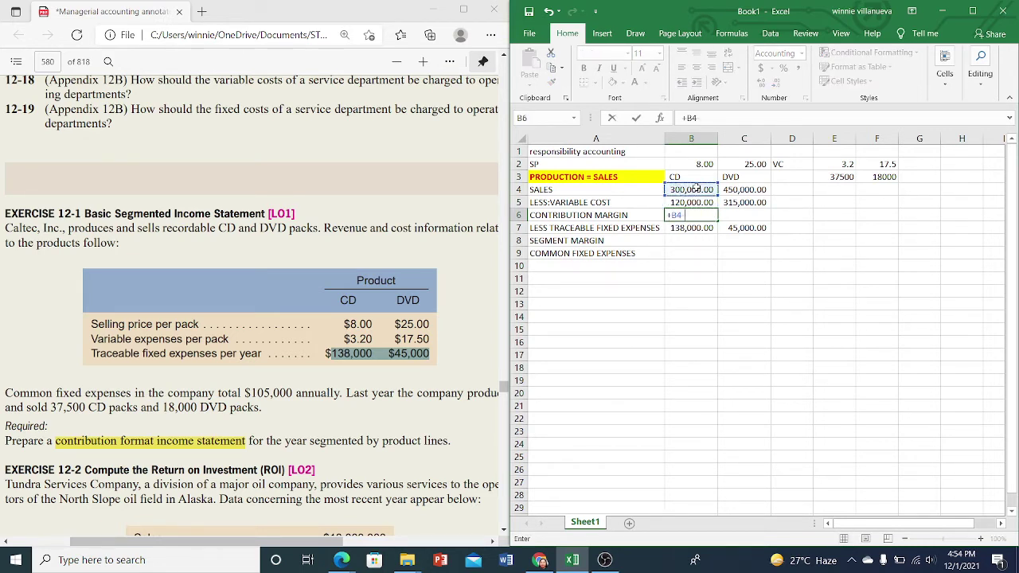
text(-B5)
key(Up)
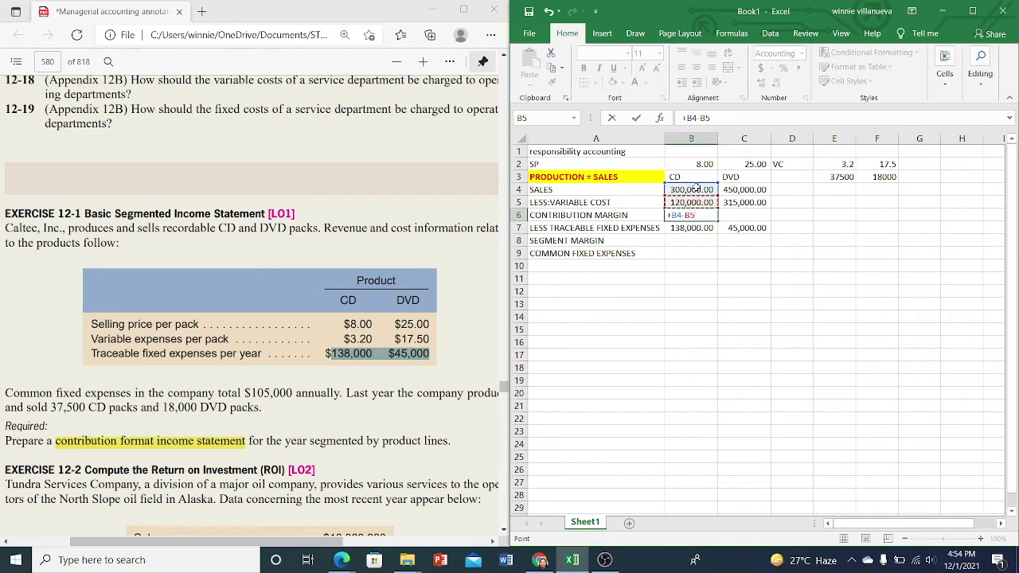
key(Return)
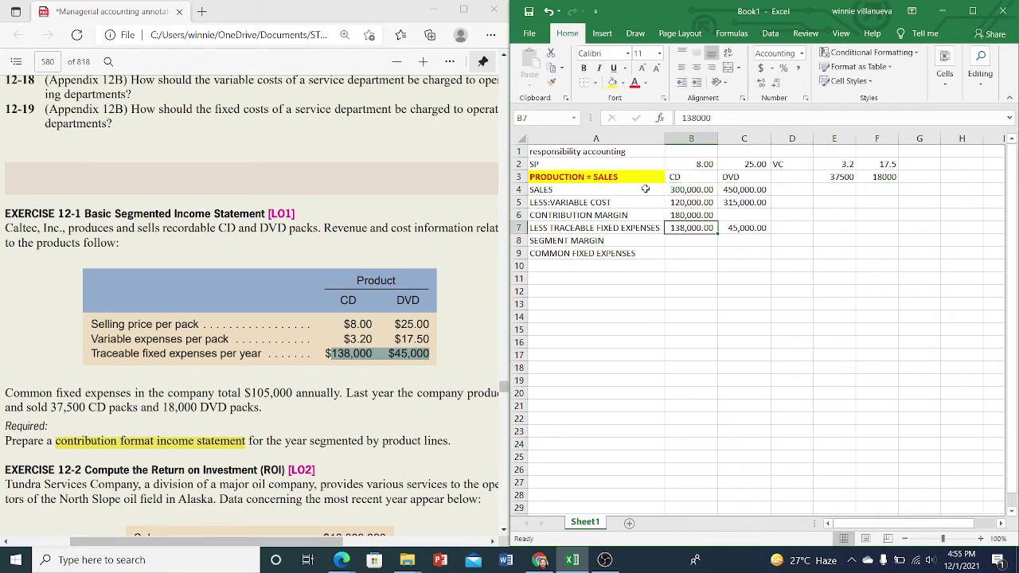
Copy the CD contribution margin formula from B6 into C6 for the DVD line.
click(677, 216)
key(ctrl+c)
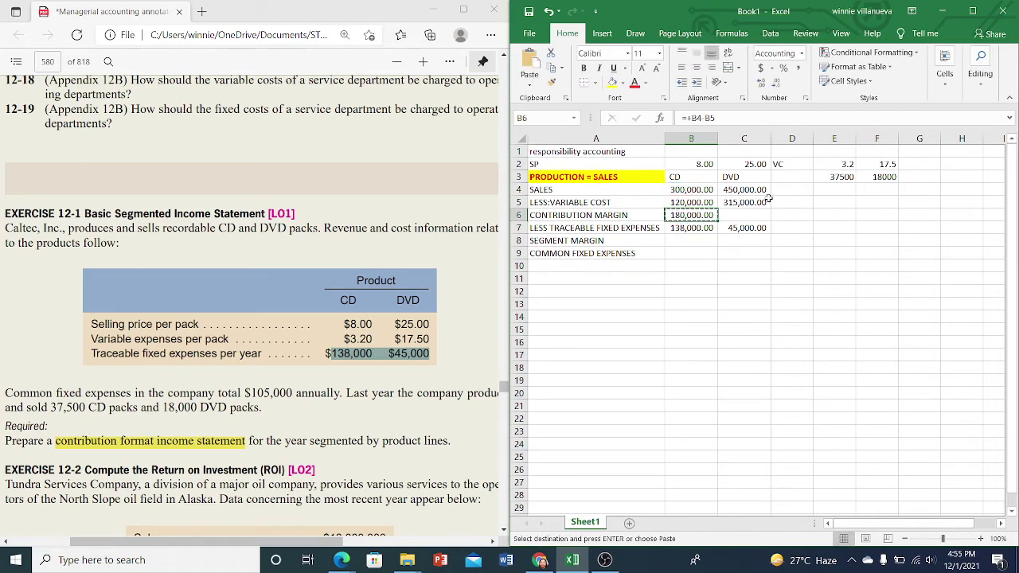
click(744, 215)
key(ctrl+v)
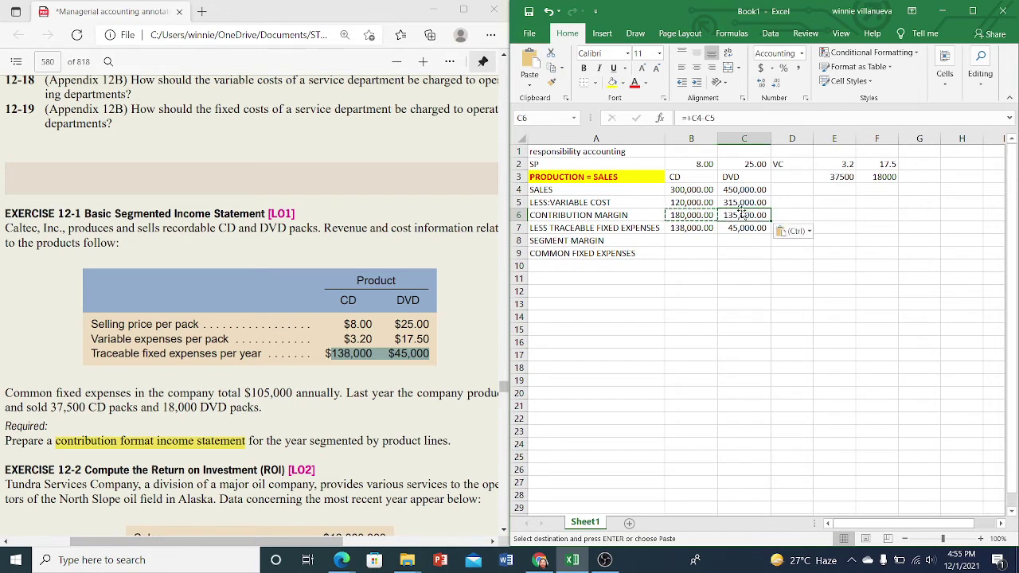
key(Escape)
Format the contribution margin amounts in B6:C6 as bold red text at font size 14.
drag(692, 214, 720, 216)
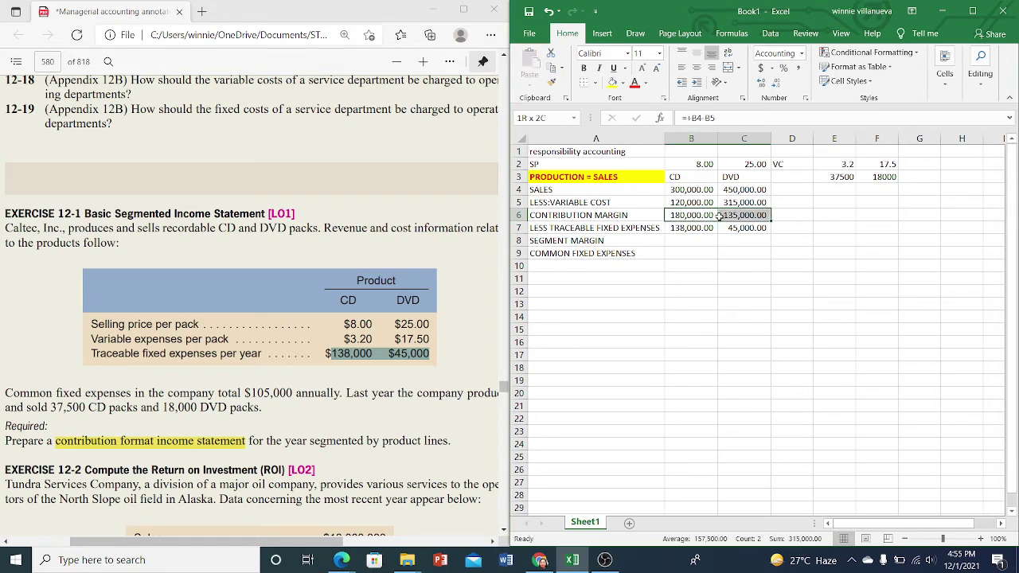
click(642, 68)
click(642, 69)
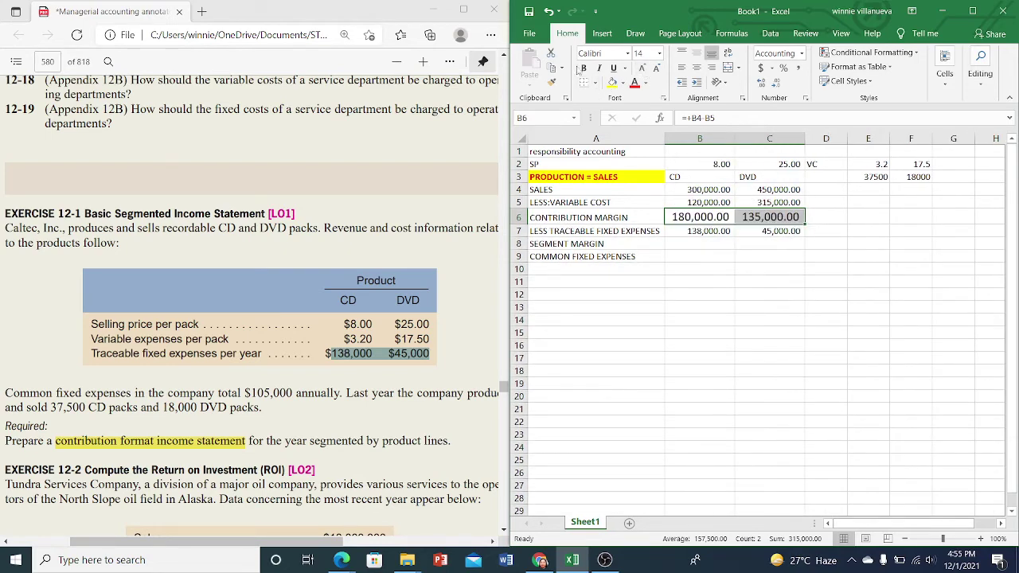
click(626, 84)
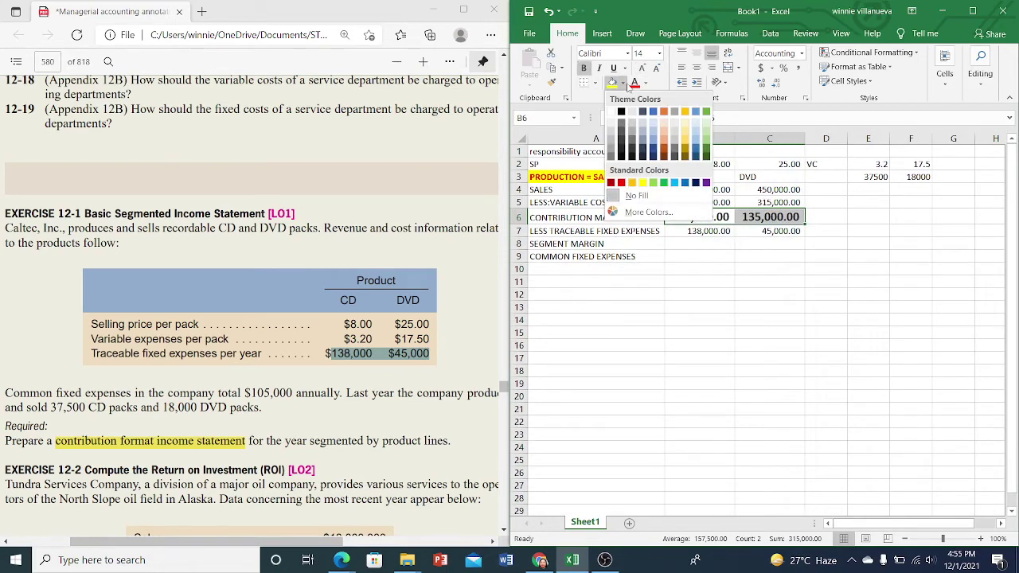
click(634, 83)
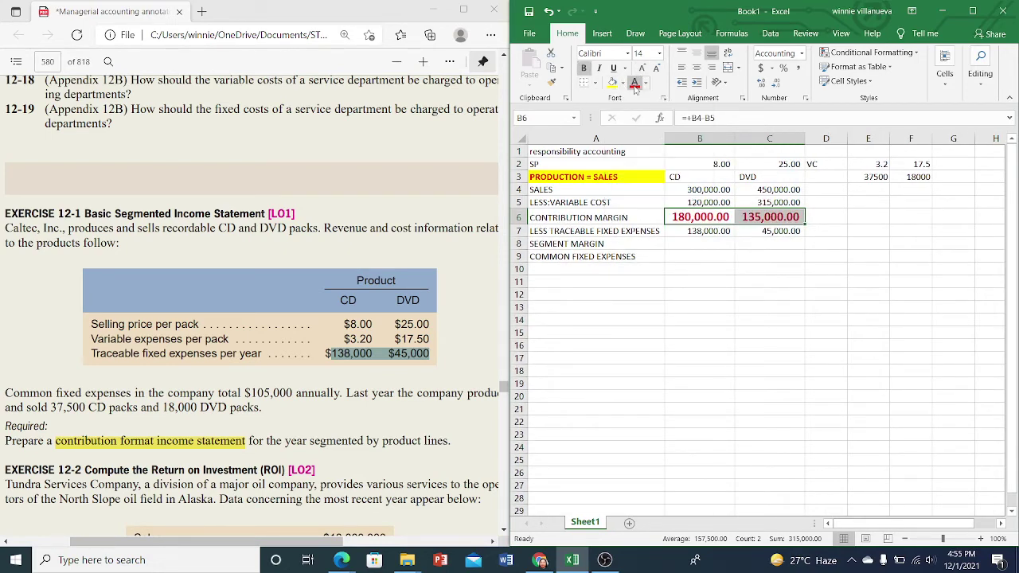
Calculate the CD segment margin in B8 as contribution margin minus traceable fixed expenses with +B6-B7.
click(690, 243)
text(+)
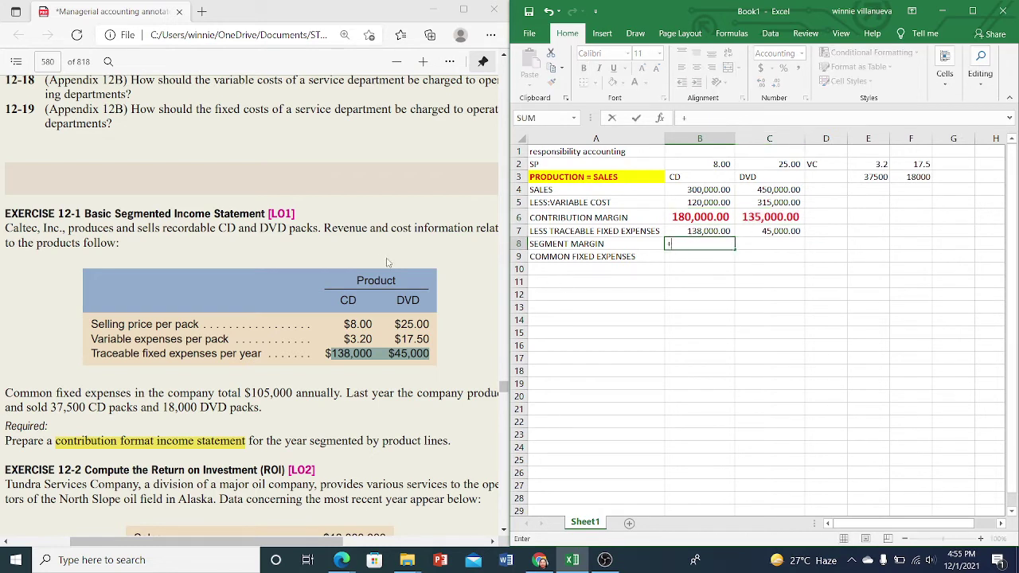
key(Up)
key(Up)
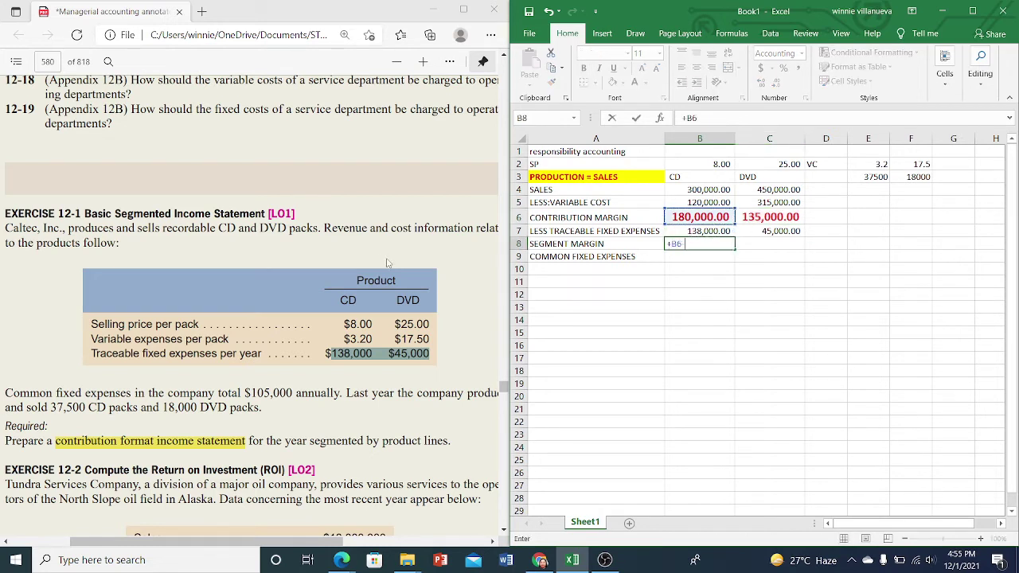
text(-)
key(Up)
key(Return)
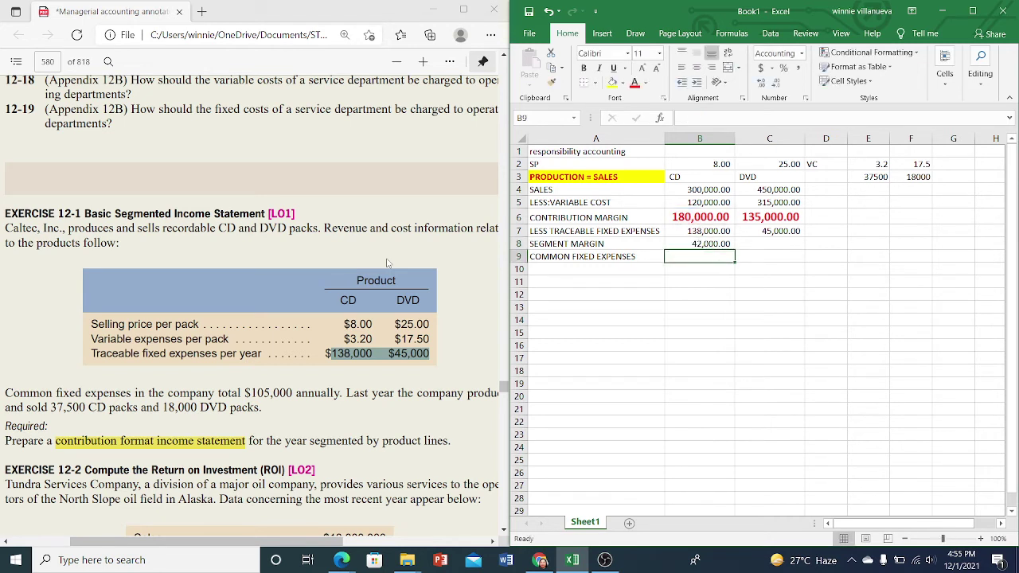
Calculate the DVD segment margin in C8 as contribution margin minus traceable fixed expenses with +C6-C7.
key(Up)
key(Right)
text(+)
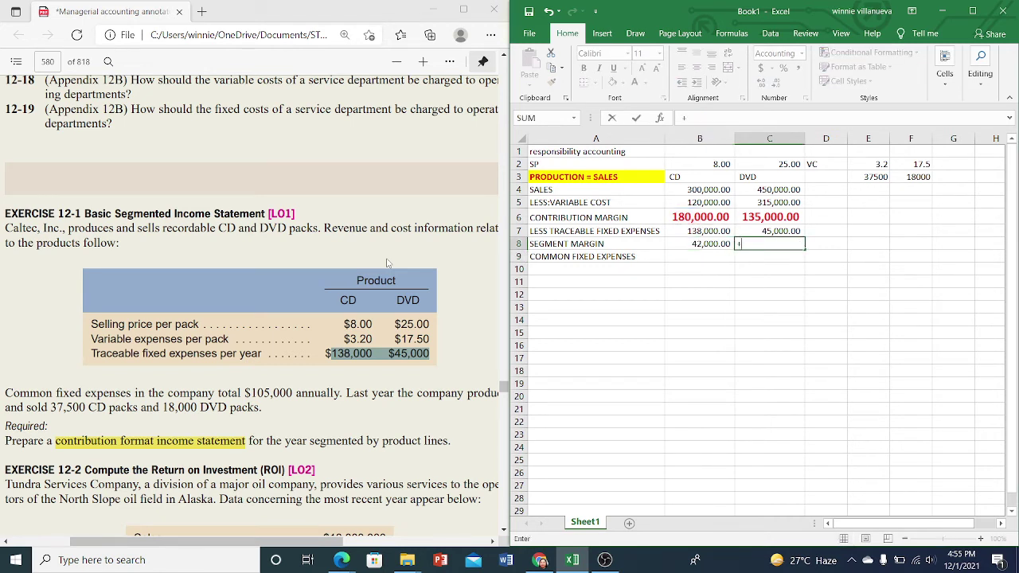
key(Up)
key(Up)
text(-)
key(Up)
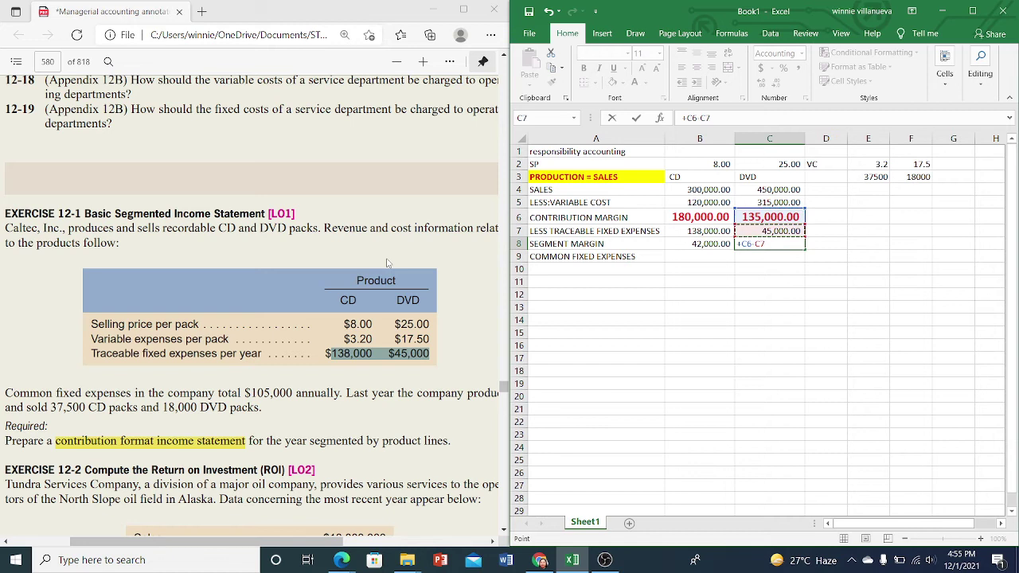
key(ctrl+Return)
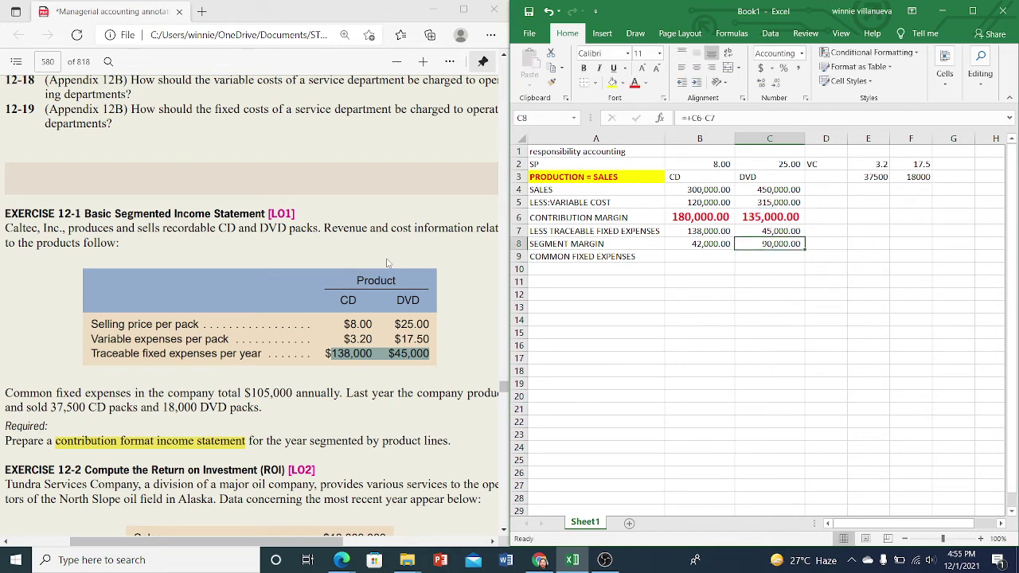
Format the segment margin amounts in B8:C8 as bold red text at font size 12.
key(shift+Left)
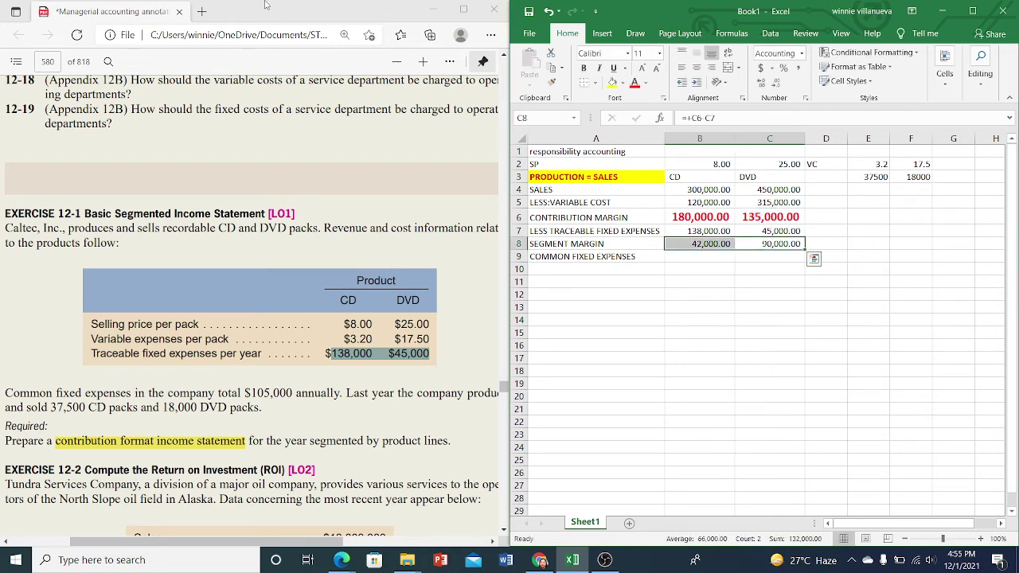
click(583, 68)
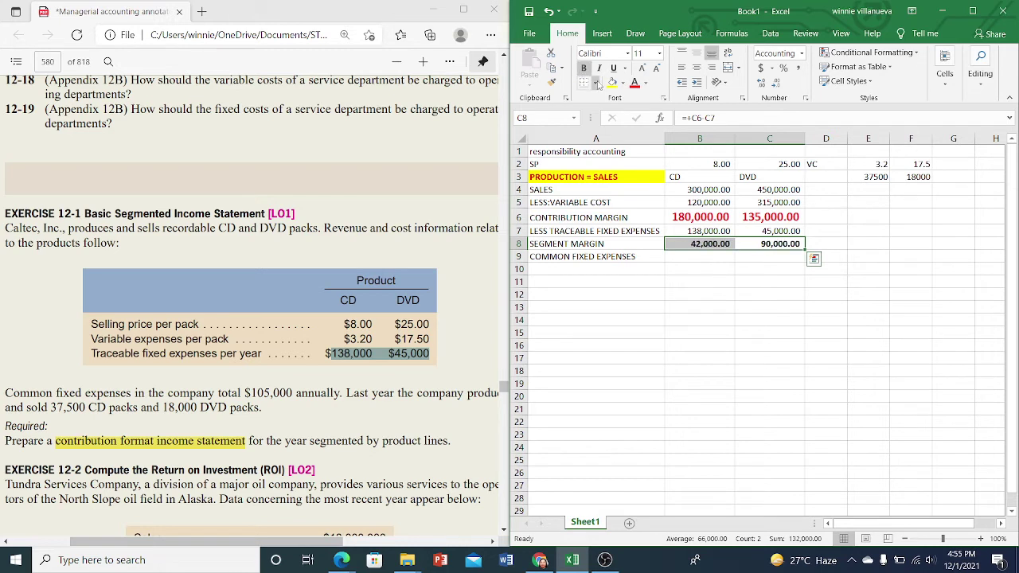
click(644, 68)
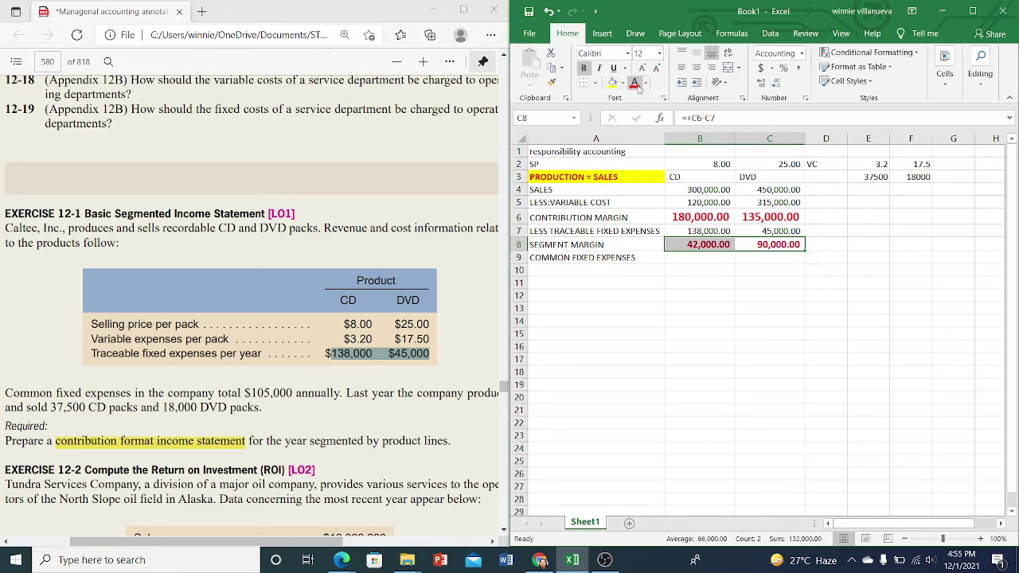
click(634, 83)
click(690, 256)
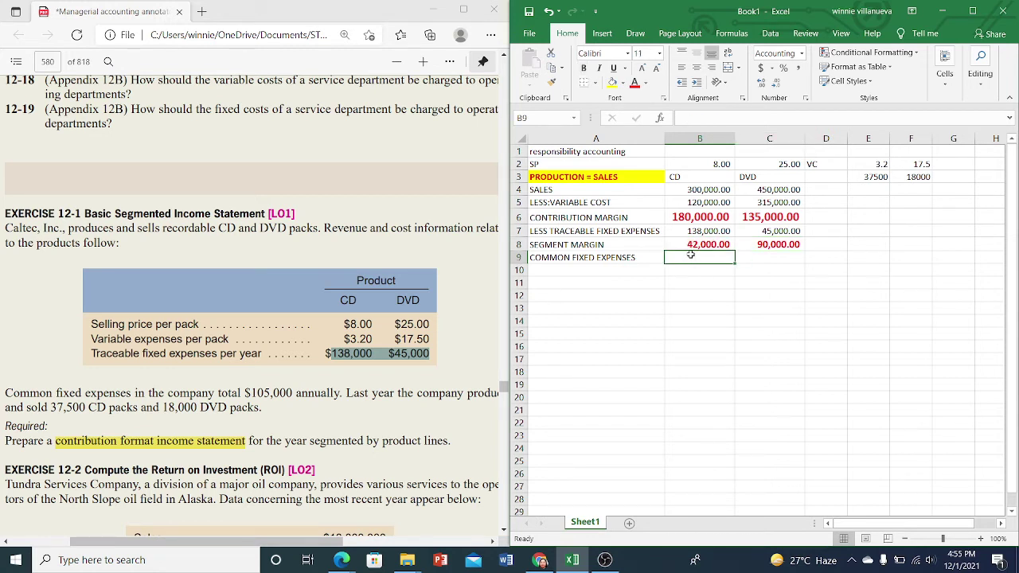
Enter the column heading TOTAL in D3.
click(817, 181)
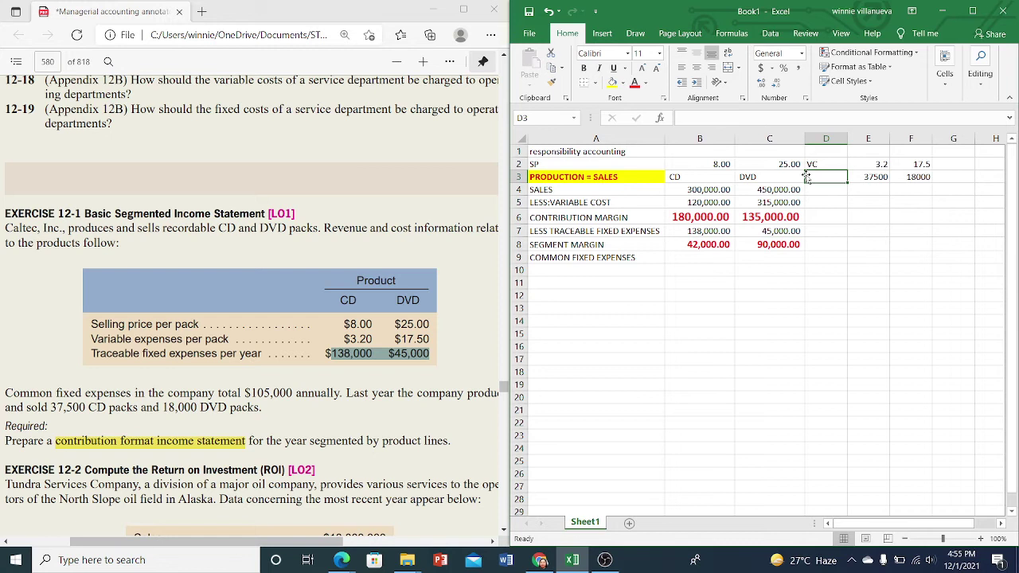
text(TOTAL)
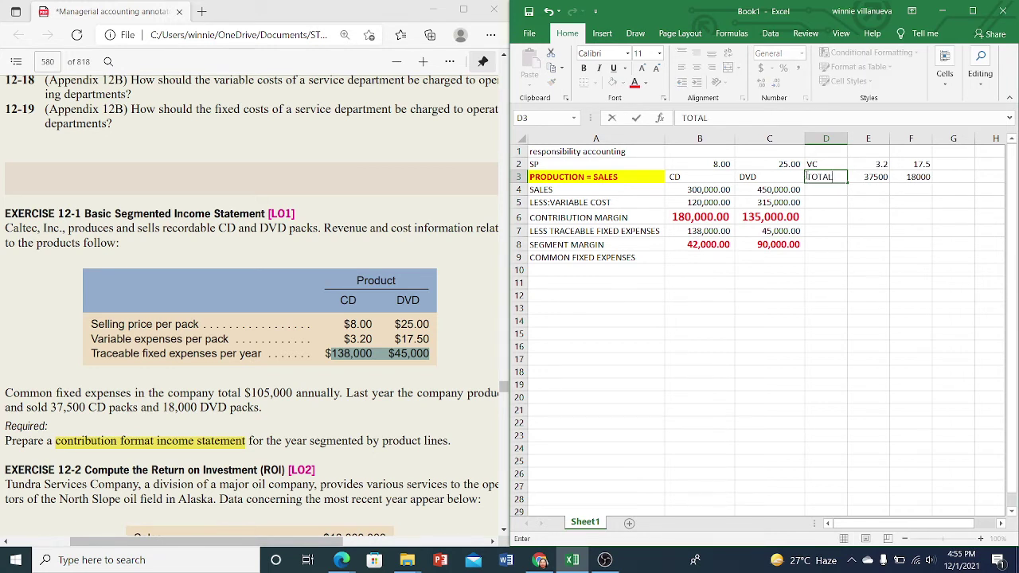
key(Return)
Calculate total sales in D4 by adding the DVD and CD sales with +C4+B4.
text(+)
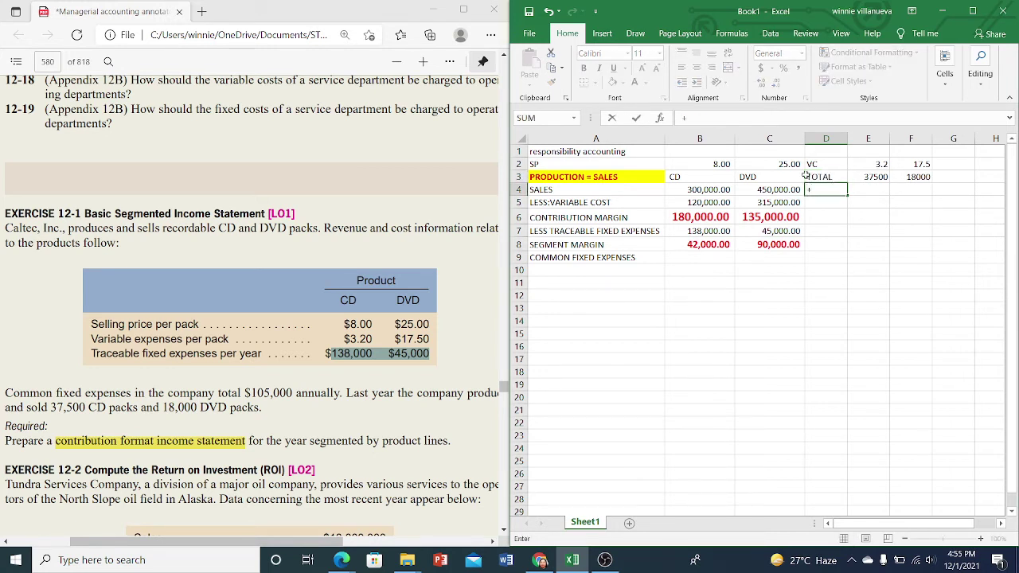
key(Left)
text(+)
key(Left)
key(Left)
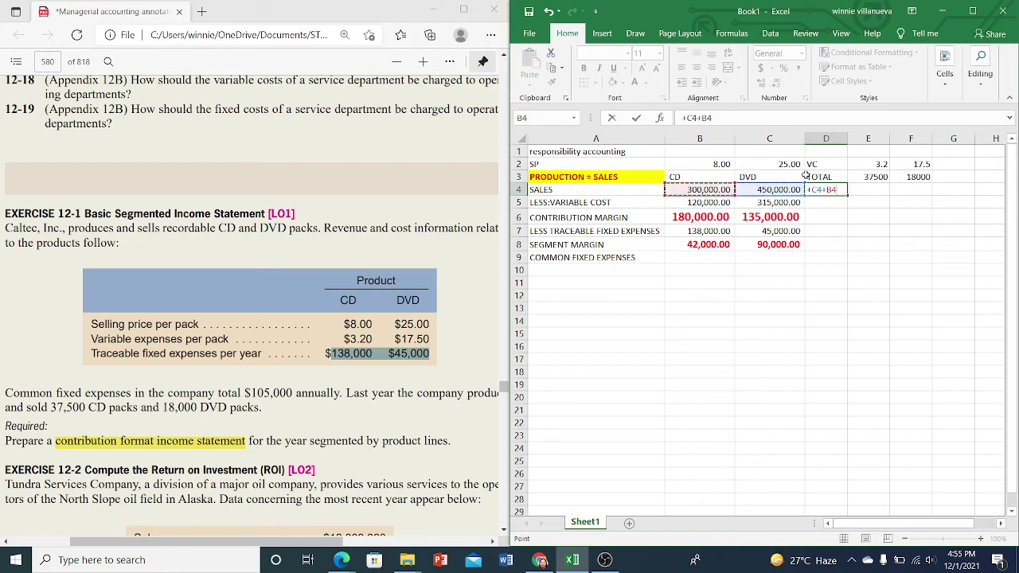
key(Return)
Copy the total sales formula from D4 into D5 to total the variable costs.
key(Up)
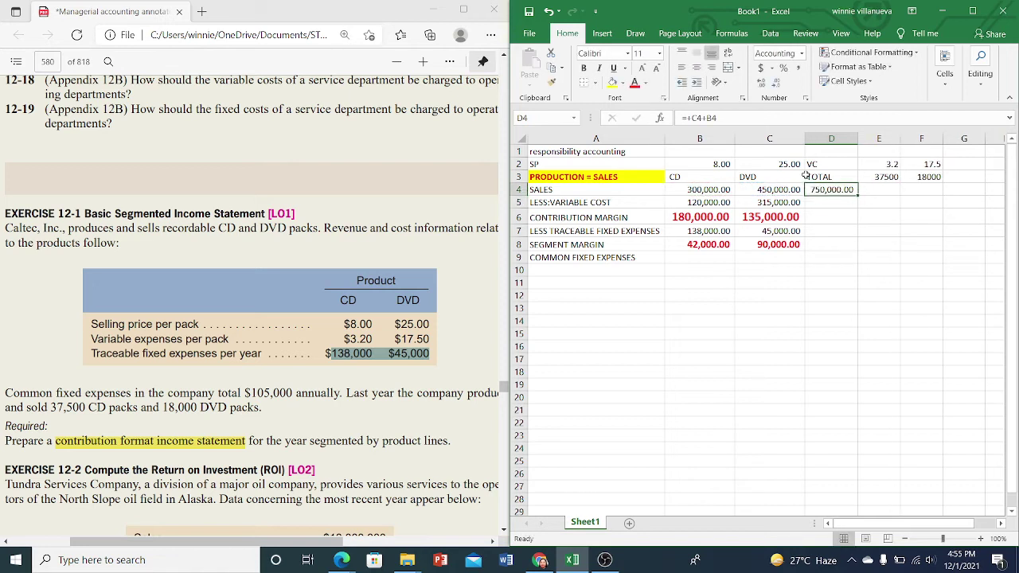
key(ctrl+c)
key(Down)
key(ctrl+v)
Copy the DVD contribution margin formula from C6 into D6 for the TOTAL column and end the copying.
key(Left)
key(Down)
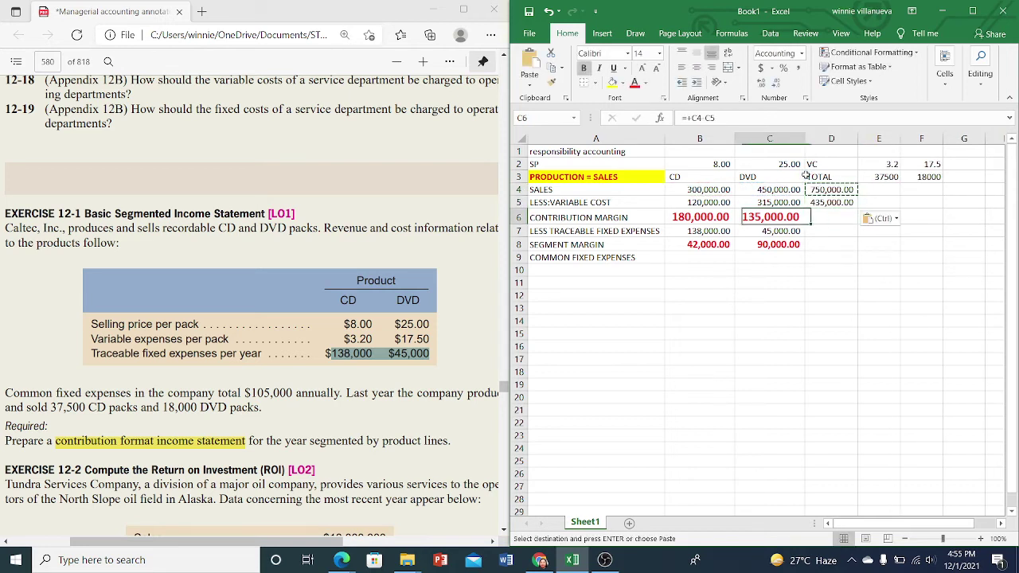
key(ctrl+c)
key(Right)
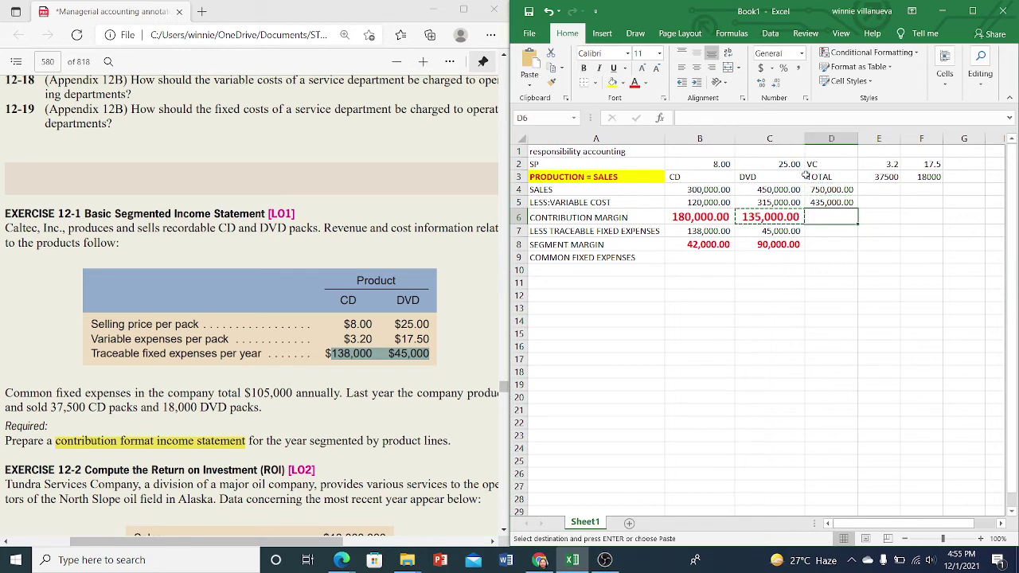
key(ctrl+v)
key(Down)
key(Left)
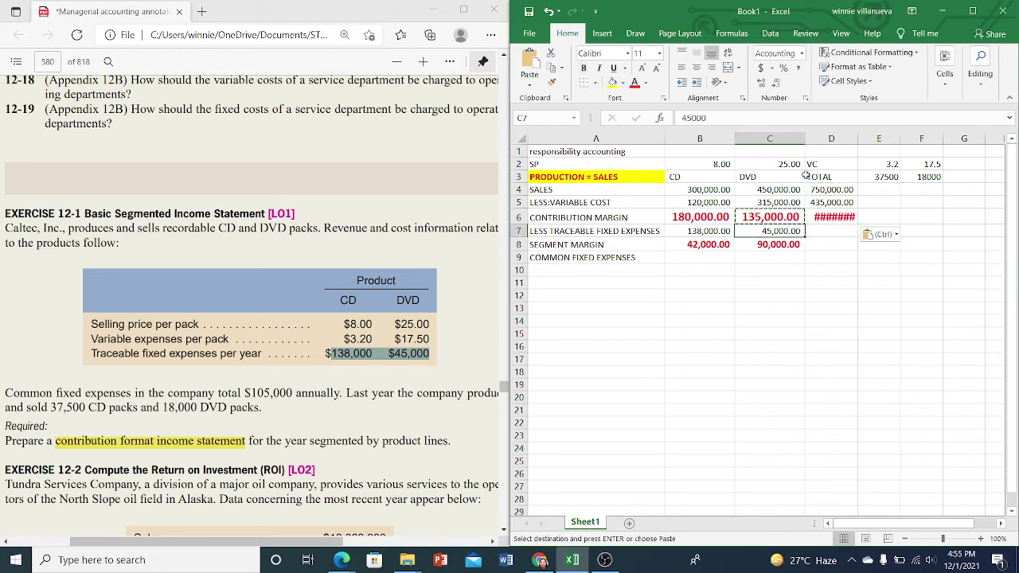
key(ctrl)
key(Escape)
key(Escape)
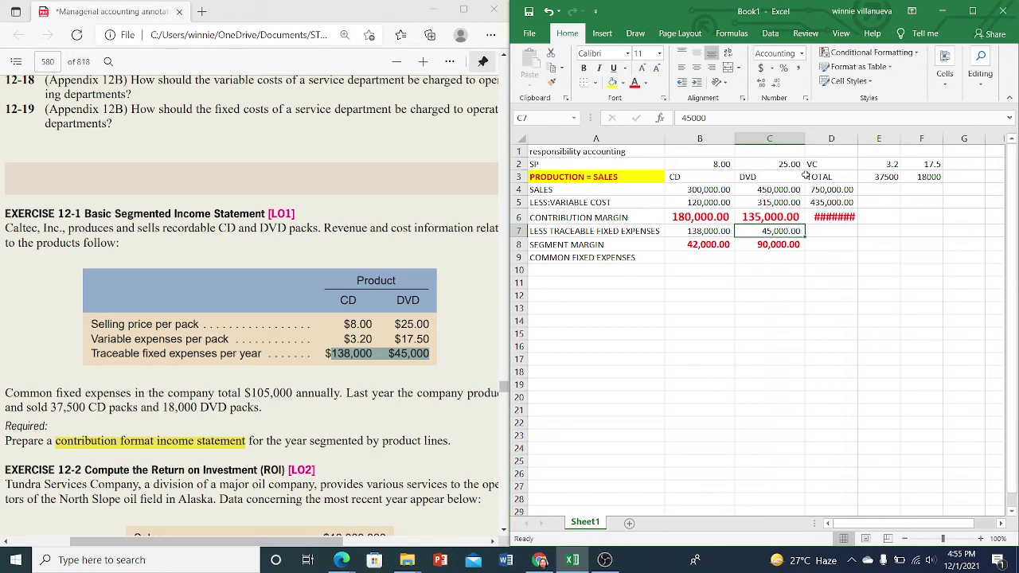
Auto-fit column D to its contents and fill the CD, DVD and TOTAL headings in B3:D3 with light blue.
double_click(857, 138)
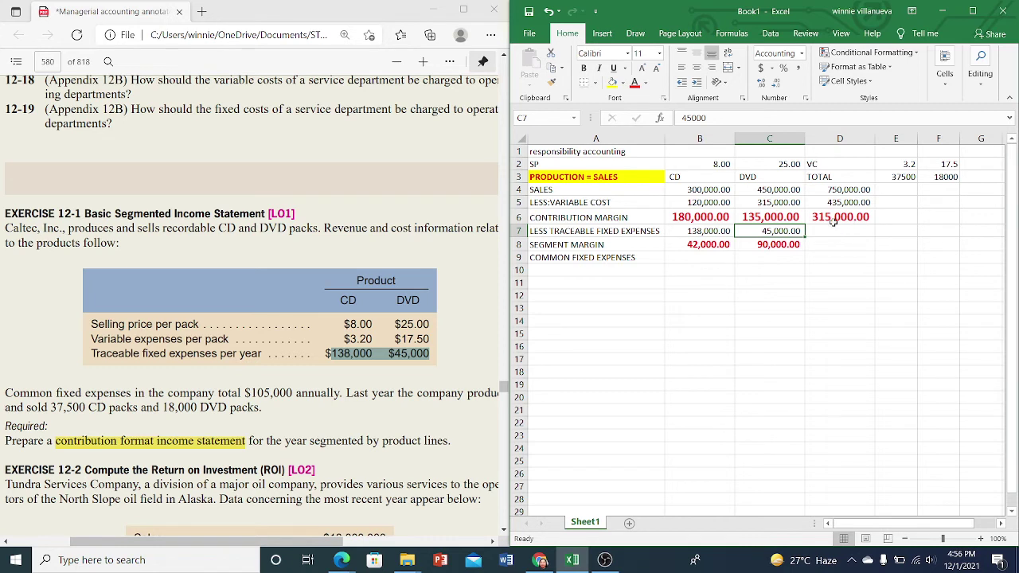
drag(682, 176, 813, 176)
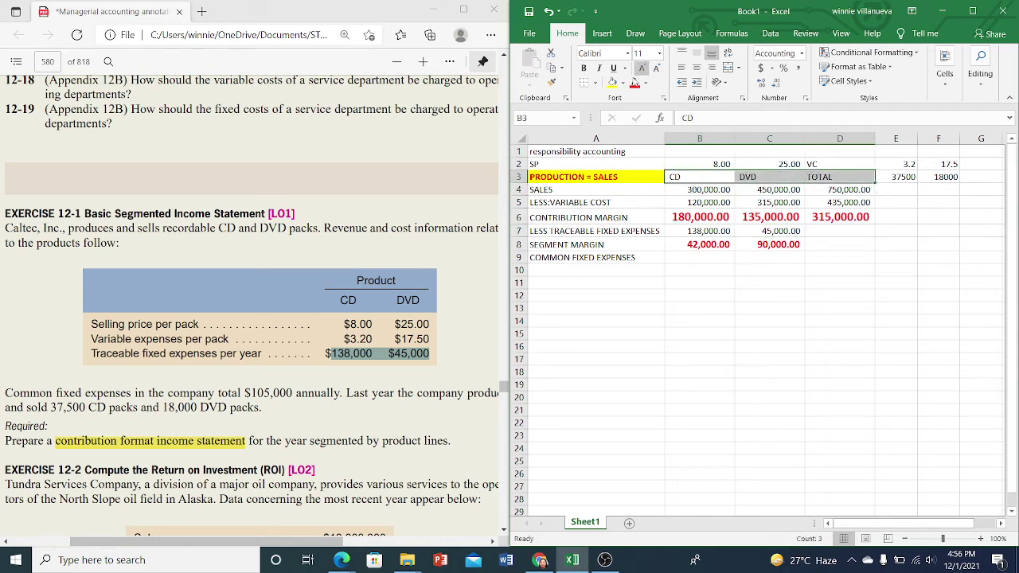
click(623, 83)
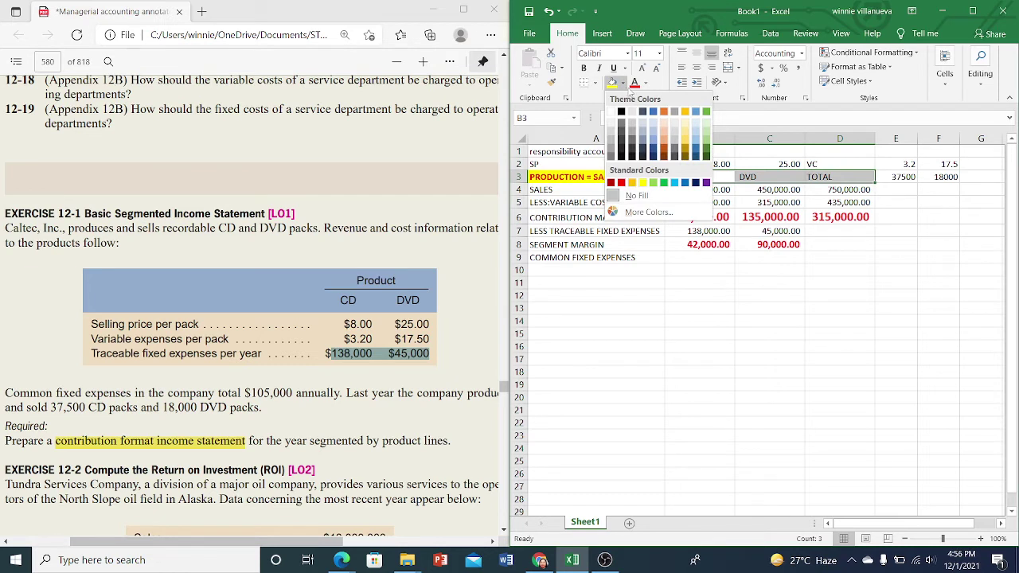
click(653, 129)
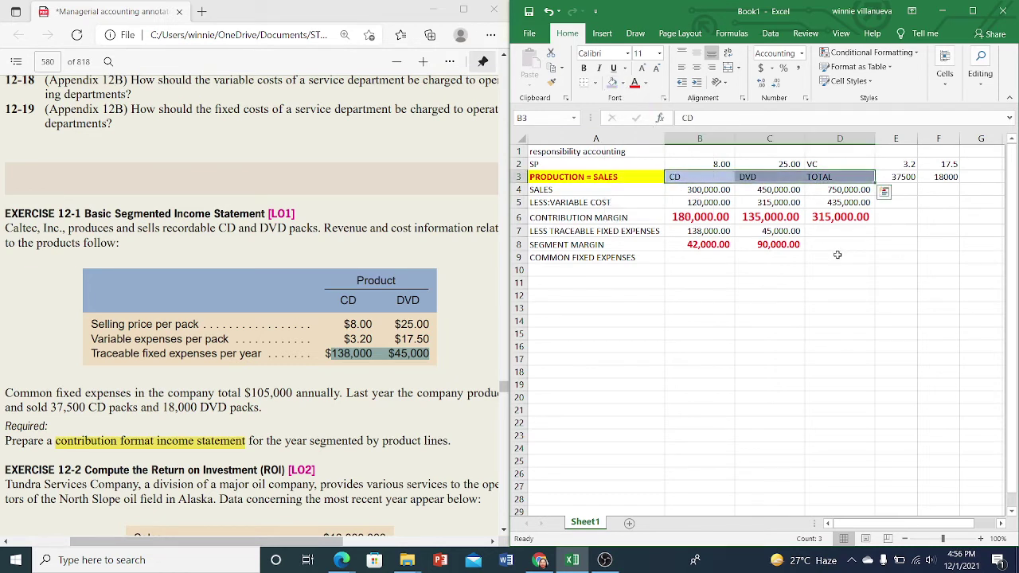
Copy the total variable cost formula from D5 into D7 to total the traceable fixed expenses.
click(833, 232)
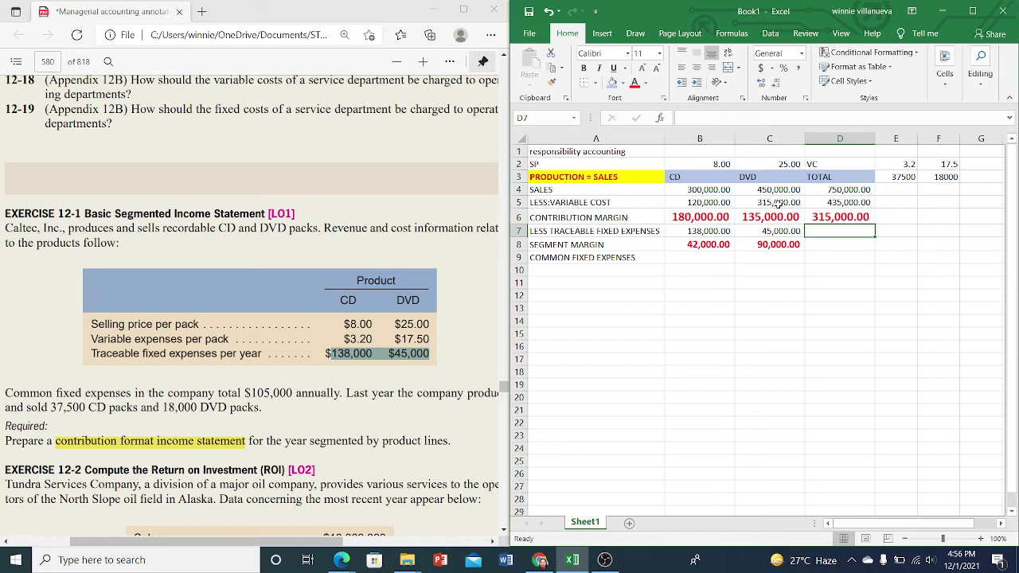
click(855, 203)
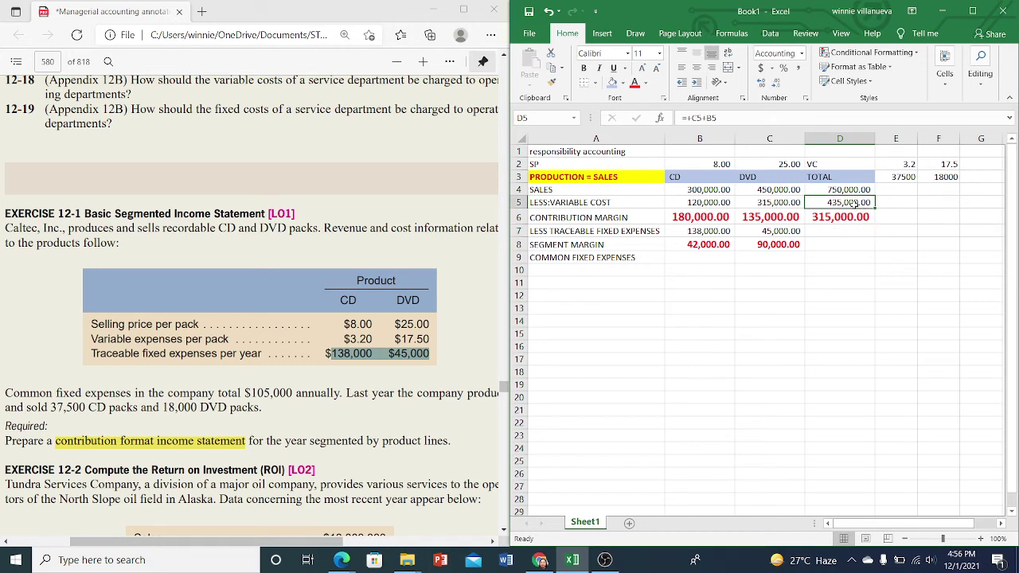
key(ctrl+c)
click(834, 231)
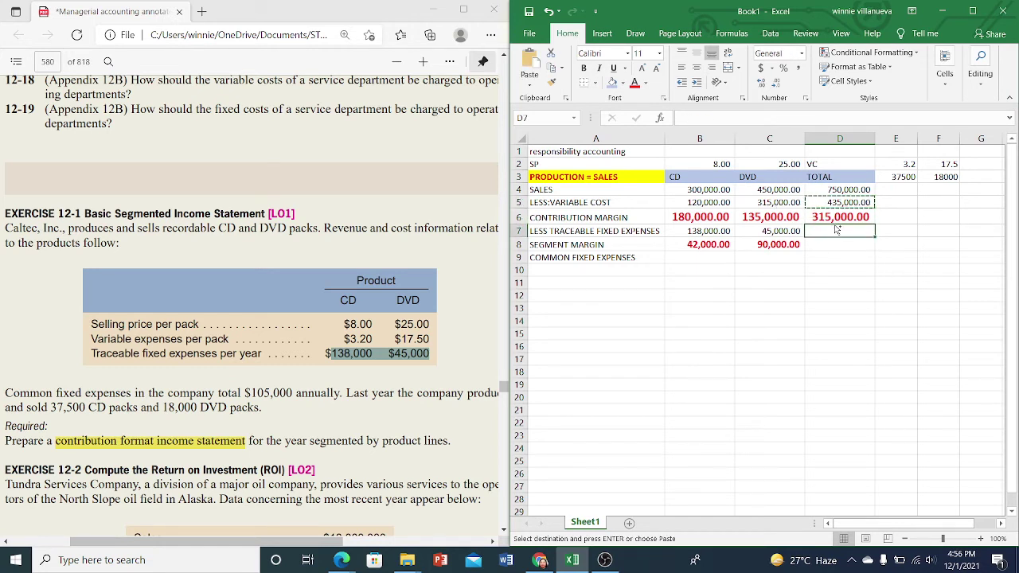
key(ctrl+v)
Copy the DVD segment margin formula from C8 into D8 for the TOTAL column.
click(785, 243)
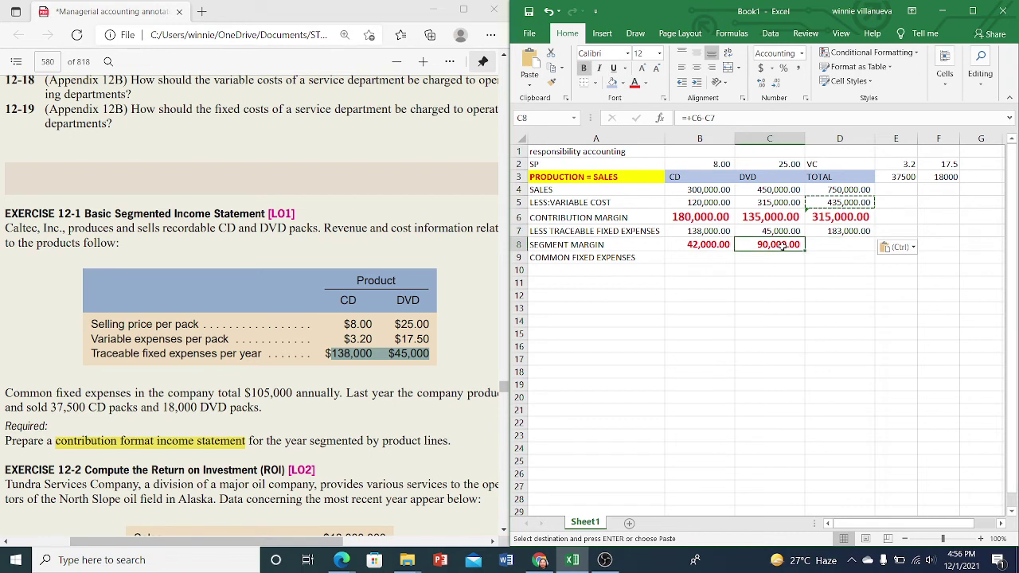
key(ctrl+c)
click(830, 245)
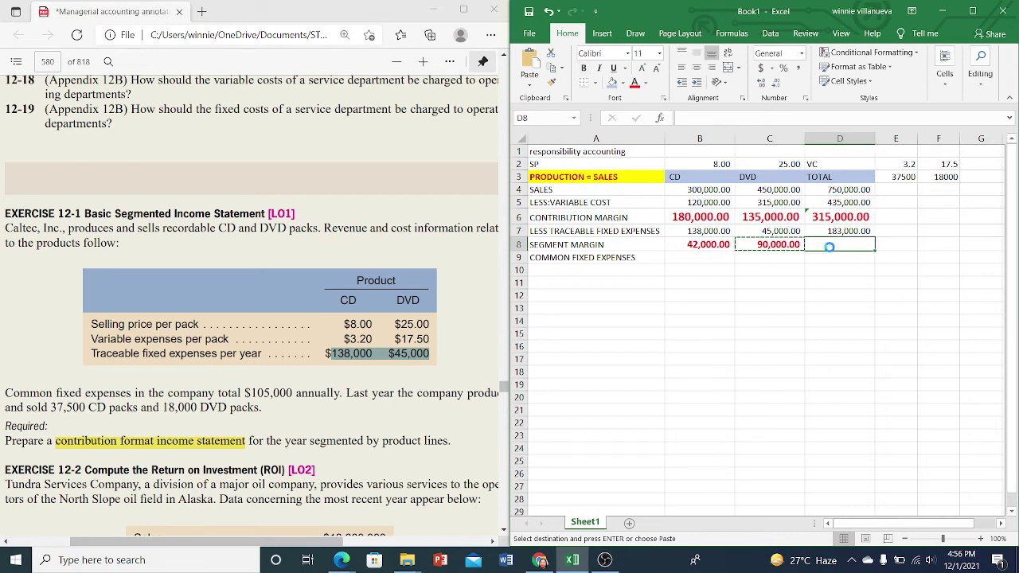
key(ctrl+v)
Enter the common fixed expenses of 105000 from the exercise text in D9 of the TOTAL column.
click(835, 258)
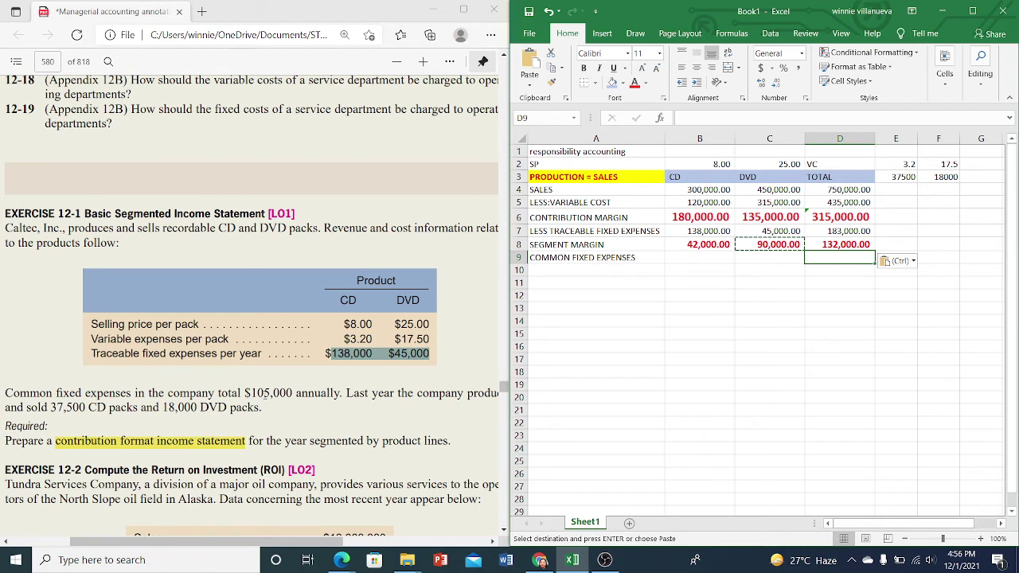
drag(249, 392, 294, 393)
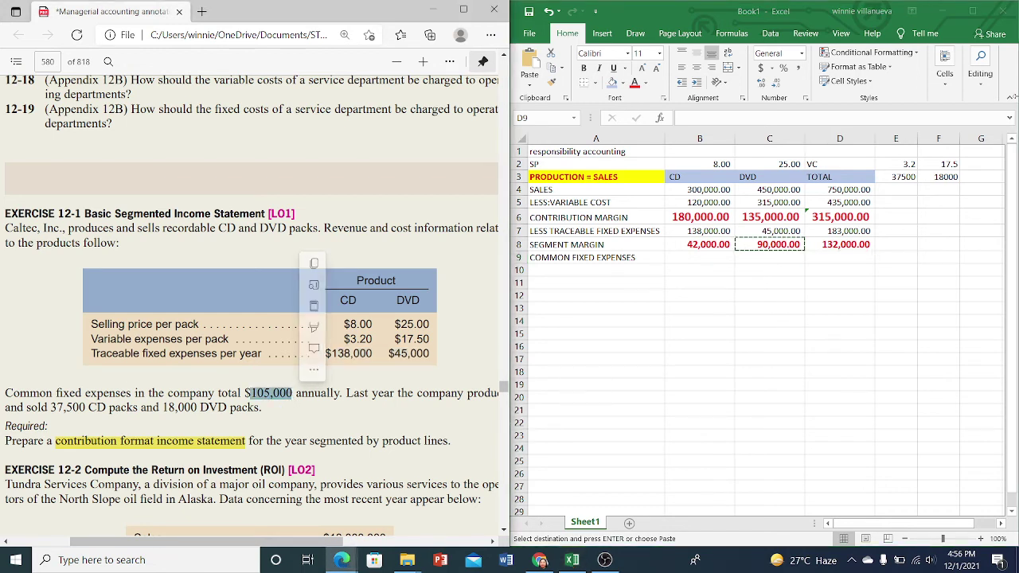
click(841, 257)
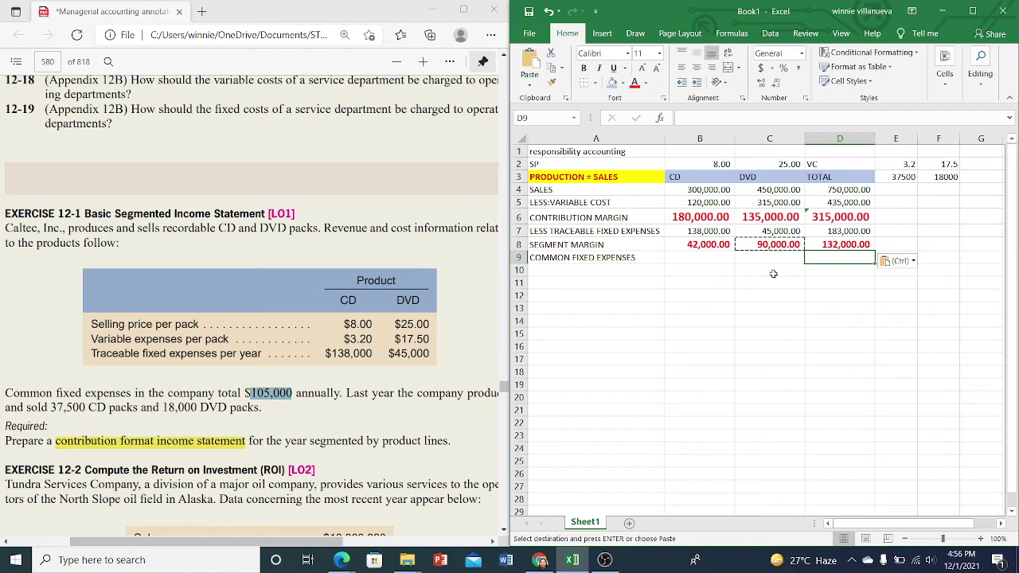
text(105000)
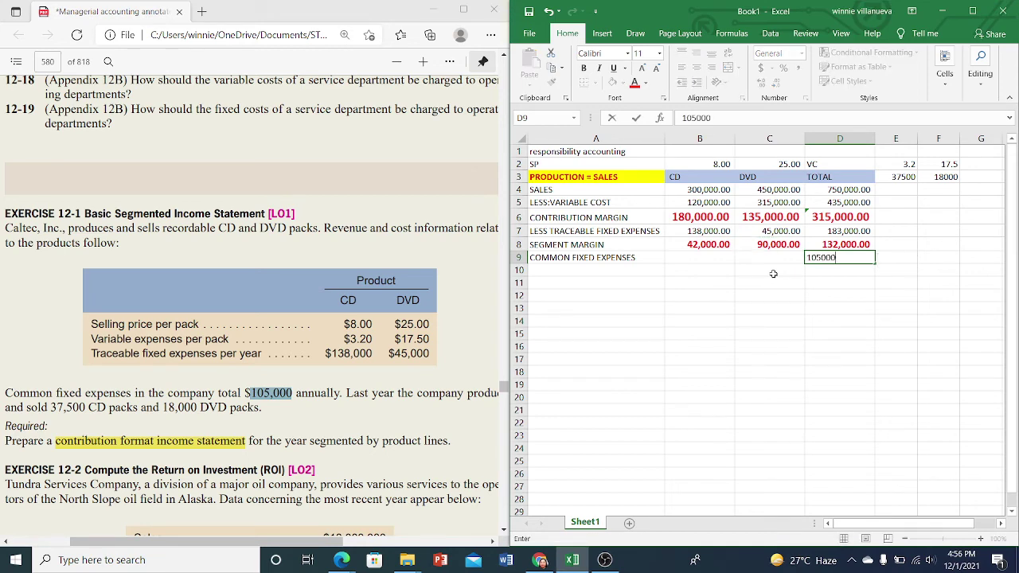
key(Return)
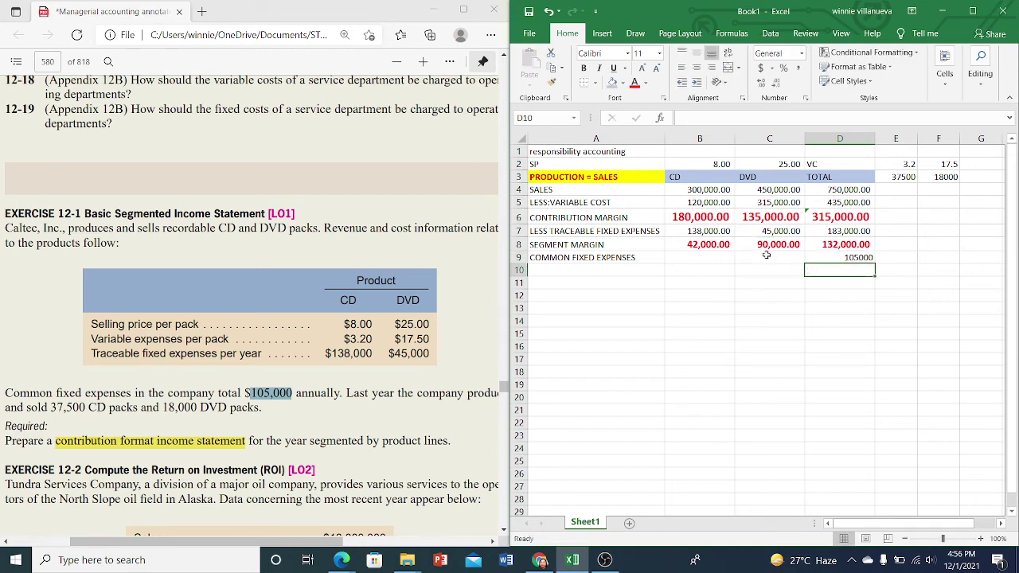
Apply the comma number style to the whole of column D.
click(851, 139)
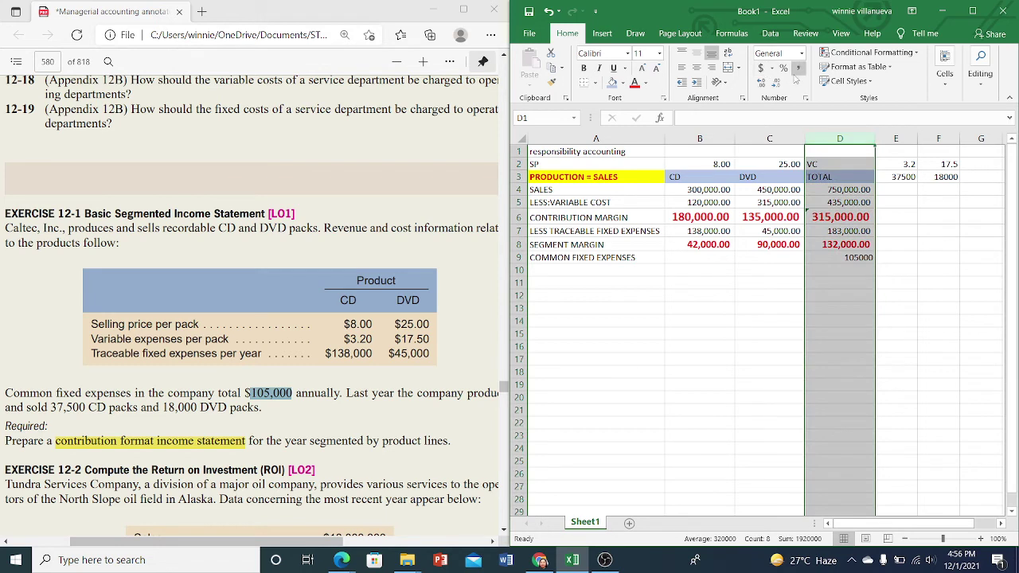
click(799, 71)
click(841, 271)
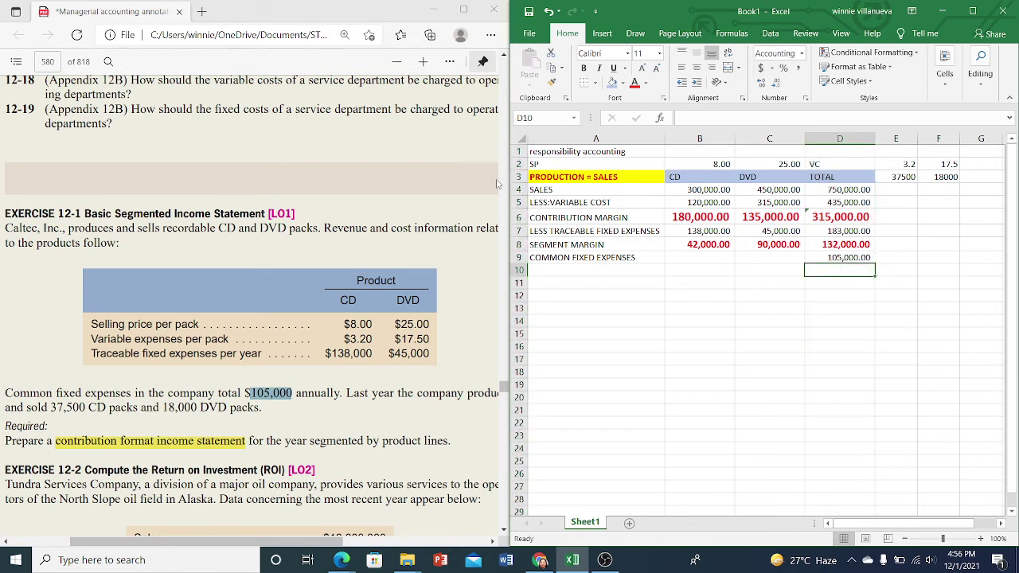
Enter the row label NET OPERATING INCOME in A10.
click(562, 275)
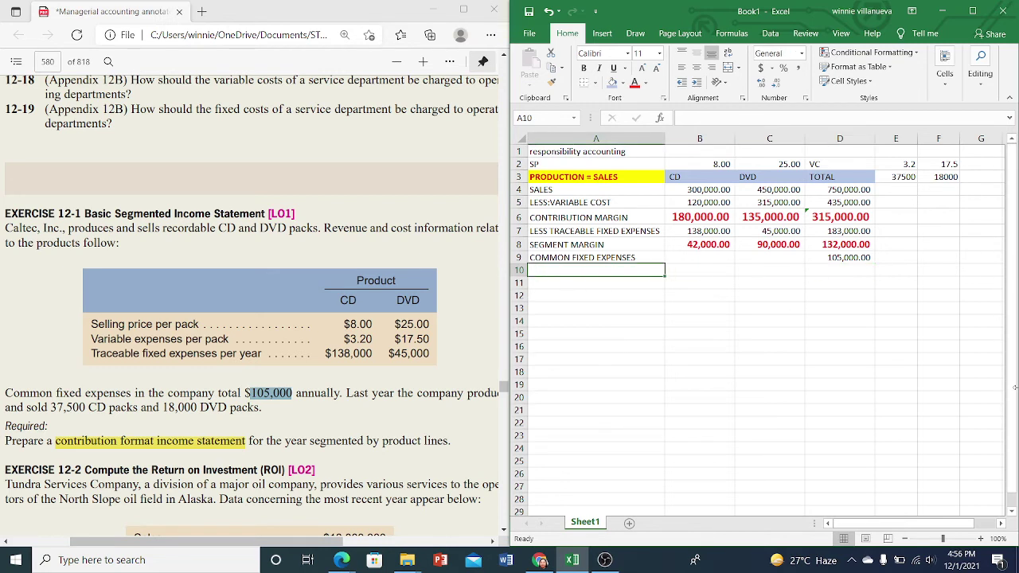
text(NET OPERTAING)
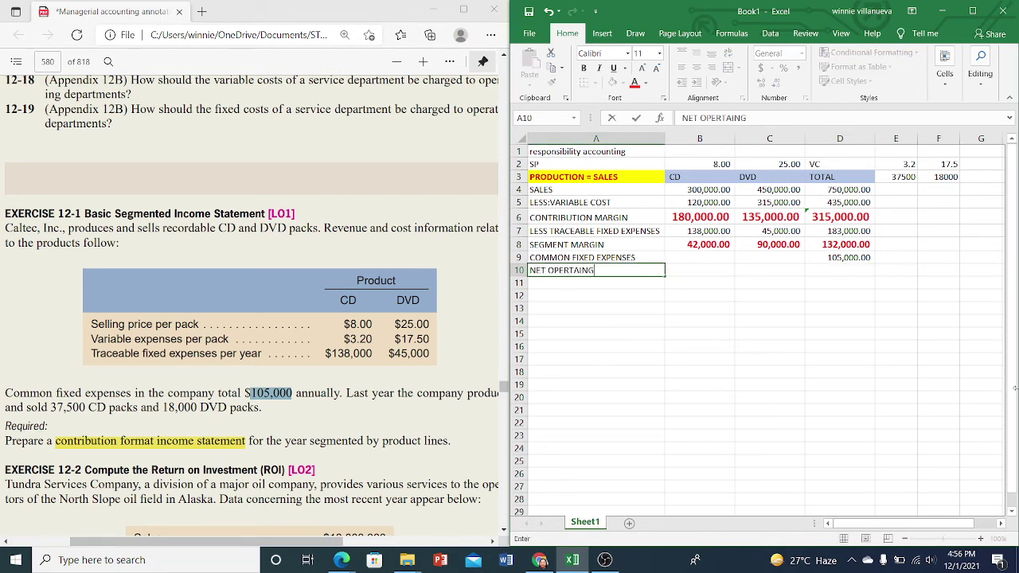
key(BackSpace)
key(BackSpace)
key(BackSpace)
key(BackSpace)
text(ATING INCOME)
Calculate net operating income in D10 by subtracting common fixed expenses from the total segment margin with +D8-D9.
click(821, 269)
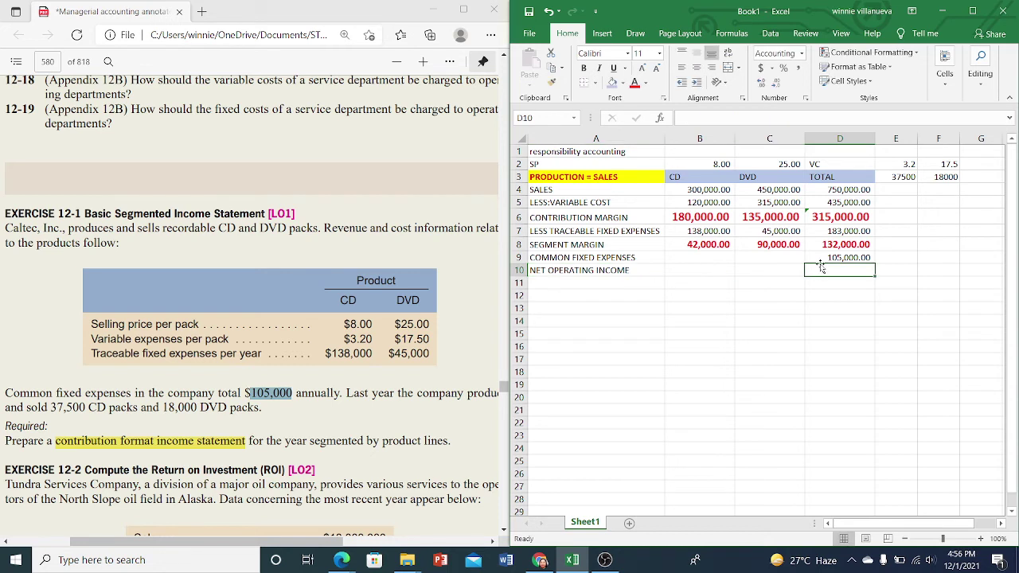
text(+)
key(Up)
key(Up)
text(-)
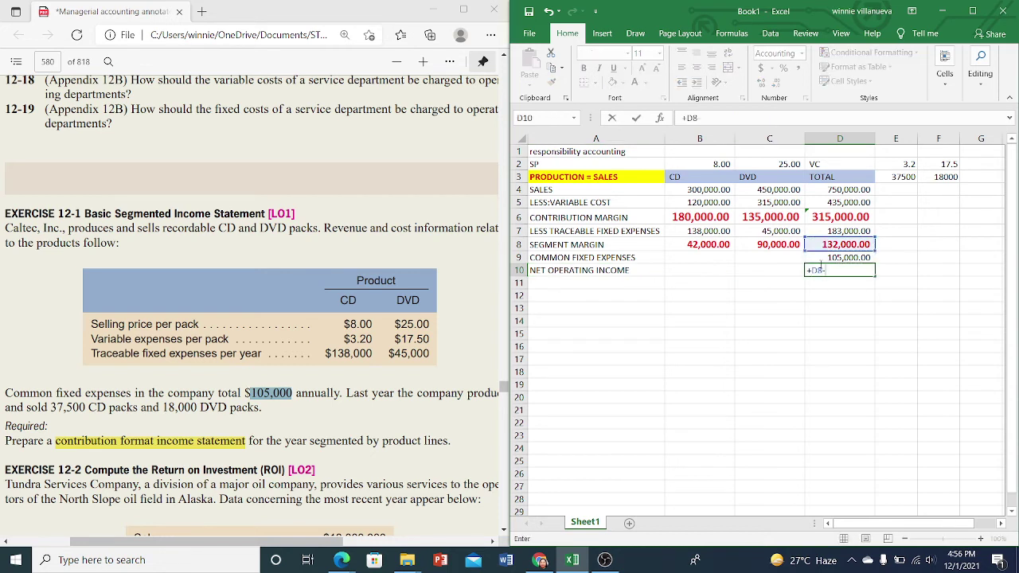
key(Up)
key(Return)
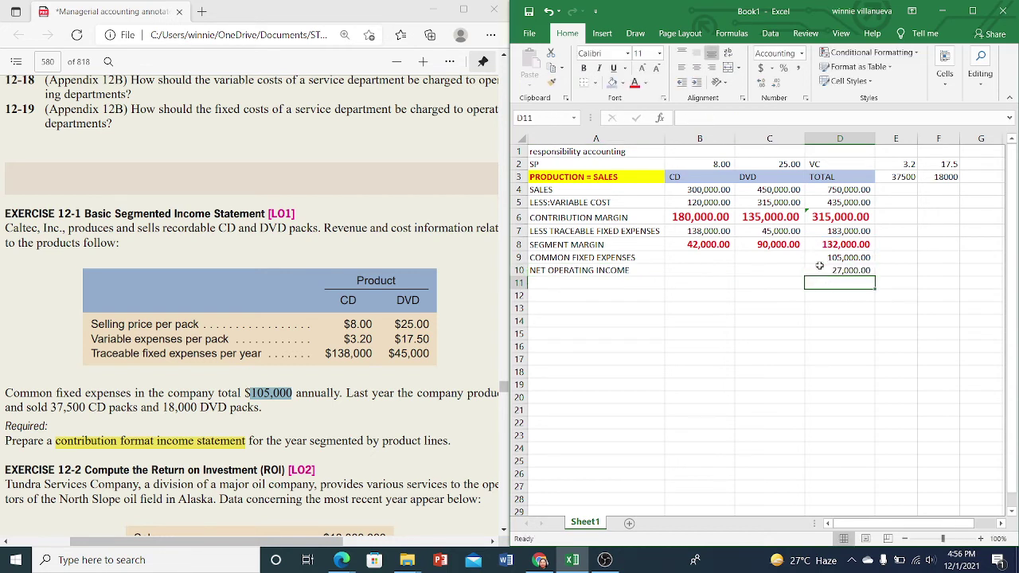
Format the net operating income amount in D10 as bold red text at font size 14.
click(819, 268)
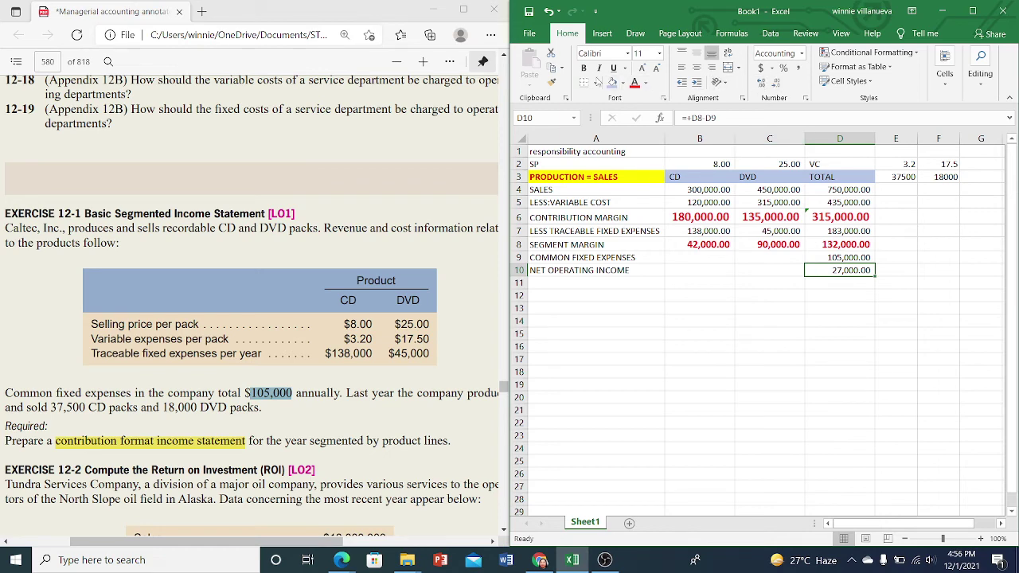
click(584, 68)
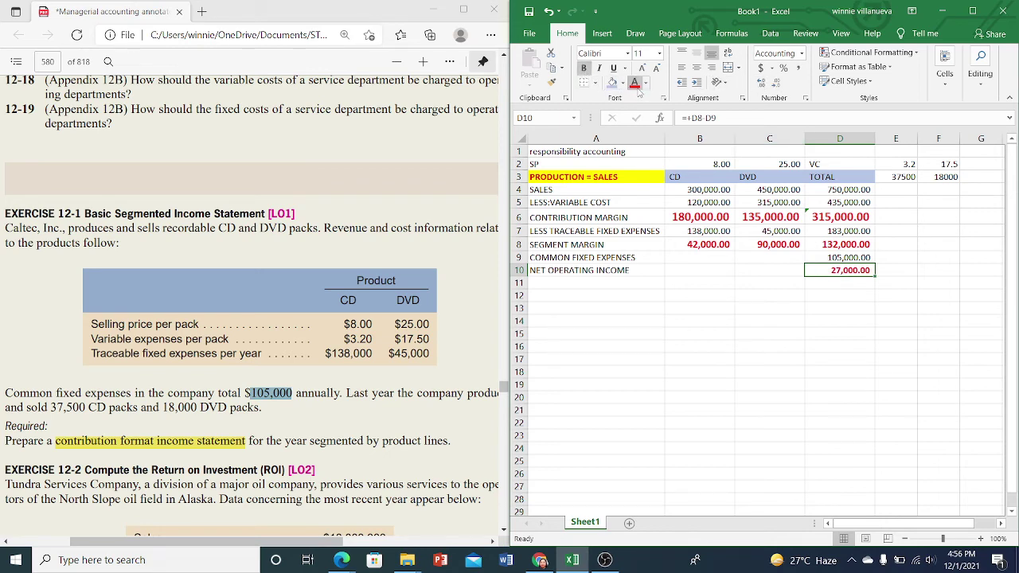
click(639, 68)
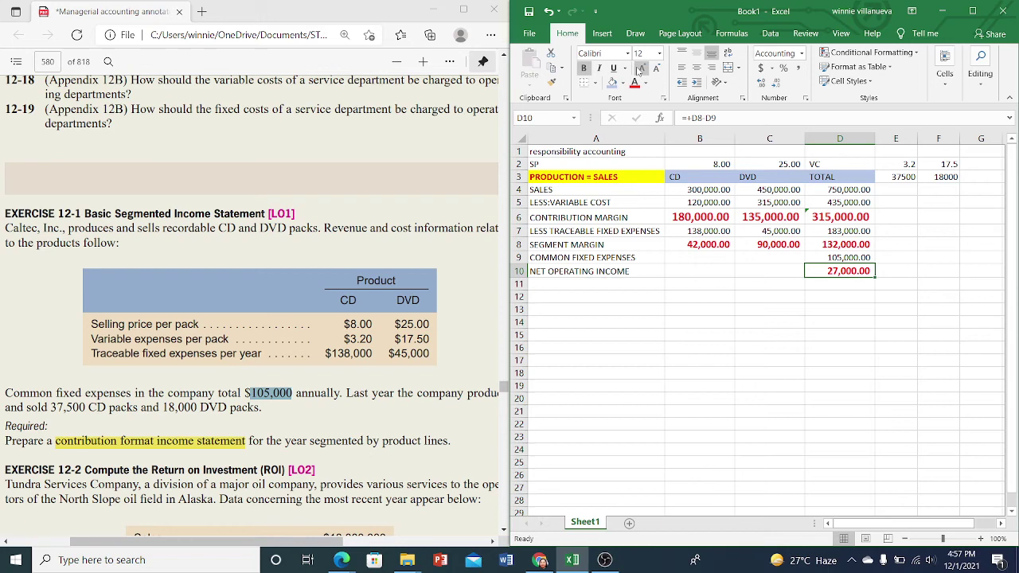
click(640, 68)
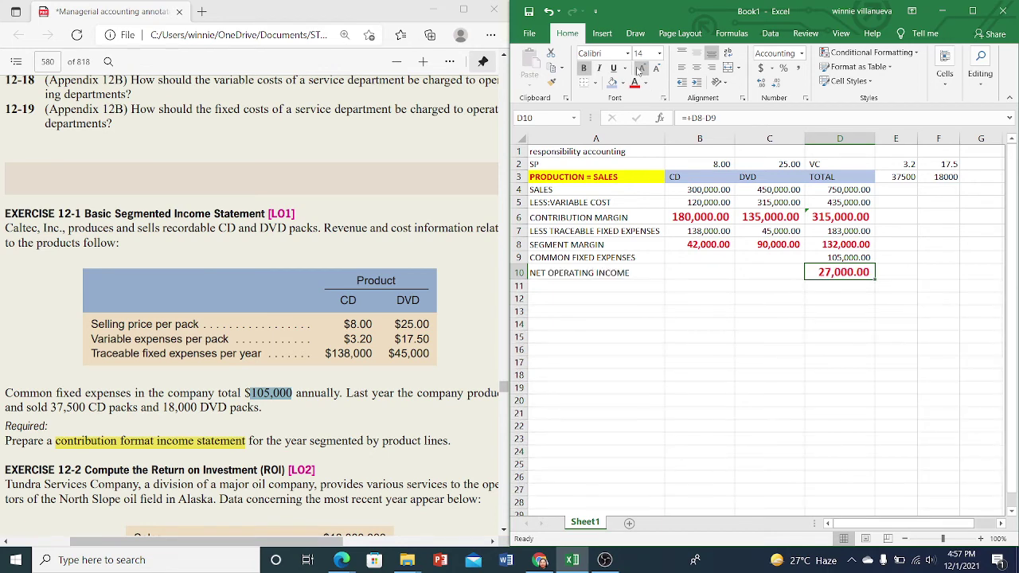
Format the SEGMENT MARGIN label in A8 as bold red text at font size 14.
click(686, 247)
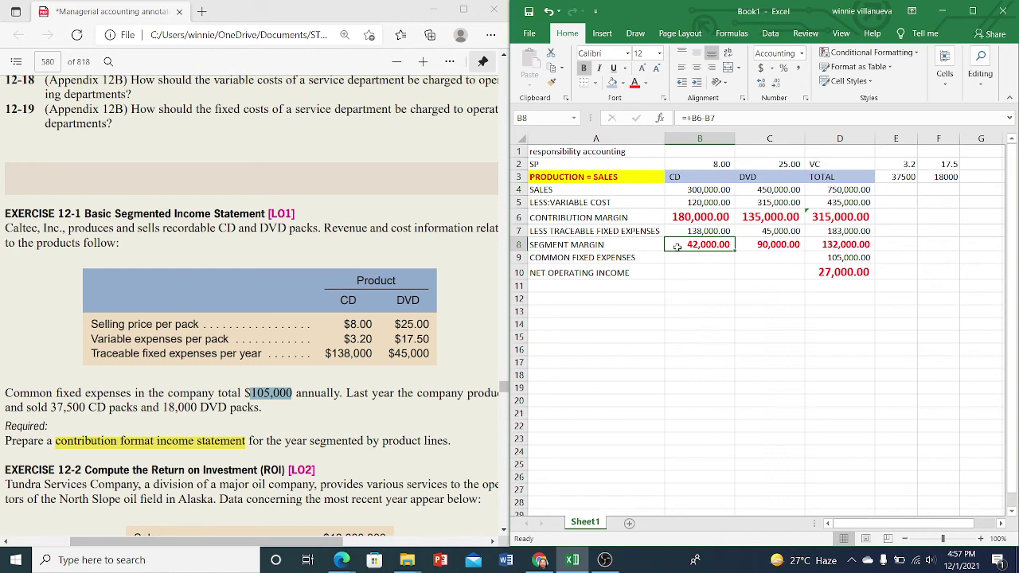
click(558, 248)
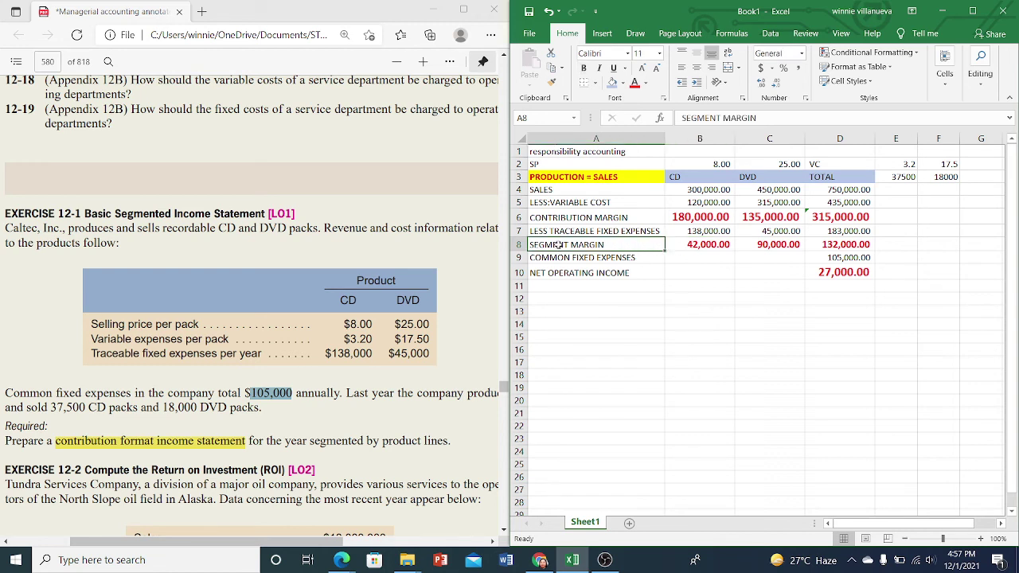
click(635, 83)
click(585, 68)
click(642, 68)
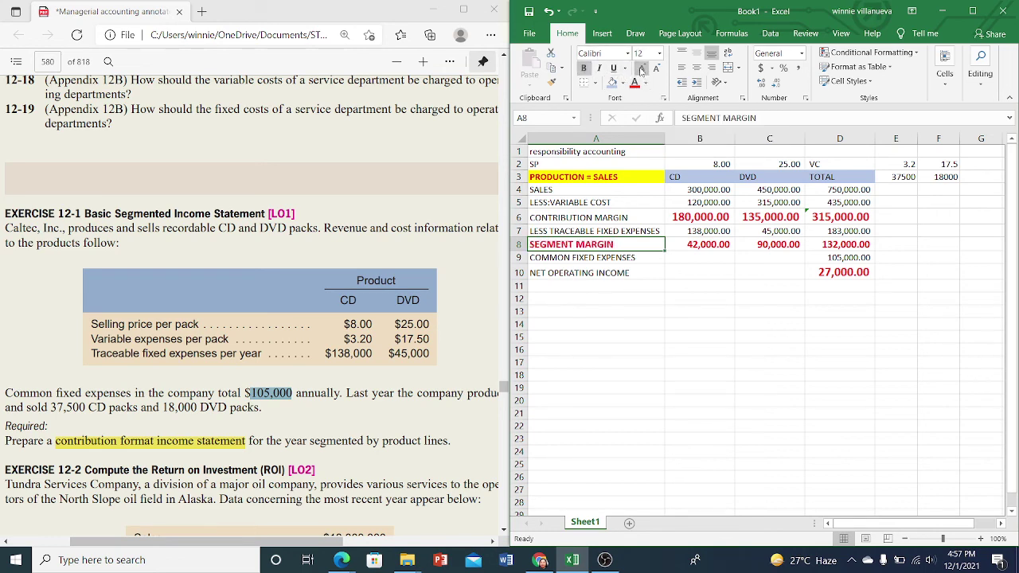
click(642, 68)
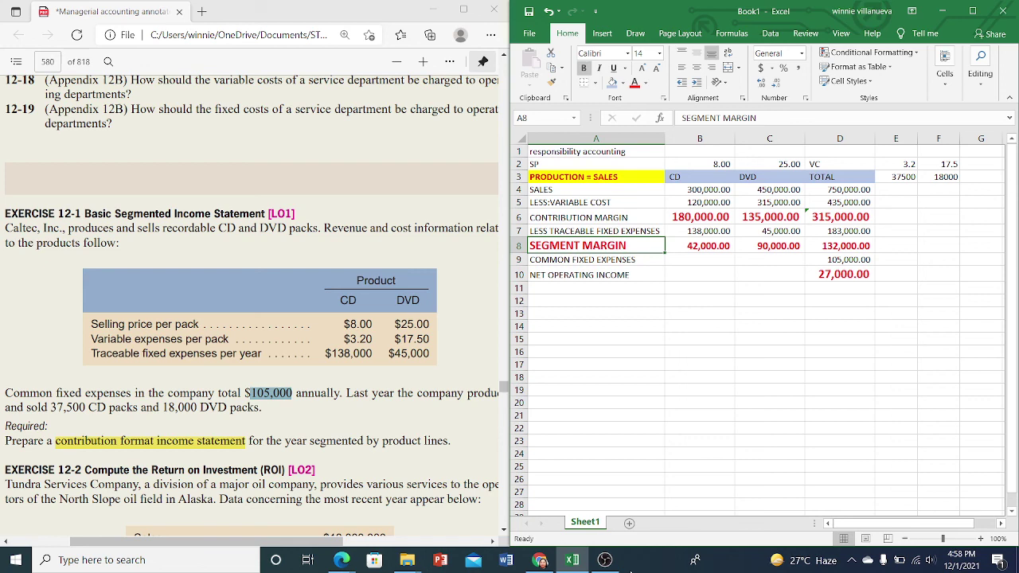
mouse_move(607, 559)
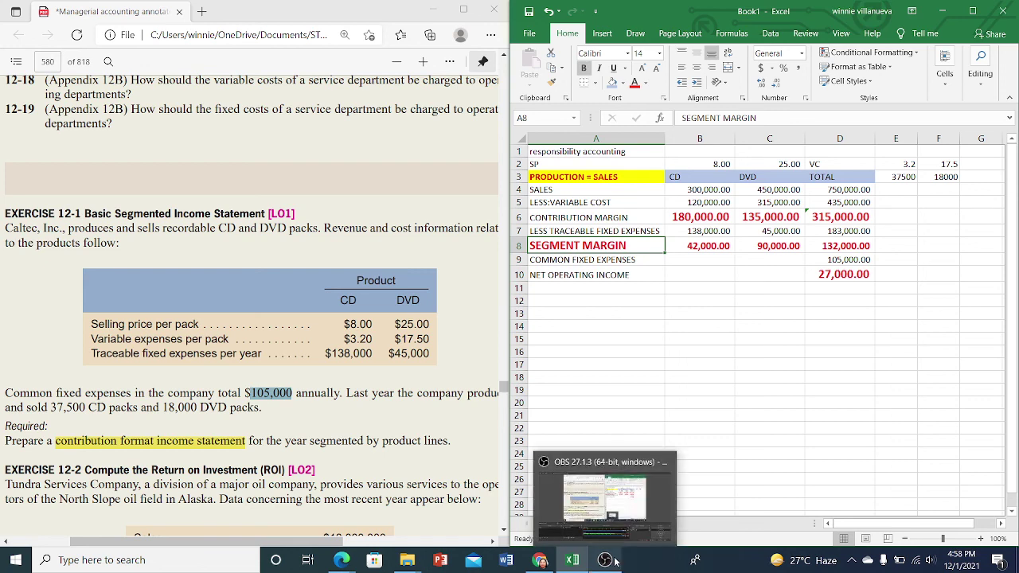
mouse_move(647, 531)
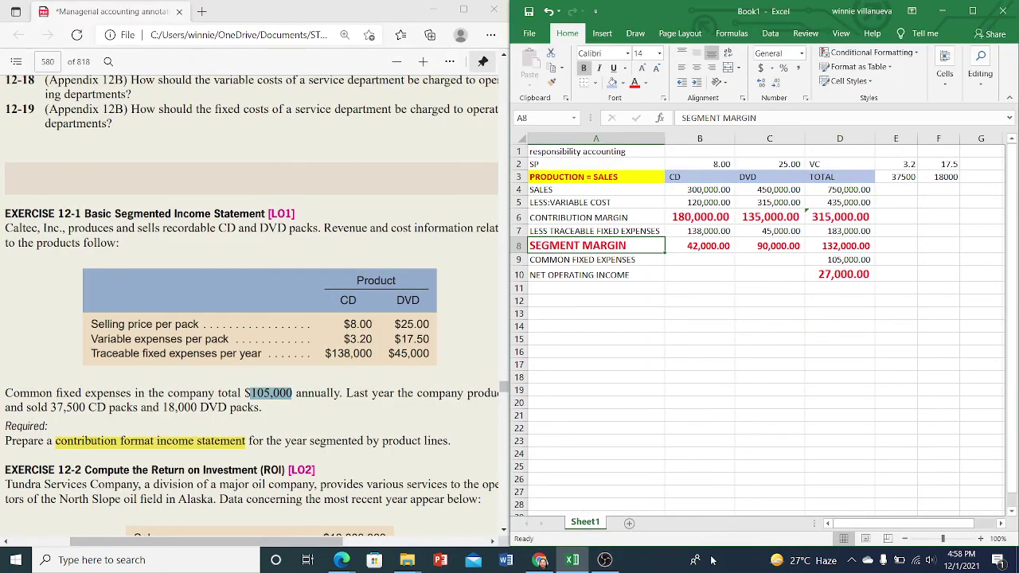